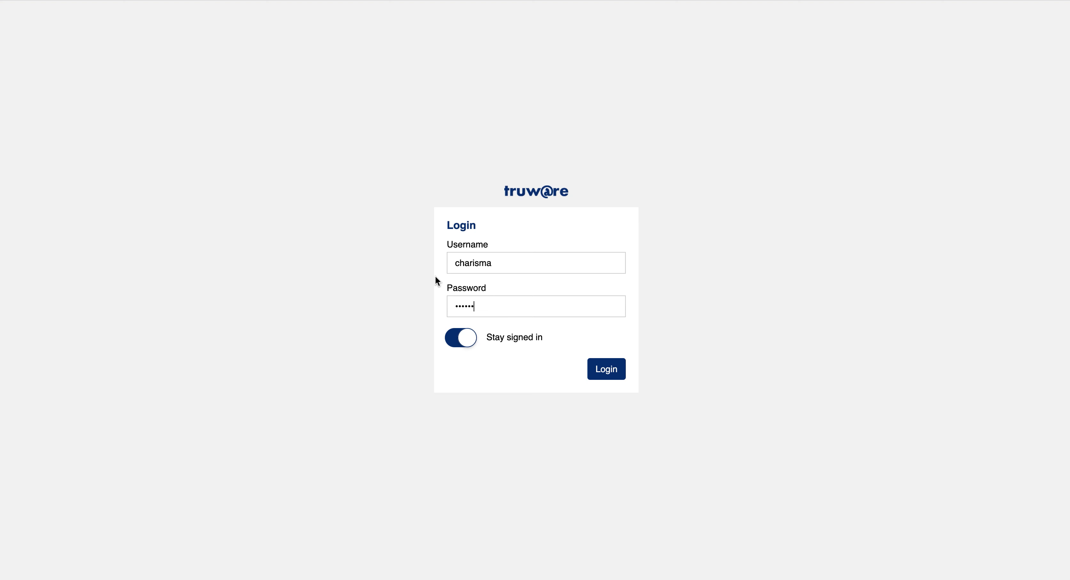
Sign in and review the assignee's Application Action card, including the verify-data instruction
{"action": "key", "text": "Return"}
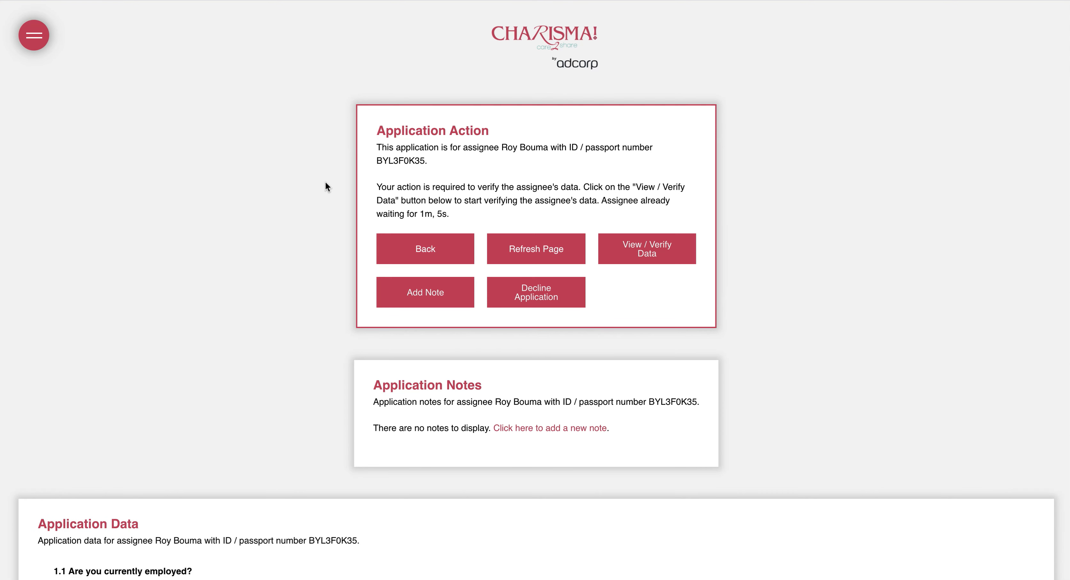
{"action": "scroll", "coordinate": [380, 165], "scroll_direction": "up", "scroll_amount": 1}
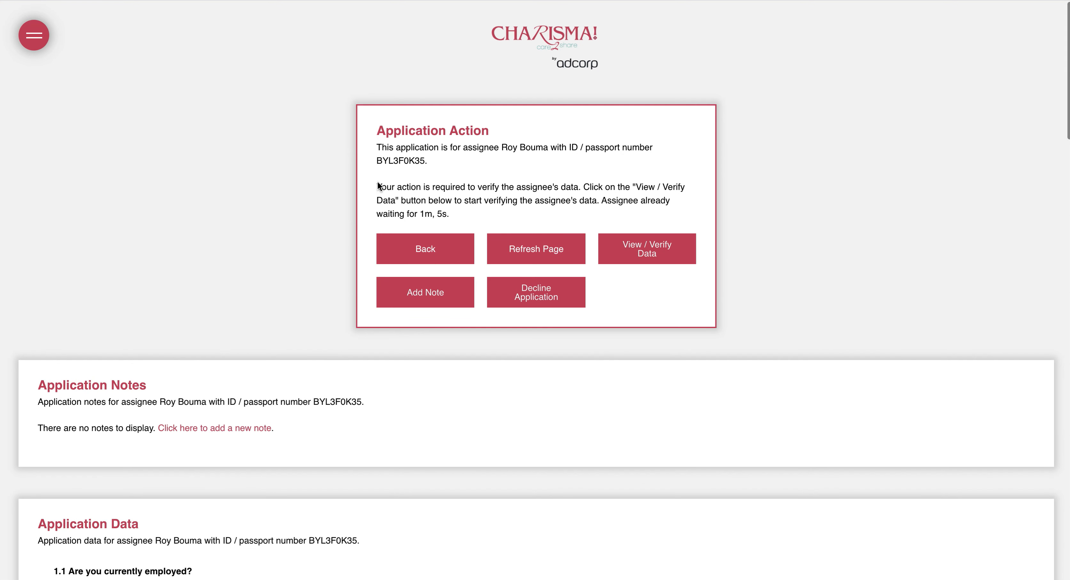
{"action": "left_click_drag", "start_coordinate": [422, 188], "coordinate": [605, 202]}
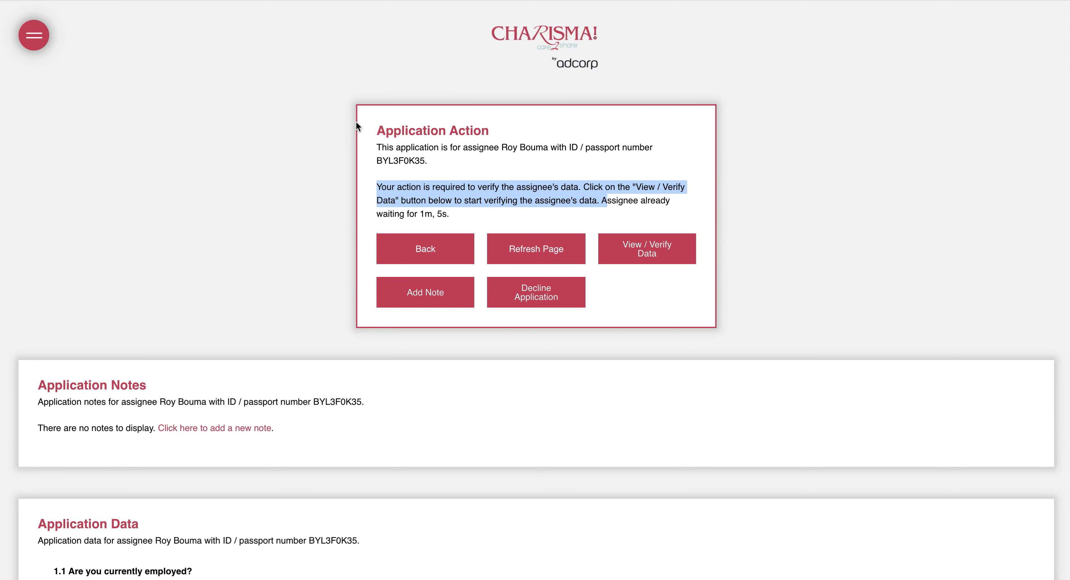
{"action": "left_click", "coordinate": [550, 108]}
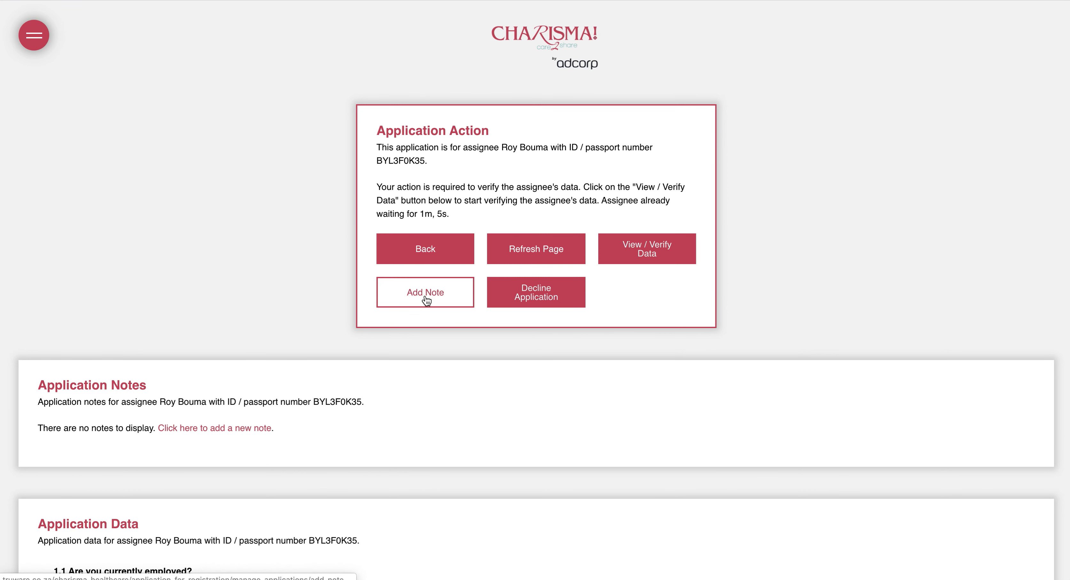
{"action": "scroll", "coordinate": [283, 292], "scroll_direction": "down", "scroll_amount": 2}
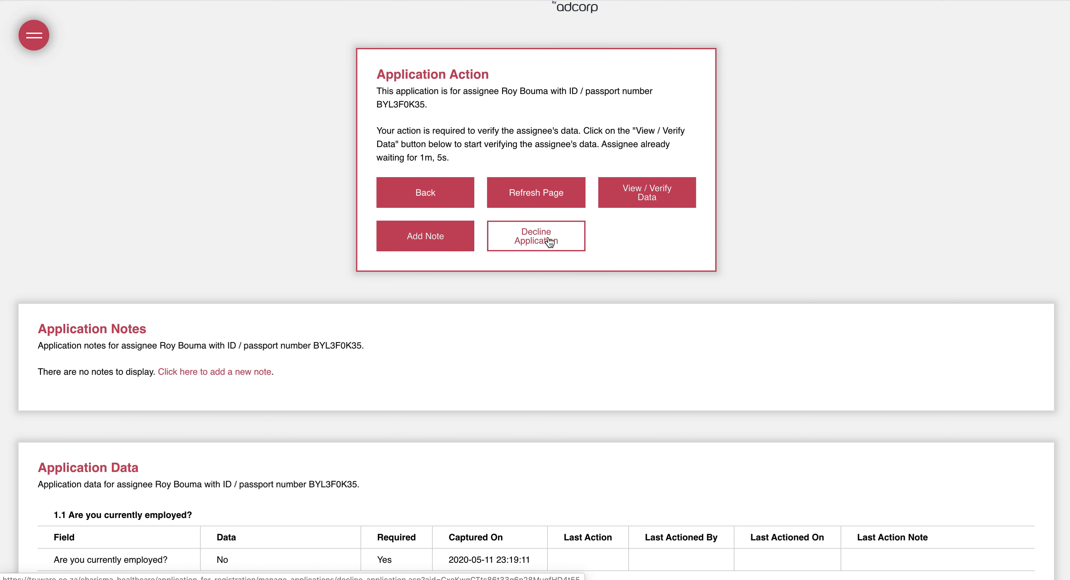
{"action": "scroll", "coordinate": [244, 346], "scroll_direction": "down", "scroll_amount": 3}
{"action": "scroll", "coordinate": [243, 346], "scroll_direction": "down", "scroll_amount": 2}
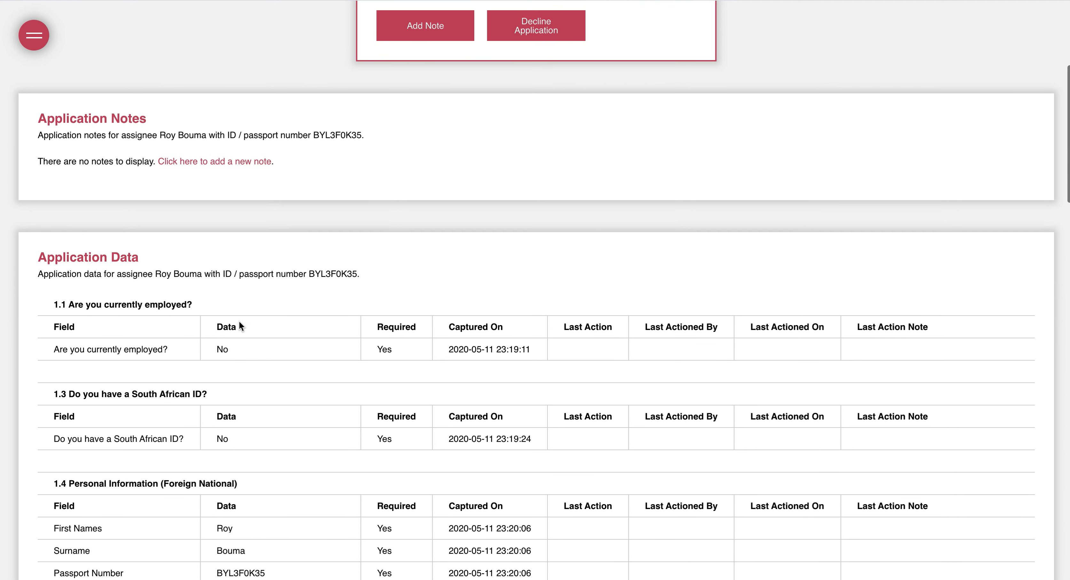
{"action": "scroll", "coordinate": [119, 313], "scroll_direction": "down", "scroll_amount": 3}
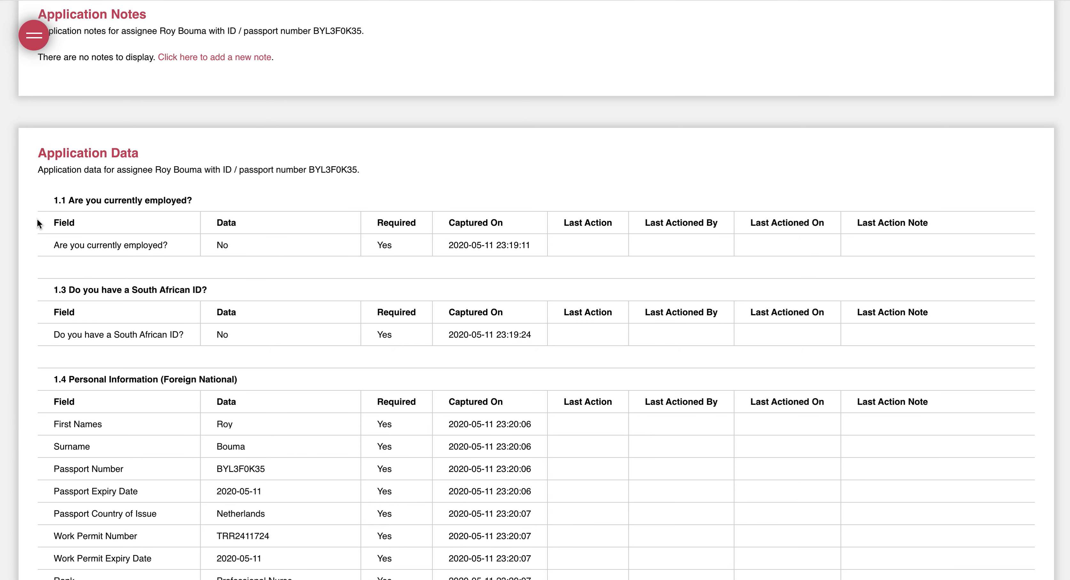
{"action": "scroll", "coordinate": [325, 273], "scroll_direction": "down", "scroll_amount": 2}
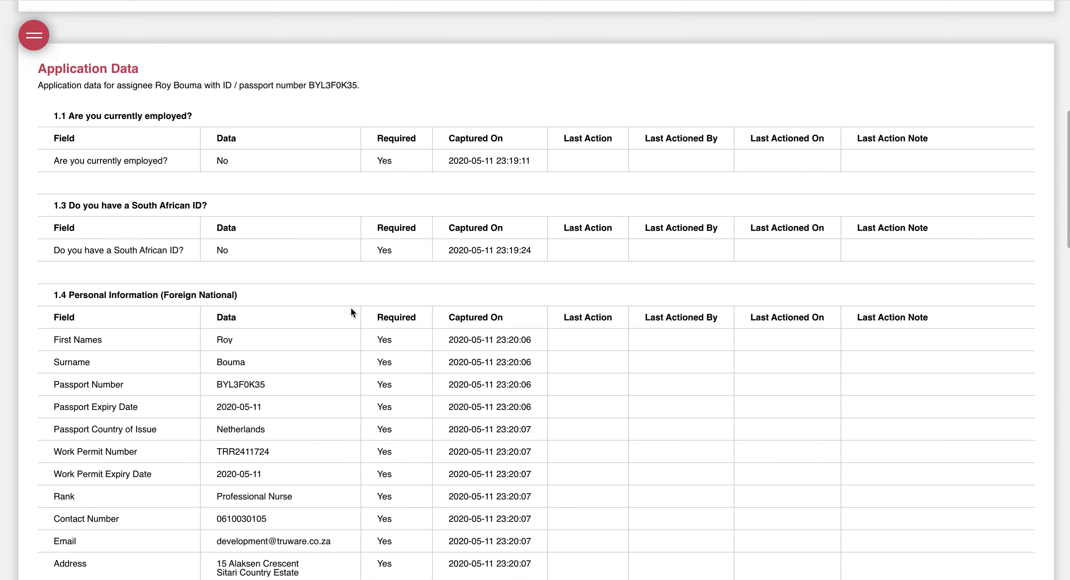
{"action": "scroll", "coordinate": [376, 350], "scroll_direction": "down", "scroll_amount": 3}
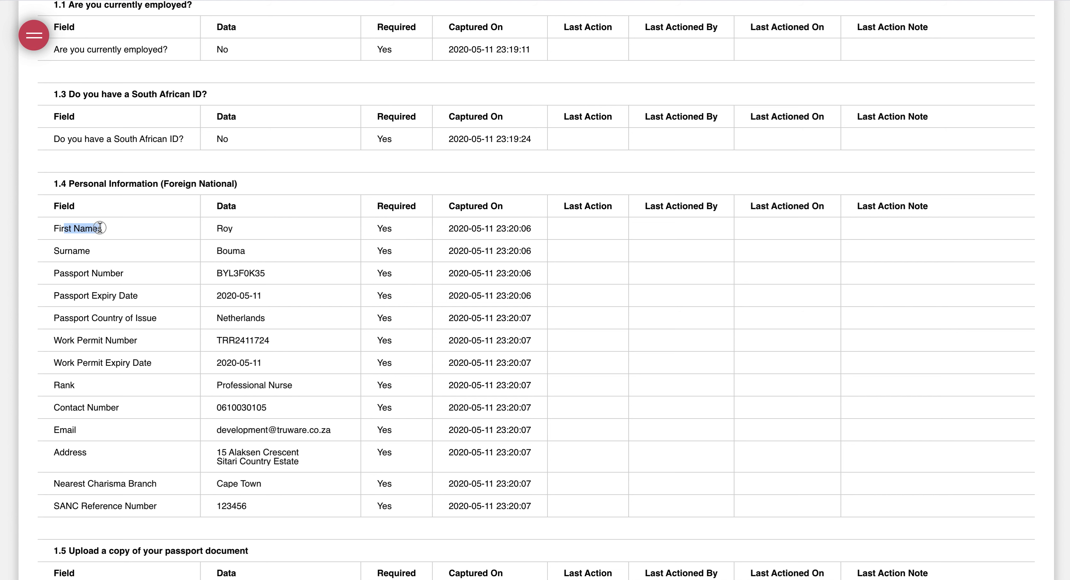
{"action": "double_click", "coordinate": [222, 227]}
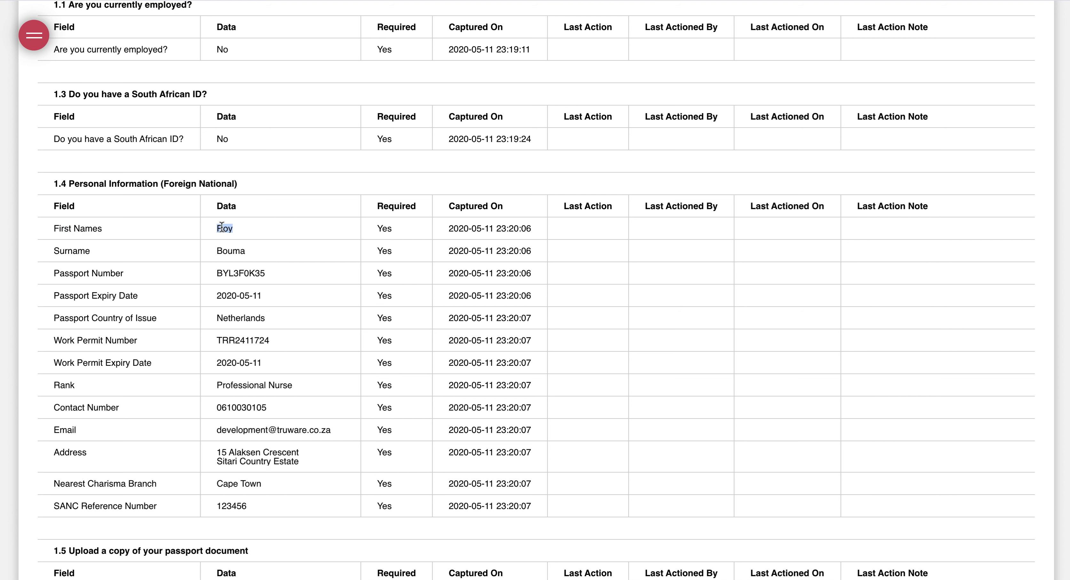
{"action": "double_click", "coordinate": [386, 228]}
{"action": "left_click_drag", "start_coordinate": [450, 228], "coordinate": [538, 229]}
{"action": "scroll", "coordinate": [178, 269], "scroll_direction": "down", "scroll_amount": 10}
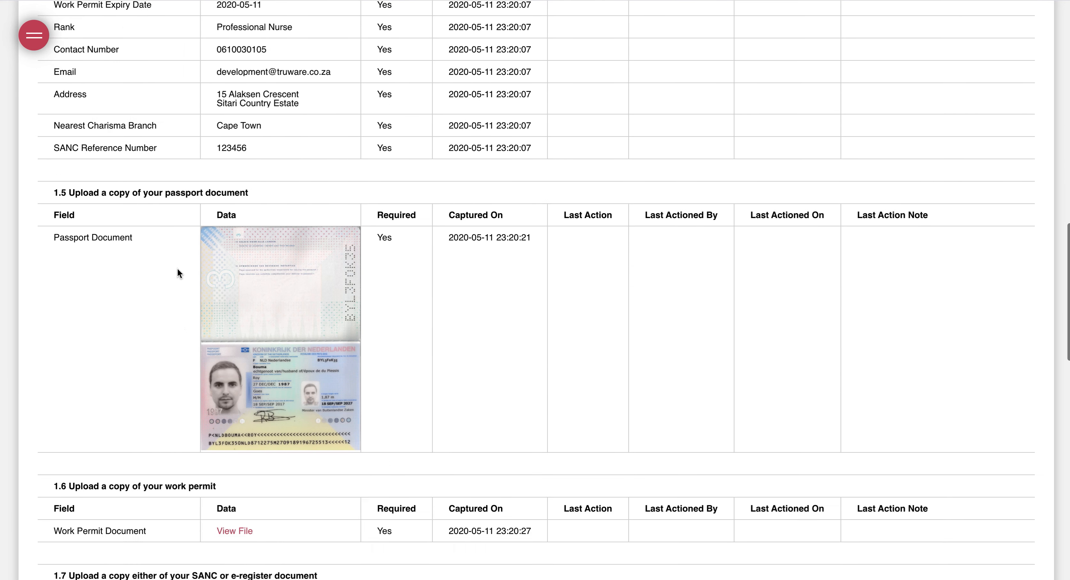
{"action": "scroll", "coordinate": [281, 216], "scroll_direction": "down", "scroll_amount": 2}
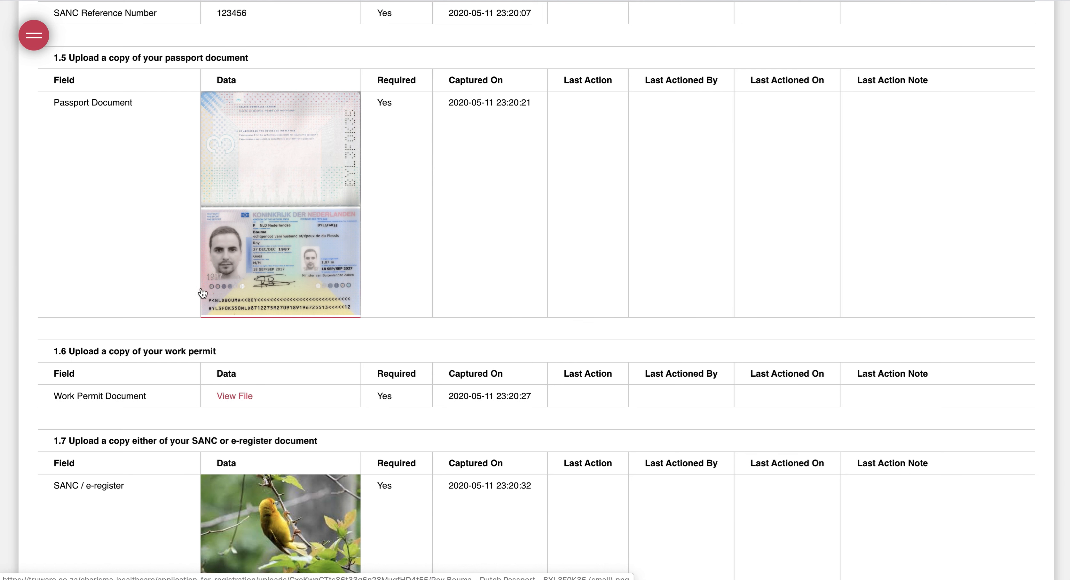
{"action": "left_click", "coordinate": [284, 147]}
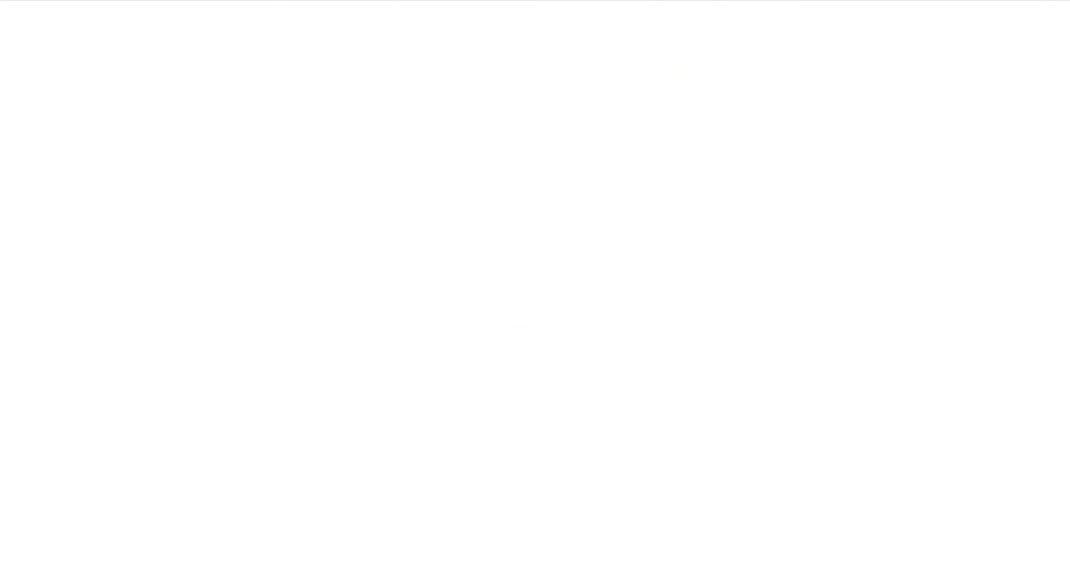
{"action": "key", "text": "super+w"}
{"action": "scroll", "coordinate": [163, 291], "scroll_direction": "down", "scroll_amount": 3}
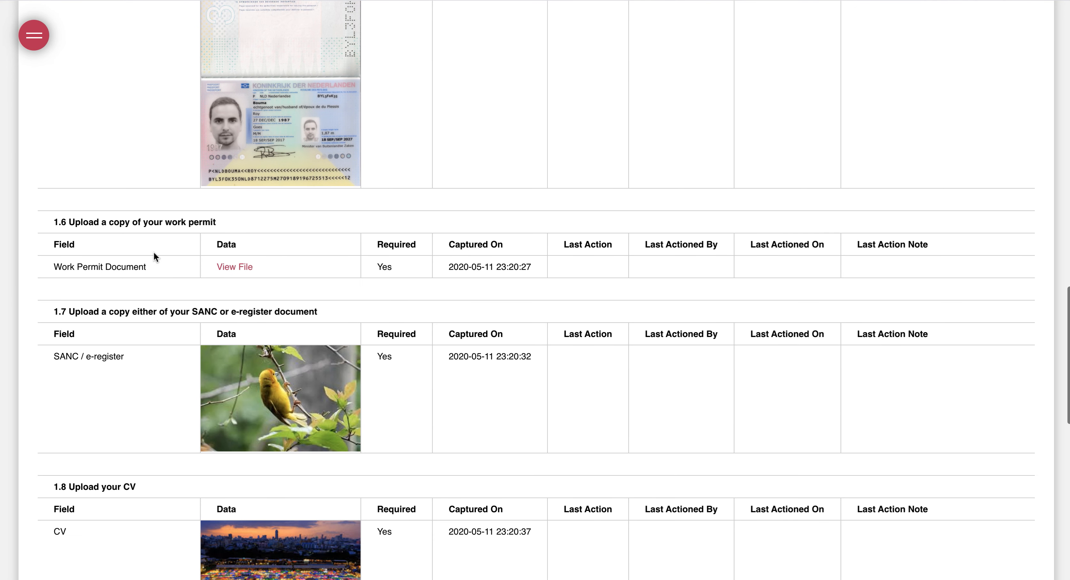
{"action": "left_click", "coordinate": [231, 267]}
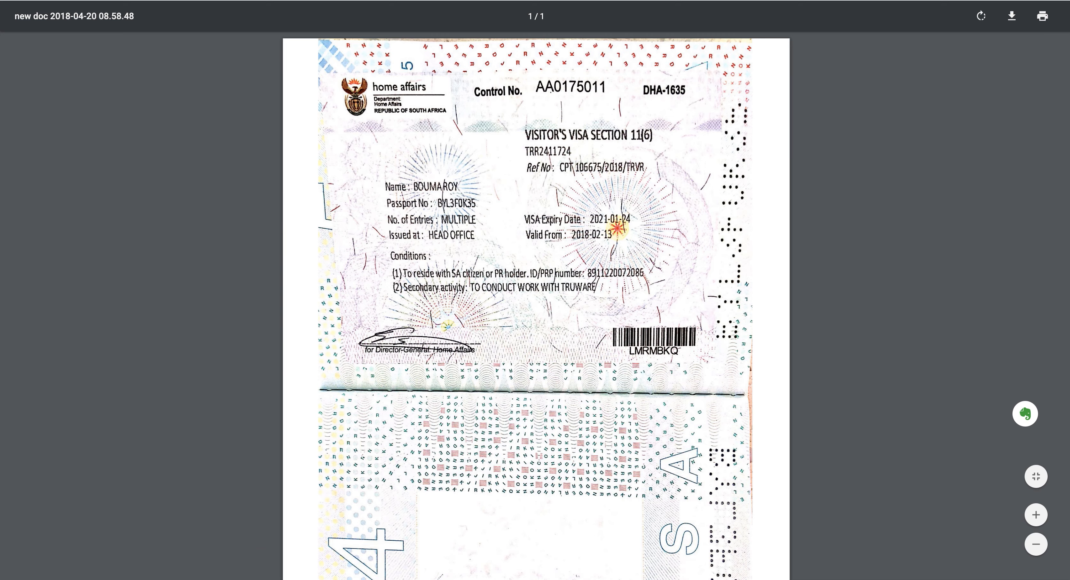
{"action": "key", "text": "super+w"}
{"action": "scroll", "coordinate": [201, 238], "scroll_direction": "down", "scroll_amount": 4}
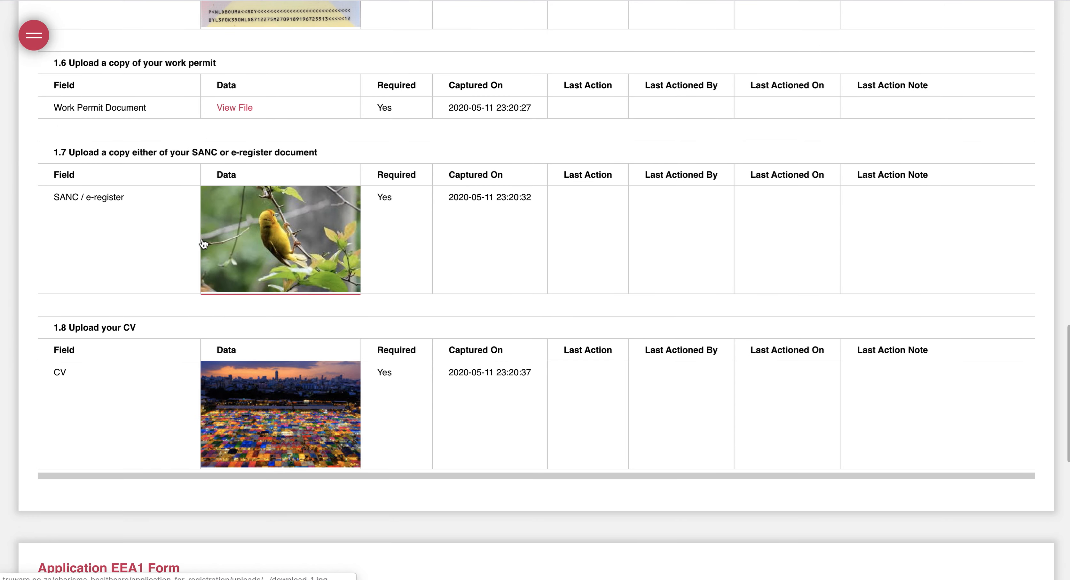
{"action": "scroll", "coordinate": [203, 244], "scroll_direction": "down", "scroll_amount": 10}
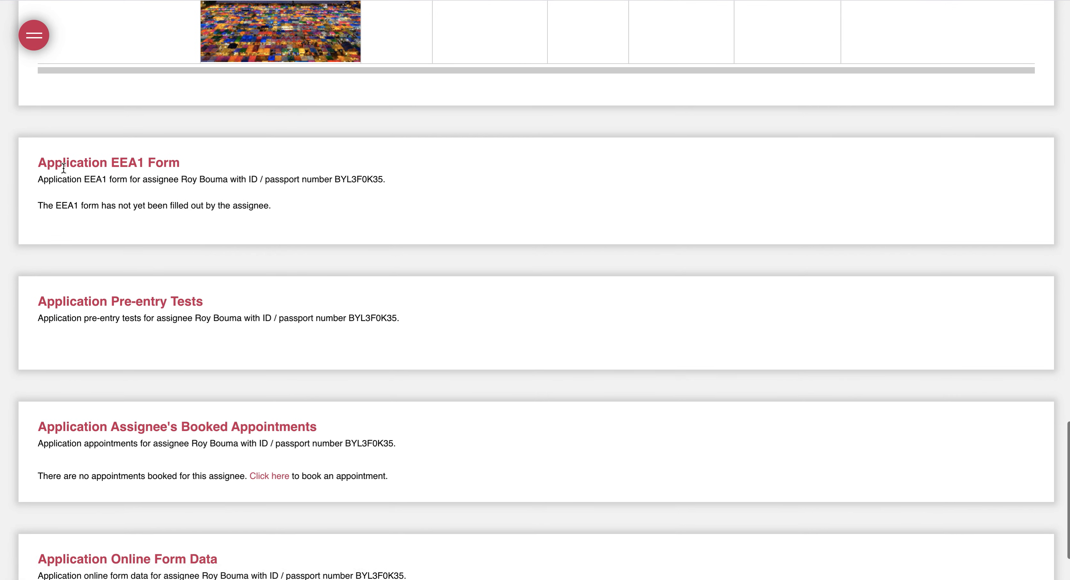
{"action": "left_click_drag", "start_coordinate": [47, 162], "coordinate": [154, 162]}
{"action": "left_click", "coordinate": [224, 151]}
{"action": "scroll", "coordinate": [121, 244], "scroll_direction": "down", "scroll_amount": 1}
{"action": "left_click_drag", "start_coordinate": [99, 264], "coordinate": [210, 273]}
{"action": "scroll", "coordinate": [209, 274], "scroll_direction": "down", "scroll_amount": 2}
{"action": "left_click_drag", "start_coordinate": [182, 321], "coordinate": [264, 322]}
{"action": "left_click", "coordinate": [87, 455]}
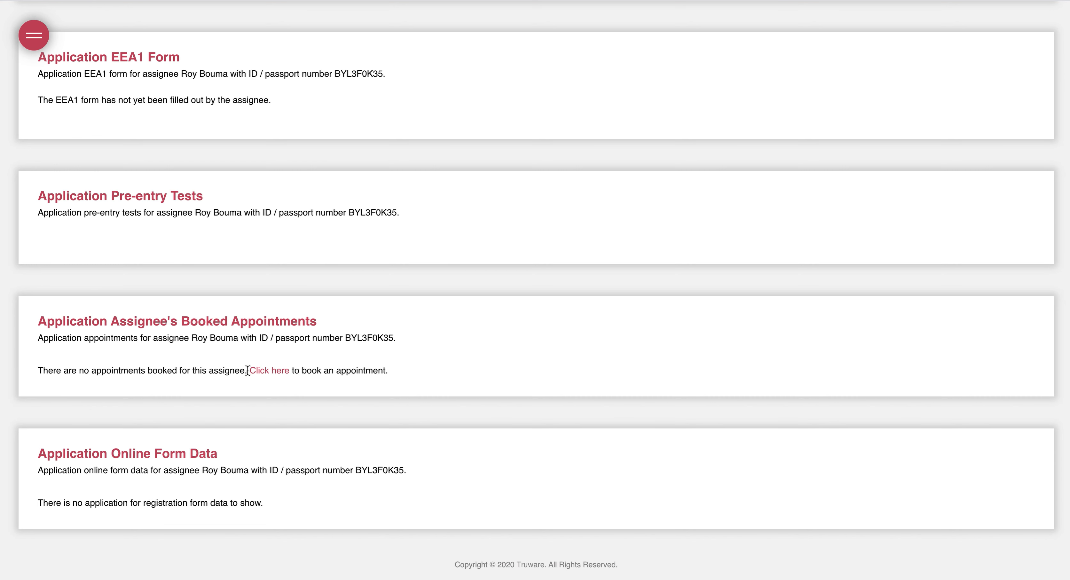
{"action": "scroll", "coordinate": [248, 369], "scroll_direction": "up", "scroll_amount": 20}
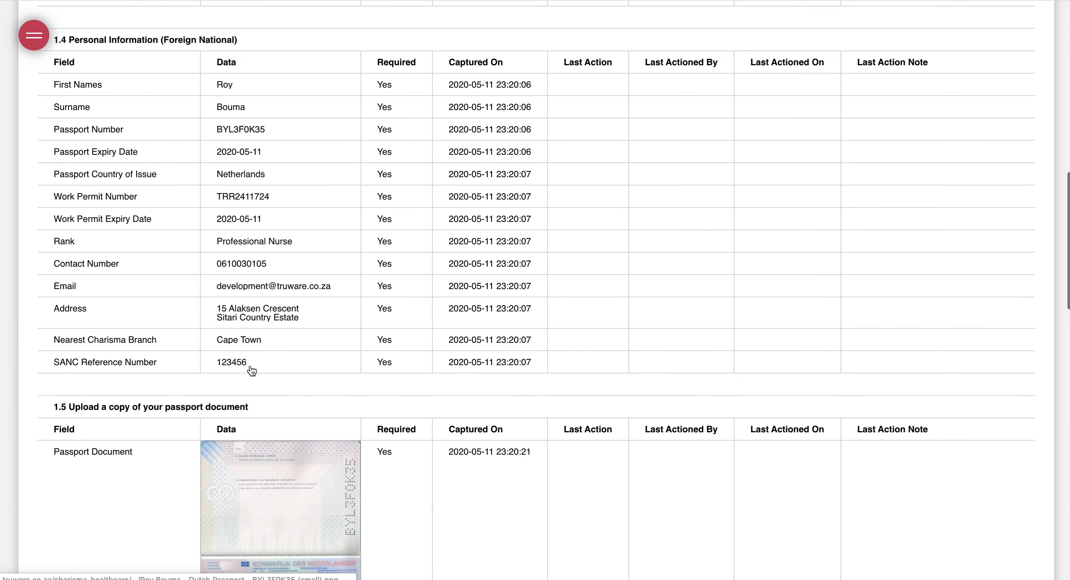
{"action": "scroll", "coordinate": [251, 370], "scroll_direction": "up", "scroll_amount": 15}
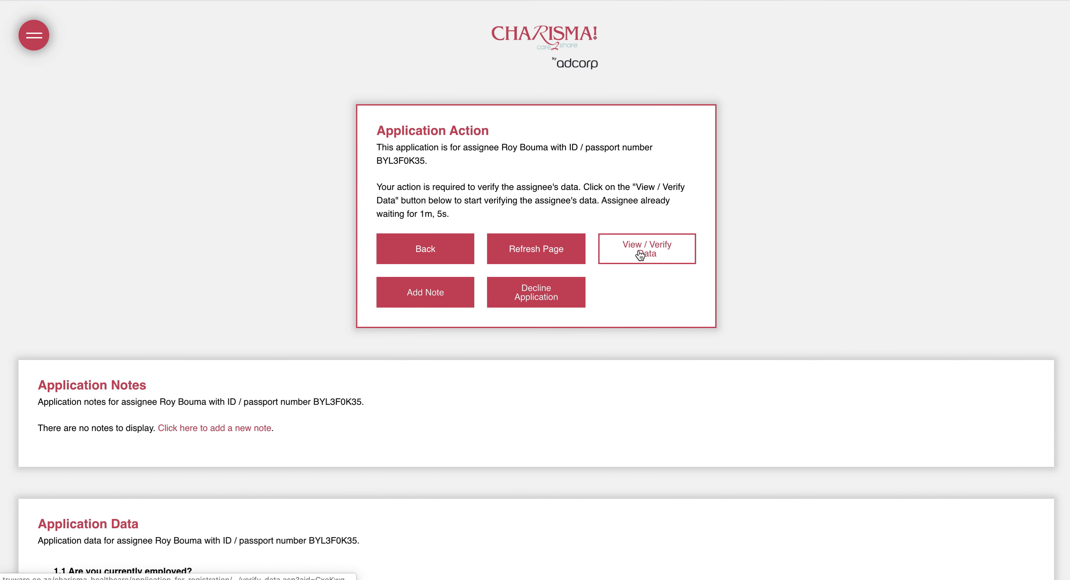
{"action": "left_click", "coordinate": [655, 258]}
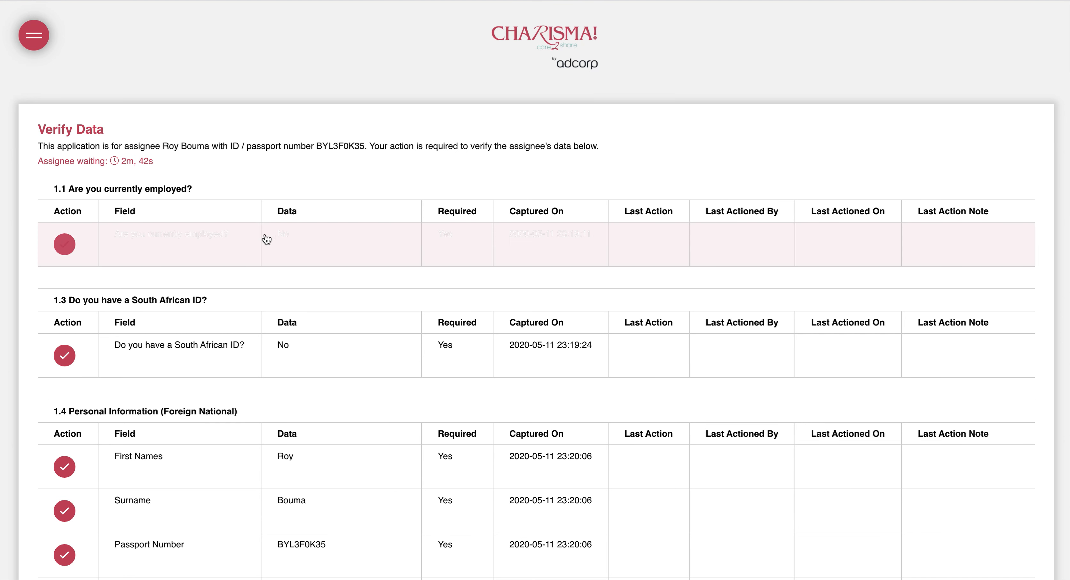
Untick the SANC / e-register upload in section 1.7 and the CV upload in 1.8
{"action": "scroll", "coordinate": [266, 239], "scroll_direction": "down", "scroll_amount": 3}
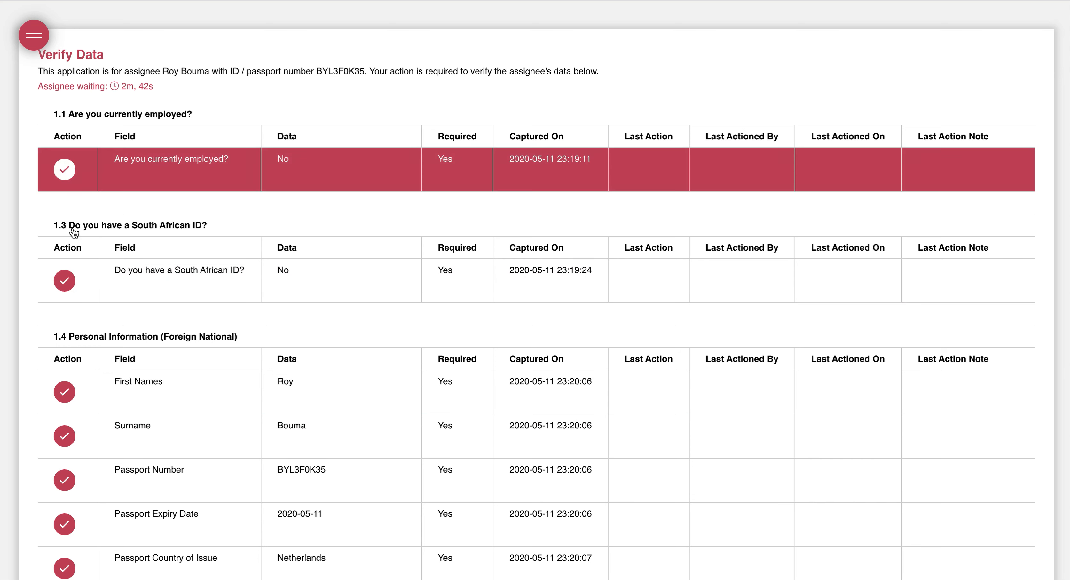
{"action": "scroll", "coordinate": [266, 274], "scroll_direction": "down", "scroll_amount": 1}
{"action": "scroll", "coordinate": [265, 275], "scroll_direction": "down", "scroll_amount": 3}
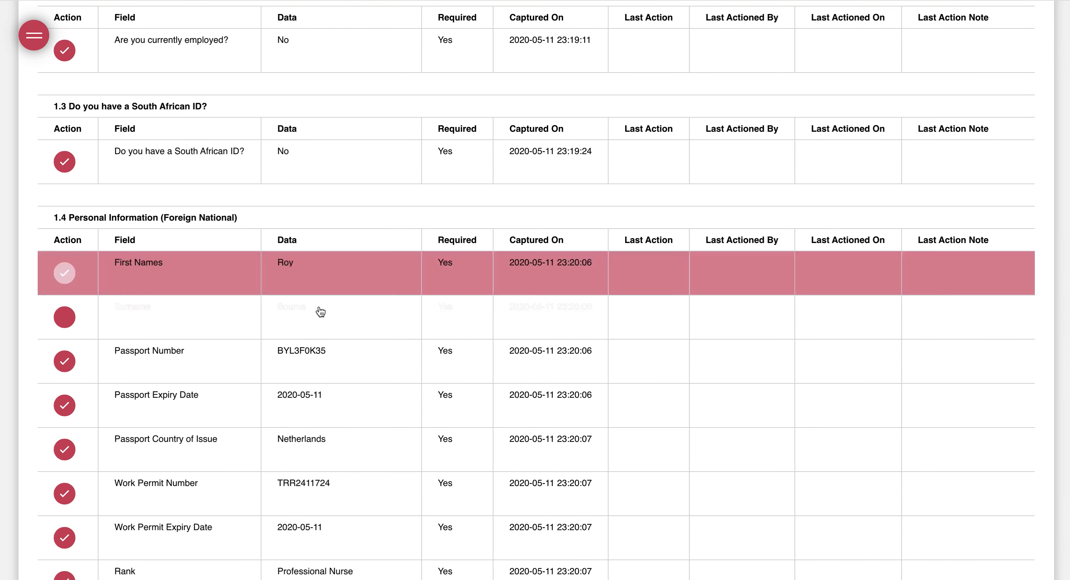
{"action": "scroll", "coordinate": [447, 320], "scroll_direction": "down", "scroll_amount": 4}
{"action": "scroll", "coordinate": [273, 305], "scroll_direction": "down", "scroll_amount": 1}
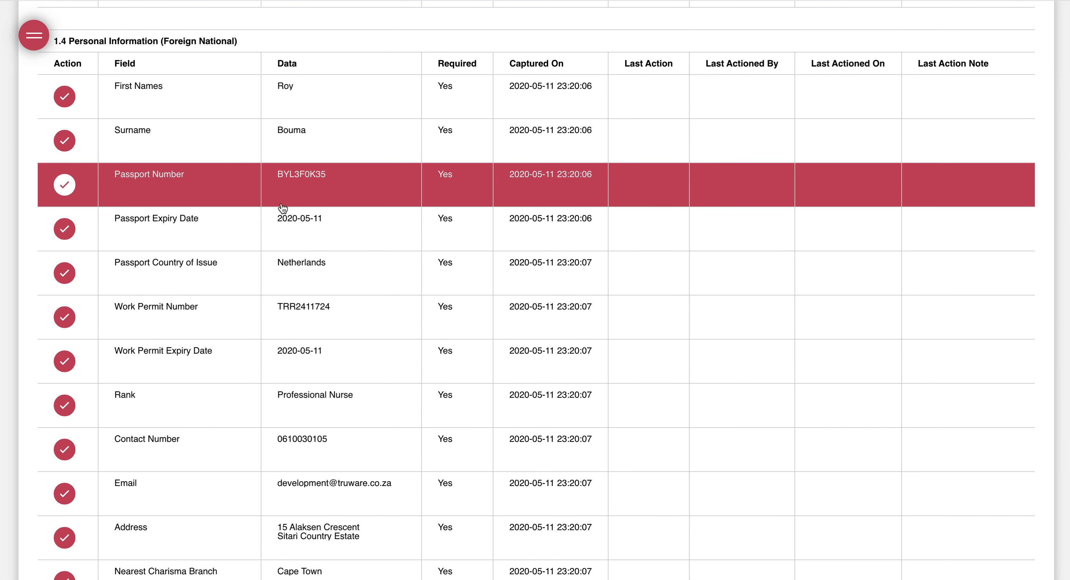
{"action": "scroll", "coordinate": [282, 208], "scroll_direction": "down", "scroll_amount": 1}
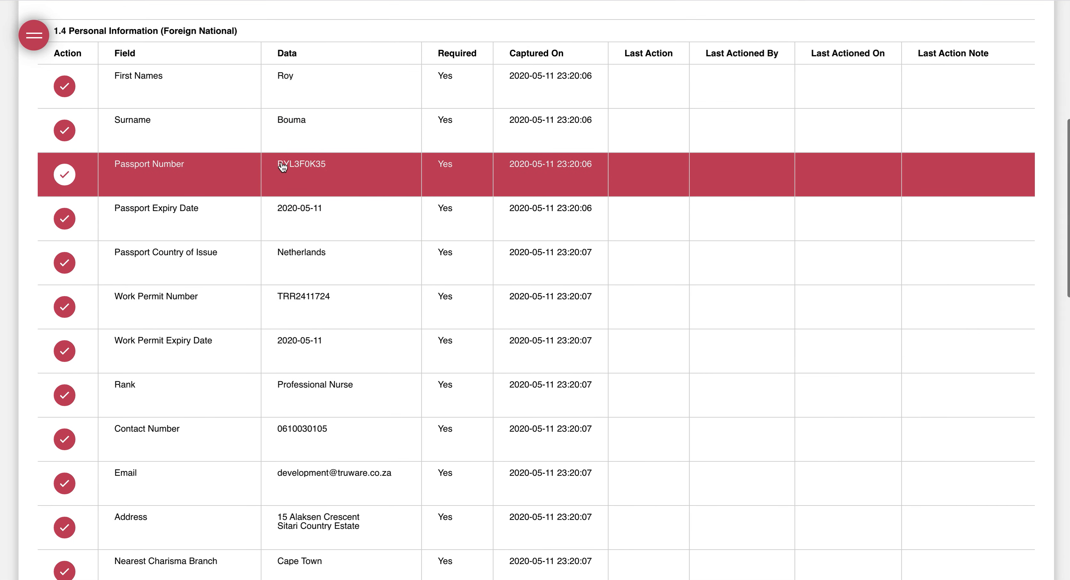
{"action": "scroll", "coordinate": [385, 291], "scroll_direction": "down", "scroll_amount": 10}
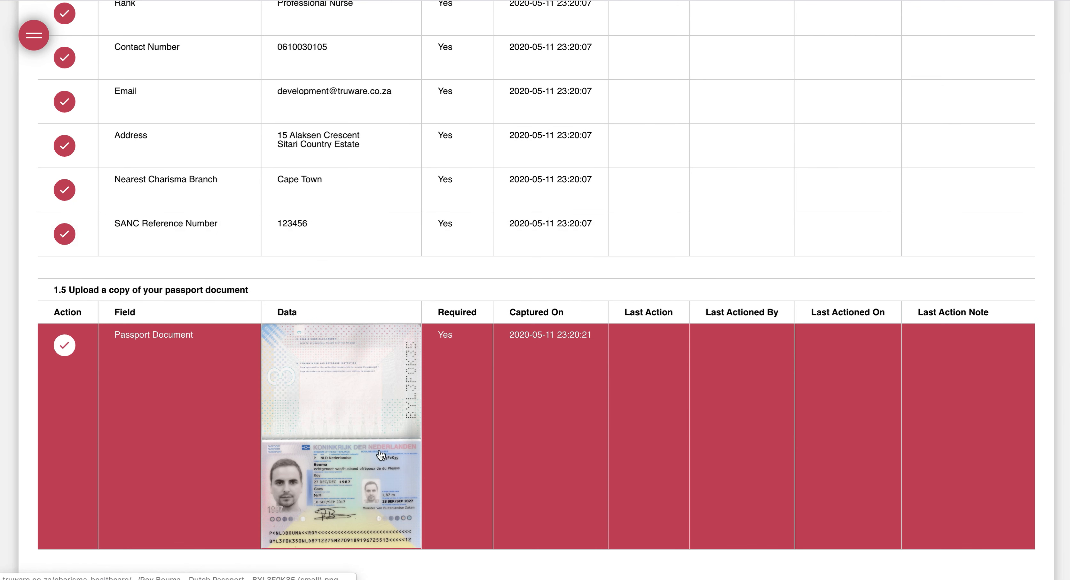
{"action": "scroll", "coordinate": [310, 251], "scroll_direction": "up", "scroll_amount": 10}
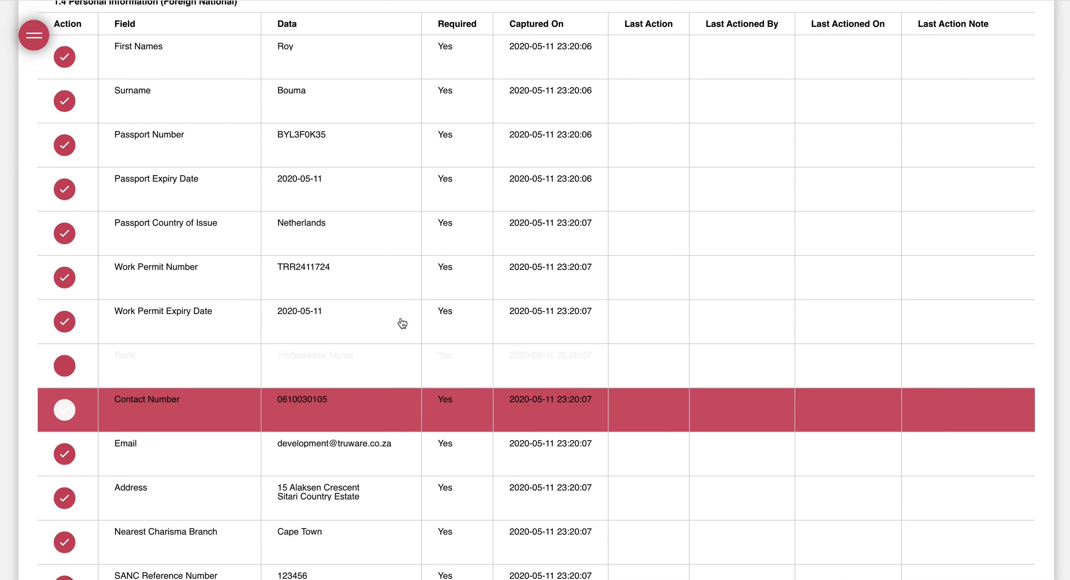
{"action": "scroll", "coordinate": [221, 266], "scroll_direction": "down", "scroll_amount": 3}
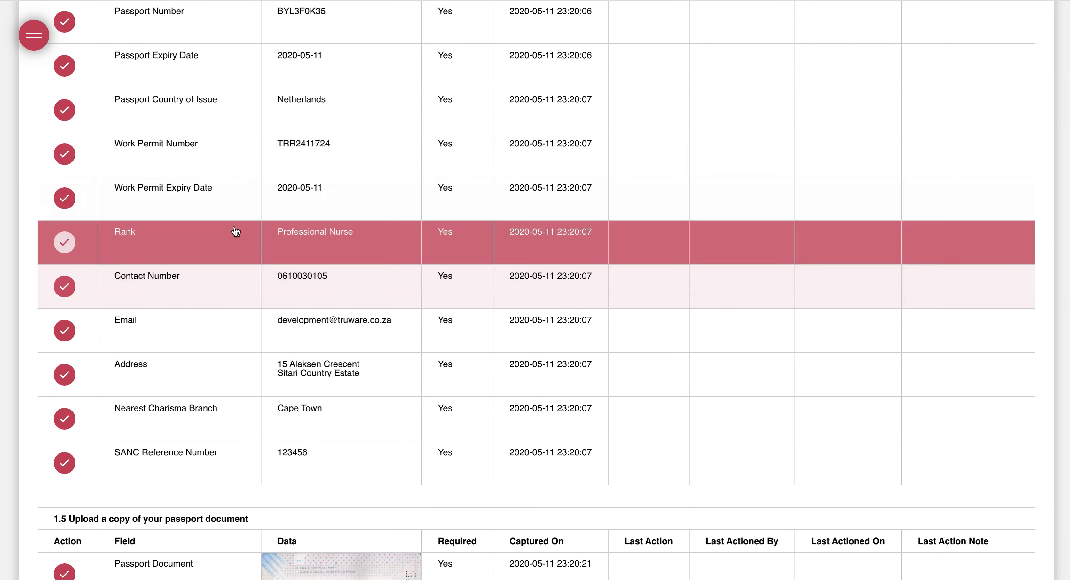
{"action": "scroll", "coordinate": [220, 154], "scroll_direction": "down", "scroll_amount": 2}
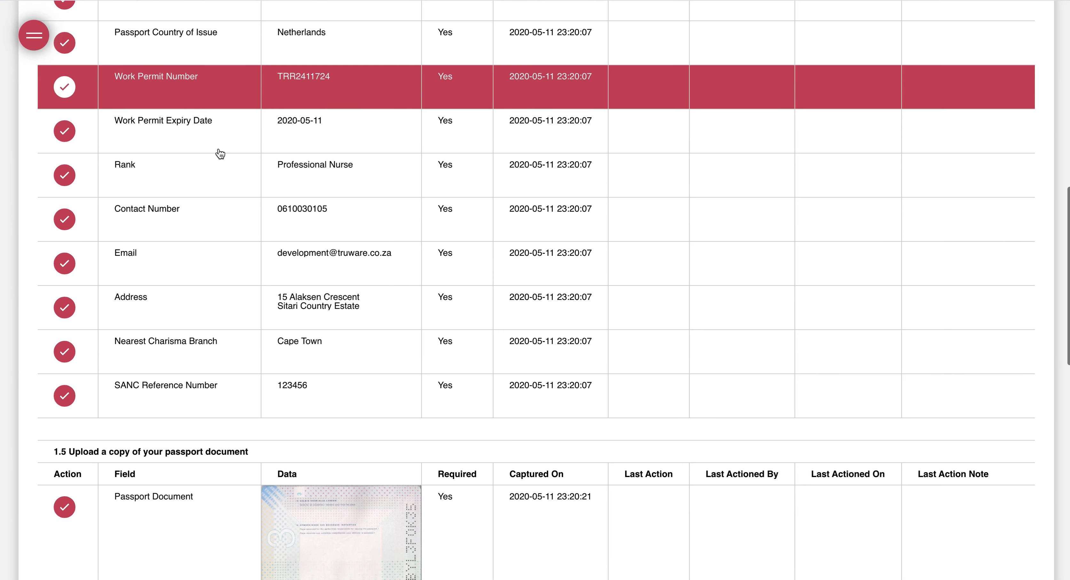
{"action": "scroll", "coordinate": [173, 169], "scroll_direction": "down", "scroll_amount": 15}
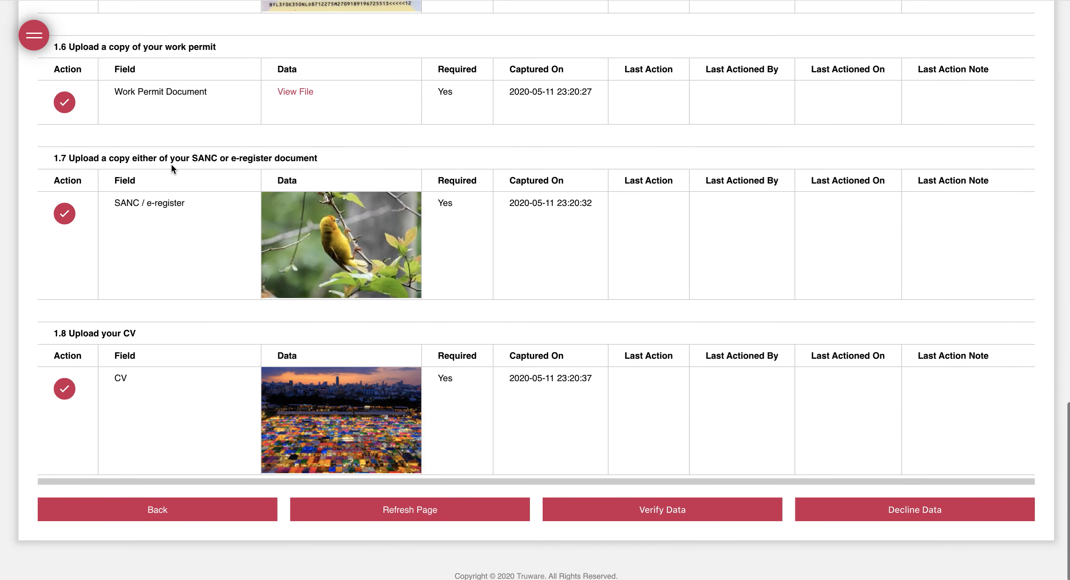
{"action": "scroll", "coordinate": [171, 166], "scroll_direction": "down", "scroll_amount": 1}
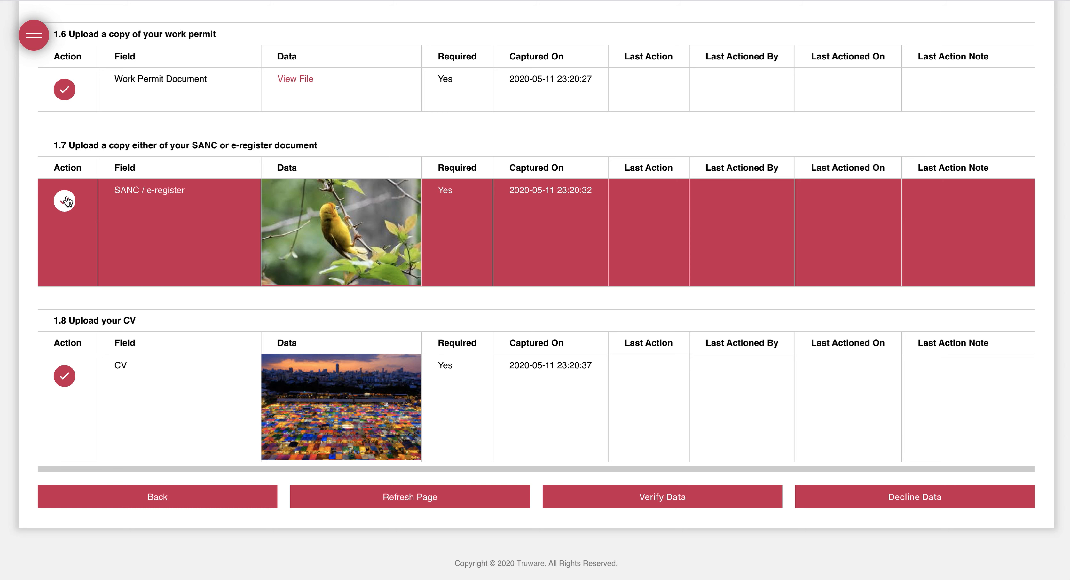
{"action": "left_click", "coordinate": [65, 202]}
{"action": "left_click", "coordinate": [65, 376]}
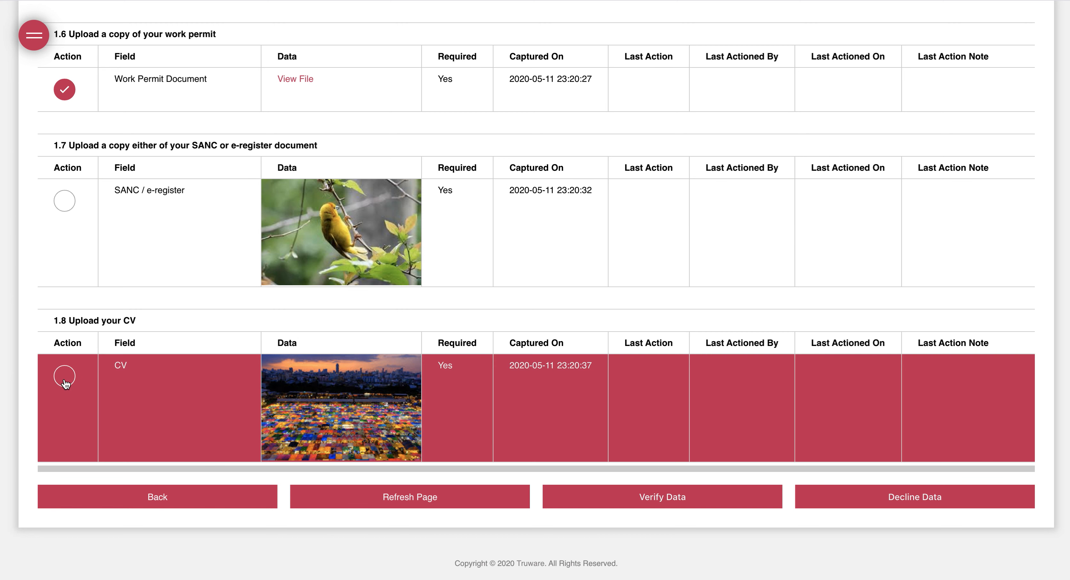
Scroll back through the Verify Data page to confirm the other fields remain ticked
{"action": "scroll", "coordinate": [66, 382], "scroll_direction": "up", "scroll_amount": 5}
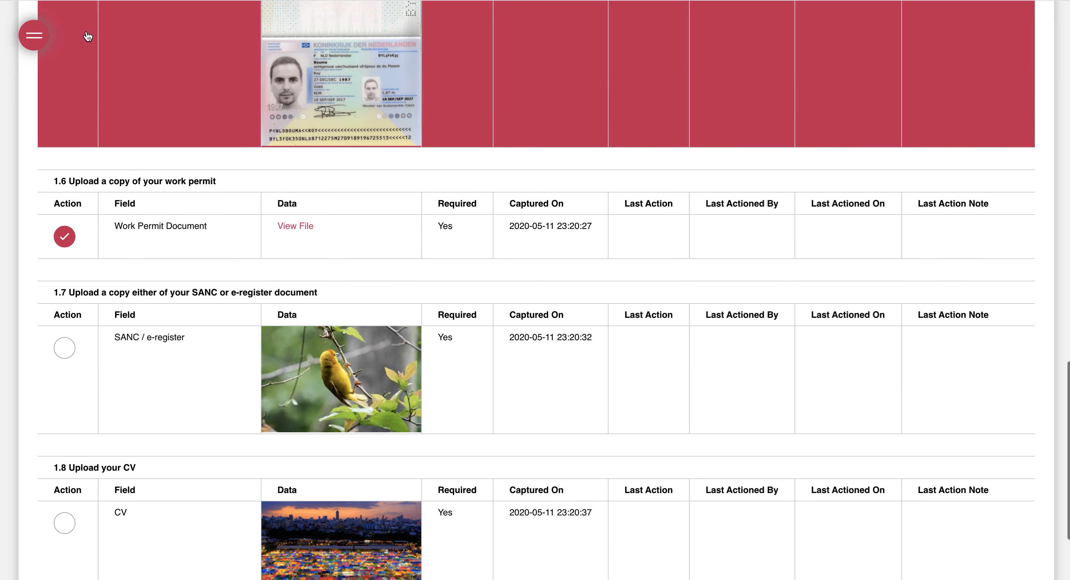
{"action": "scroll", "coordinate": [76, 176], "scroll_direction": "down", "scroll_amount": 5}
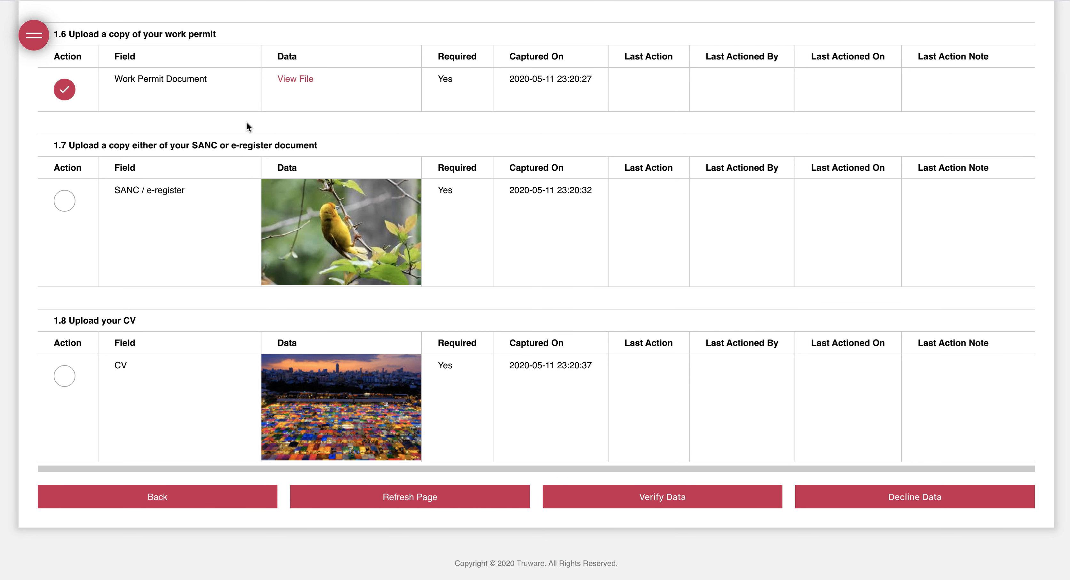
{"action": "scroll", "coordinate": [186, 148], "scroll_direction": "up", "scroll_amount": 4}
{"action": "scroll", "coordinate": [83, 231], "scroll_direction": "up", "scroll_amount": 7}
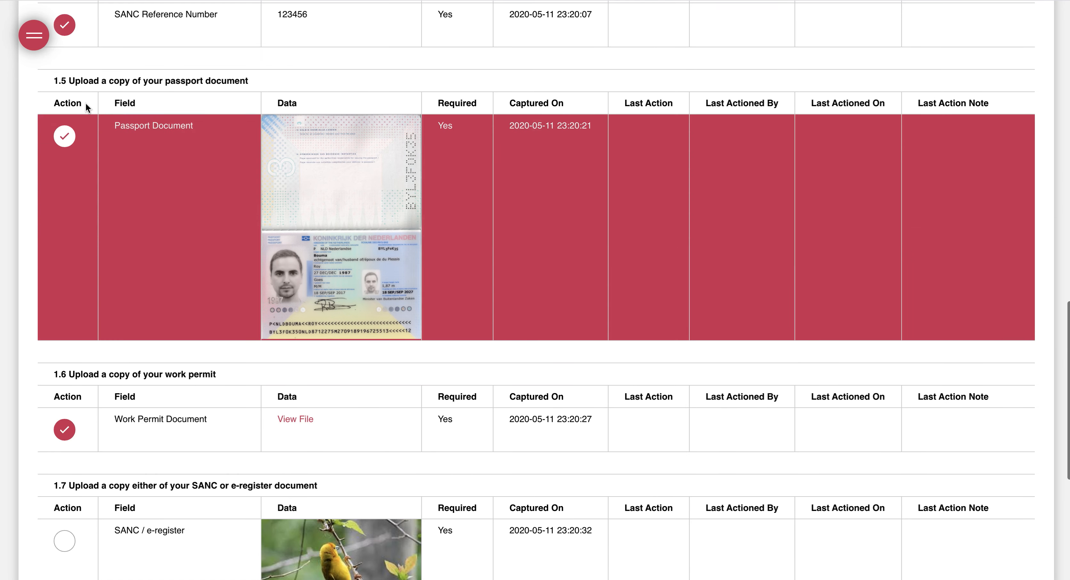
{"action": "scroll", "coordinate": [83, 25], "scroll_direction": "up", "scroll_amount": 1}
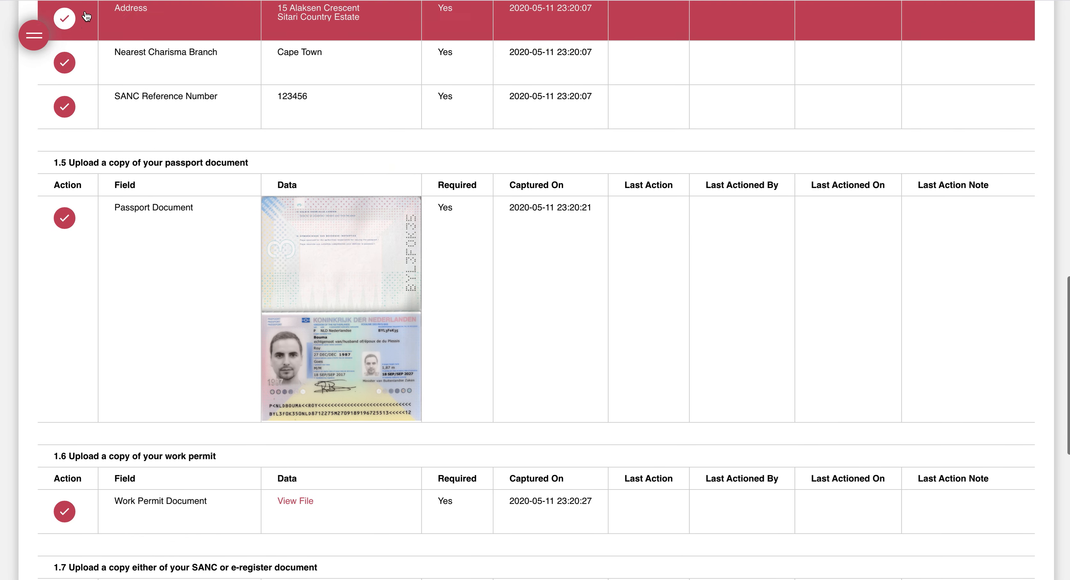
{"action": "scroll", "coordinate": [227, 274], "scroll_direction": "down", "scroll_amount": 6}
{"action": "scroll", "coordinate": [226, 275], "scroll_direction": "down", "scroll_amount": 5}
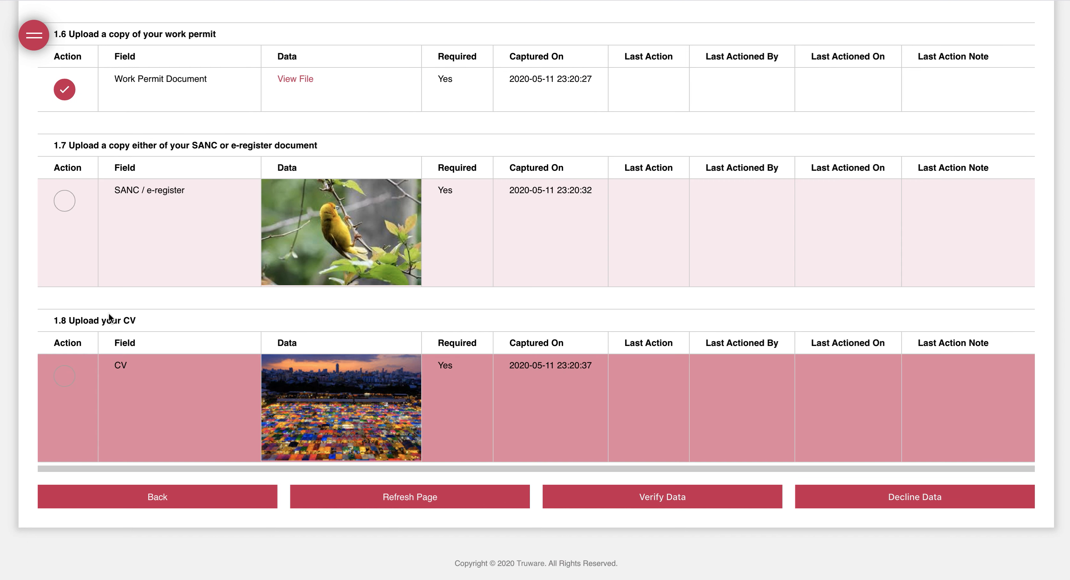
Verify the ticked fields, leaving only the SANC / e-register and CV rows still ticked
{"action": "left_click", "coordinate": [652, 498]}
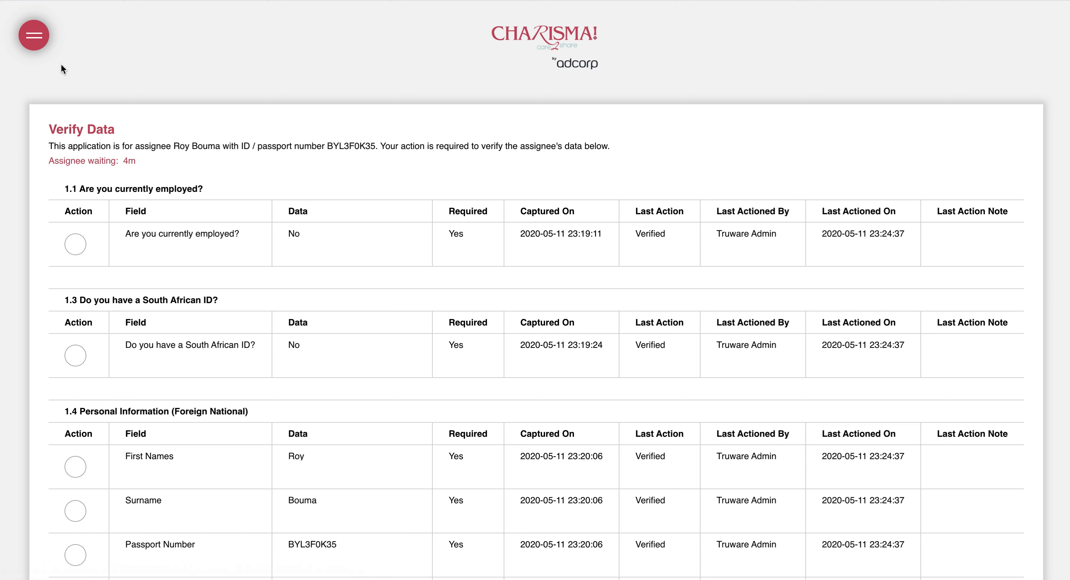
{"action": "scroll", "coordinate": [275, 344], "scroll_direction": "down", "scroll_amount": 2}
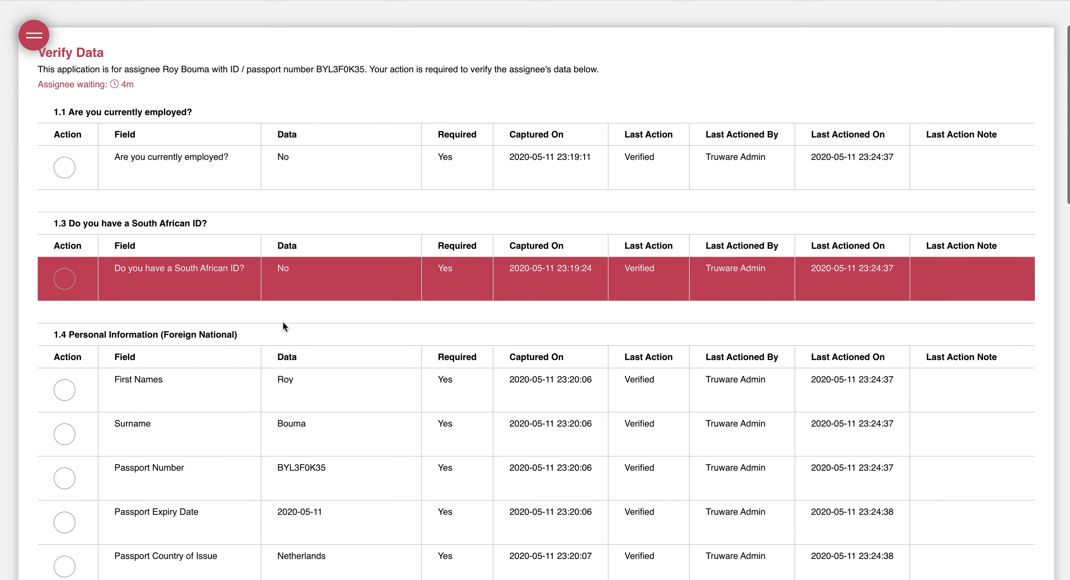
{"action": "scroll", "coordinate": [668, 394], "scroll_direction": "down", "scroll_amount": 3}
{"action": "scroll", "coordinate": [234, 320], "scroll_direction": "down", "scroll_amount": 20}
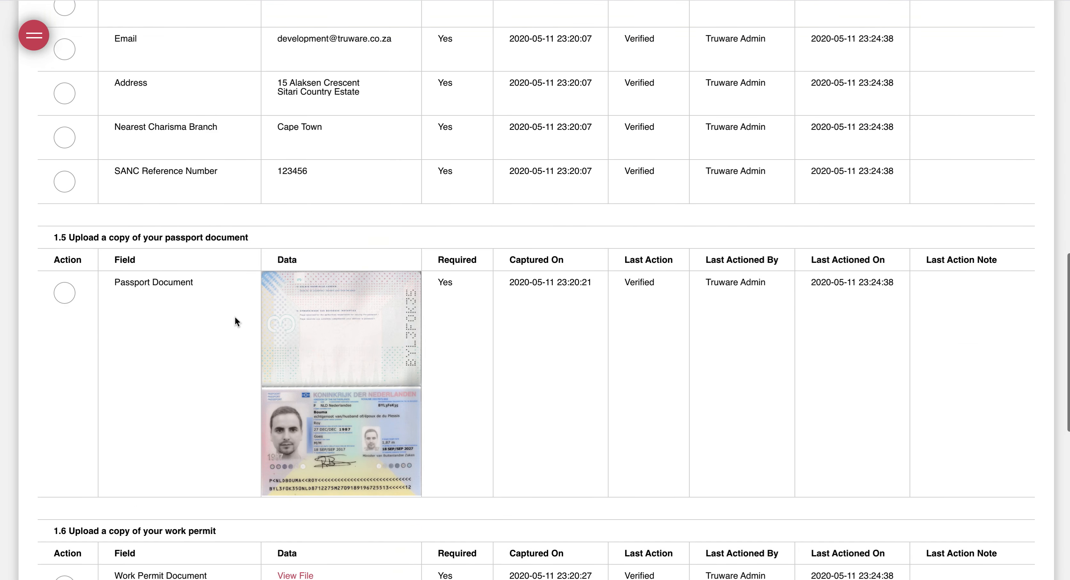
{"action": "scroll", "coordinate": [234, 320], "scroll_direction": "down", "scroll_amount": 7}
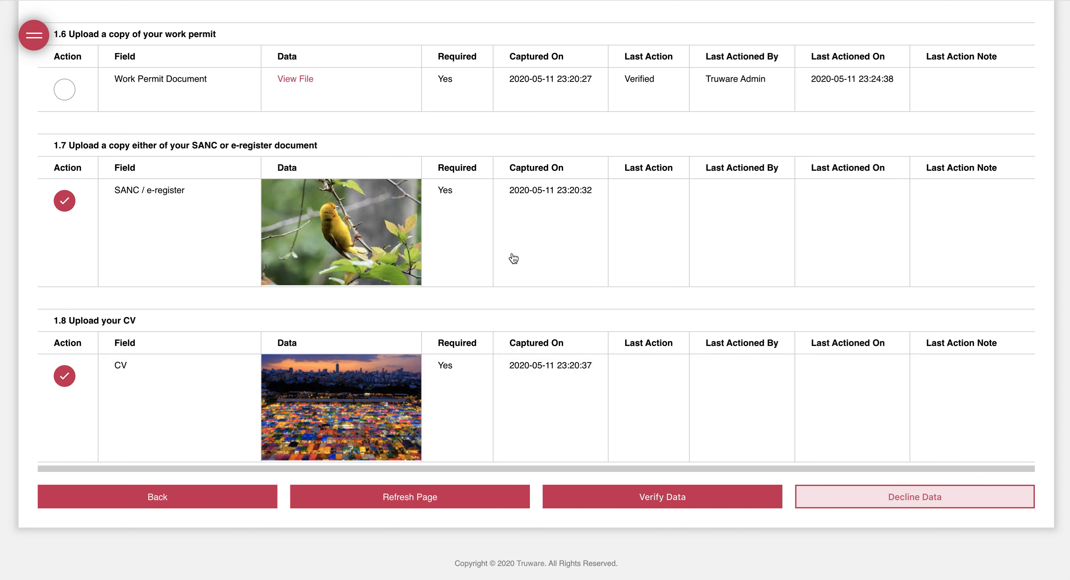
Decline both ticked uploads, entering 'Incorrect document uploaded.' as the SANC and CV notes
{"action": "left_click", "coordinate": [852, 501]}
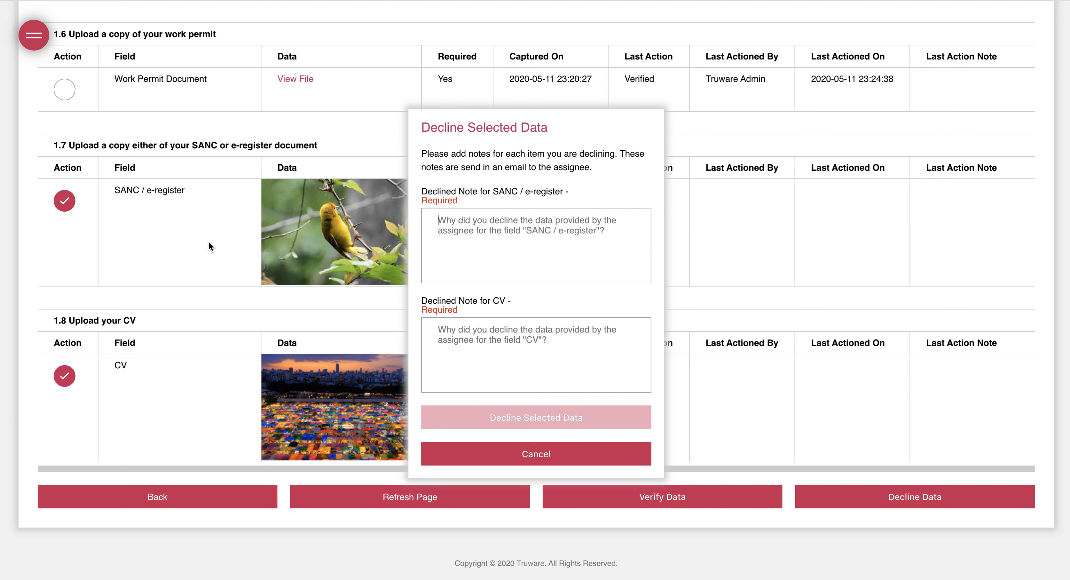
{"action": "type", "text": "In"}
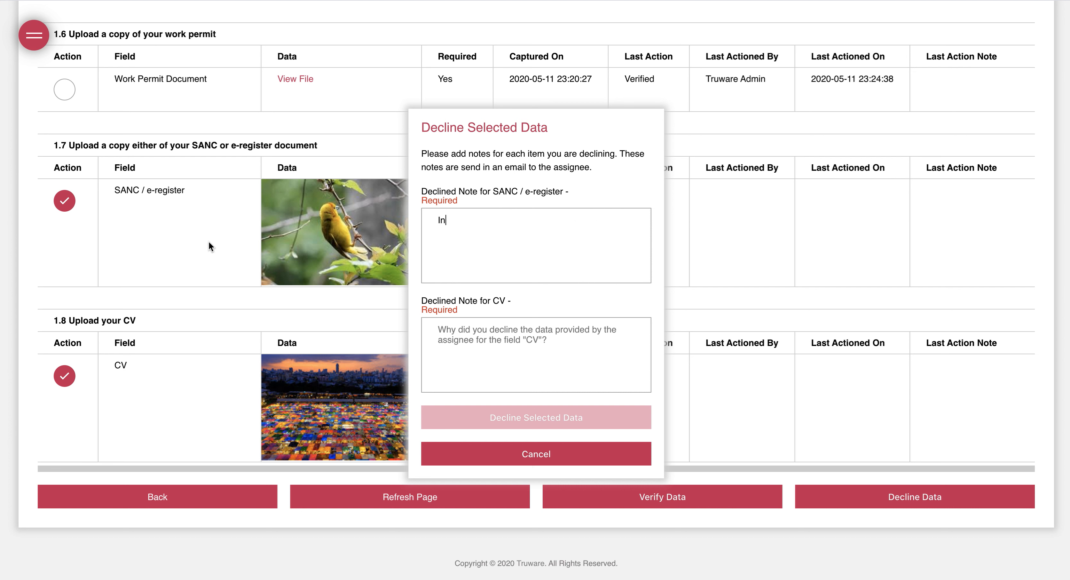
{"action": "type", "text": "correct document uploaded."}
{"action": "key", "text": "ctrl+a"}
{"action": "key", "text": "ctrl+c"}
{"action": "key", "text": "Tab"}
{"action": "key", "text": "ctrl+v"}
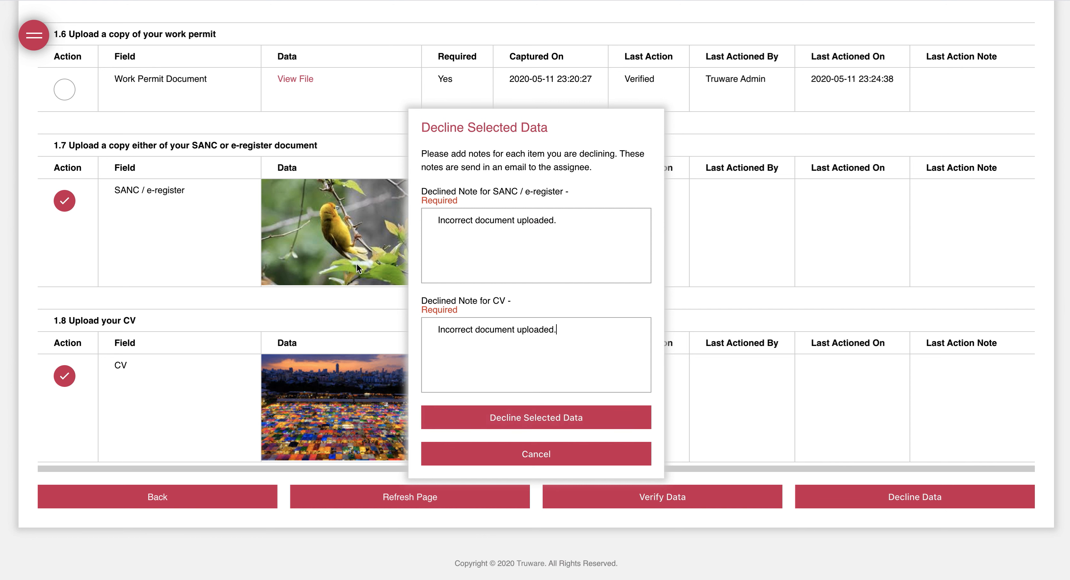
{"action": "left_click", "coordinate": [533, 423]}
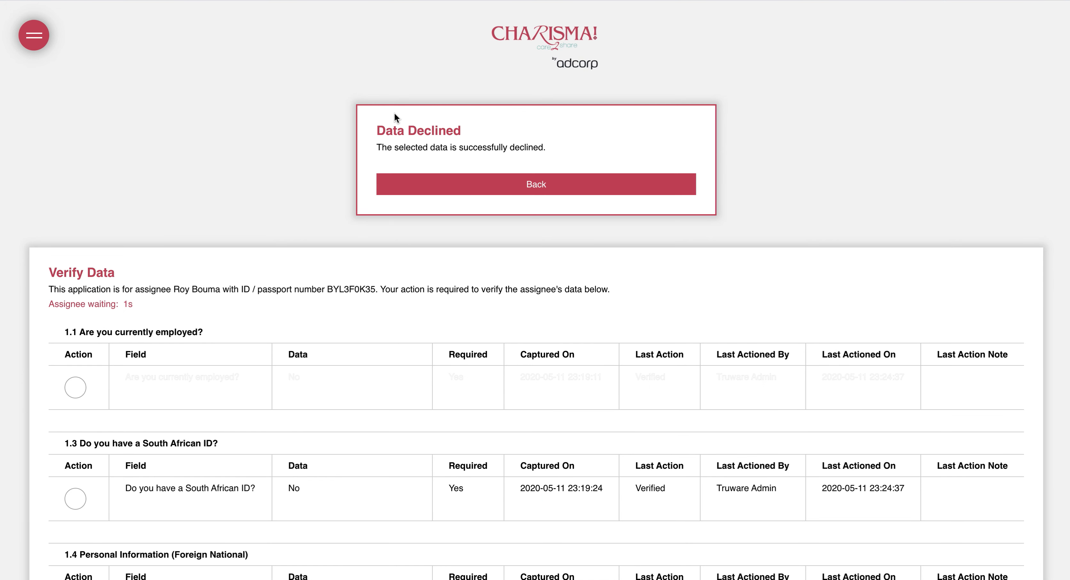
Go back to the action page and review the Declined SANC and CV rows and their notes
{"action": "left_click", "coordinate": [476, 190]}
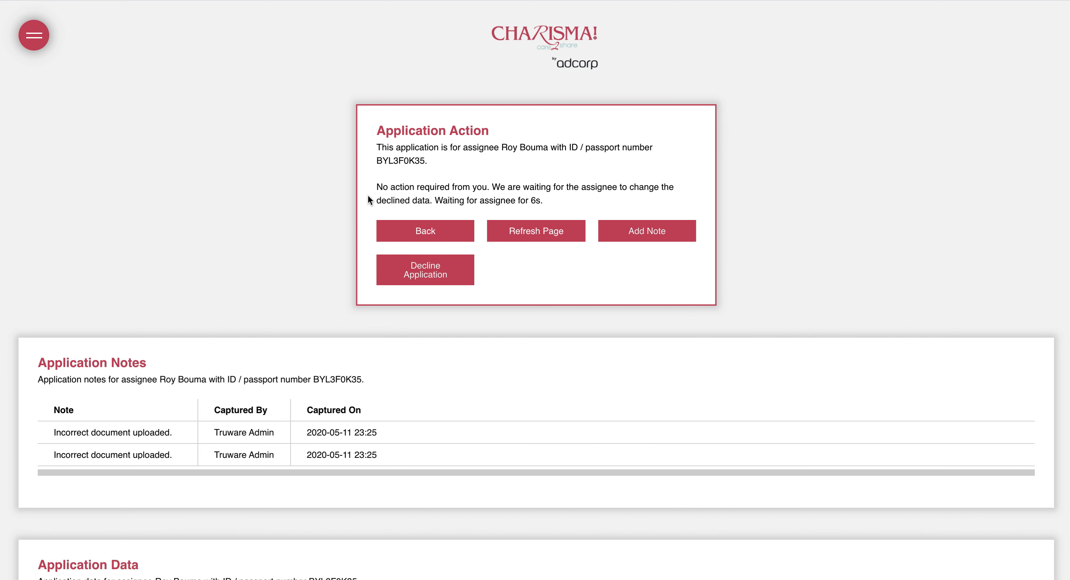
{"action": "left_click_drag", "start_coordinate": [377, 187], "coordinate": [593, 200]}
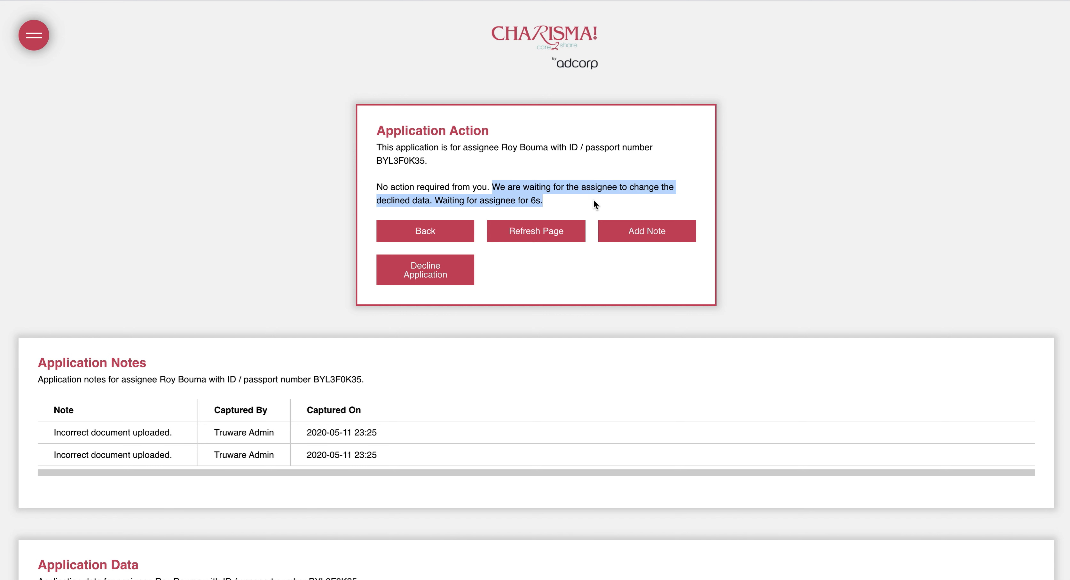
{"action": "scroll", "coordinate": [258, 217], "scroll_direction": "down", "scroll_amount": 12}
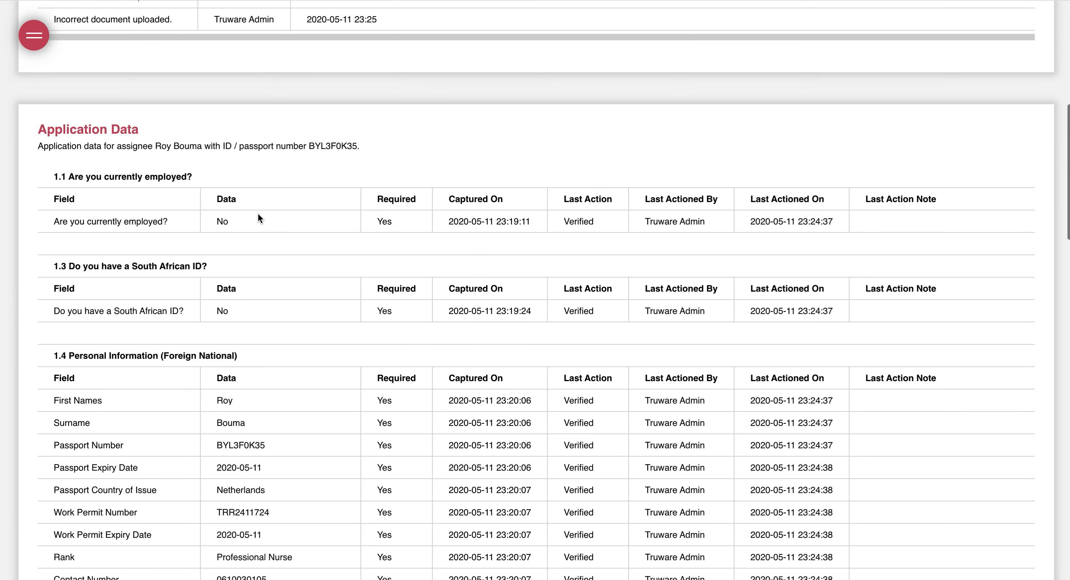
{"action": "scroll", "coordinate": [258, 215], "scroll_direction": "down", "scroll_amount": 1}
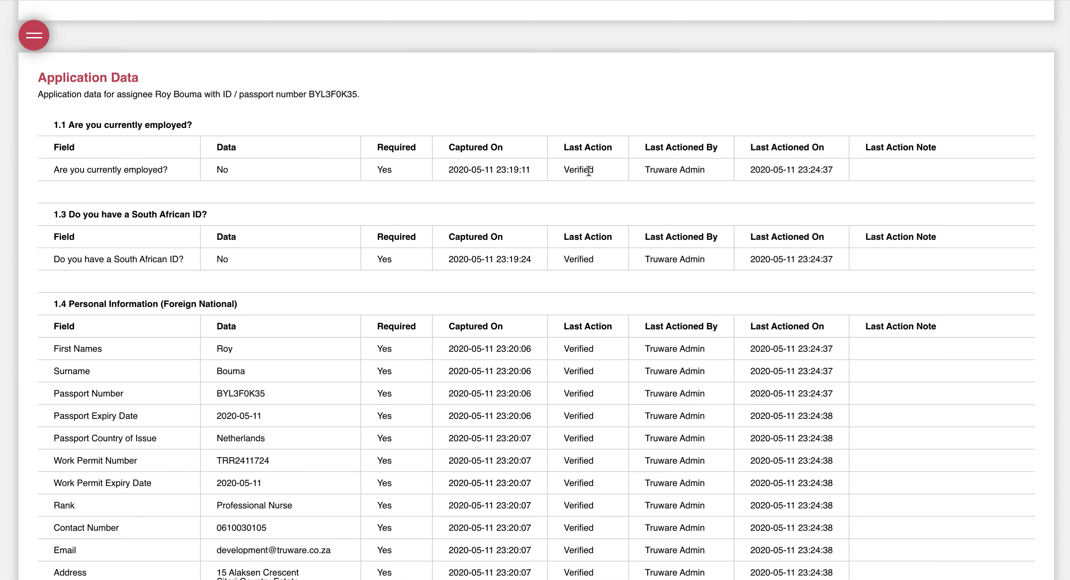
{"action": "scroll", "coordinate": [574, 398], "scroll_direction": "down", "scroll_amount": 3}
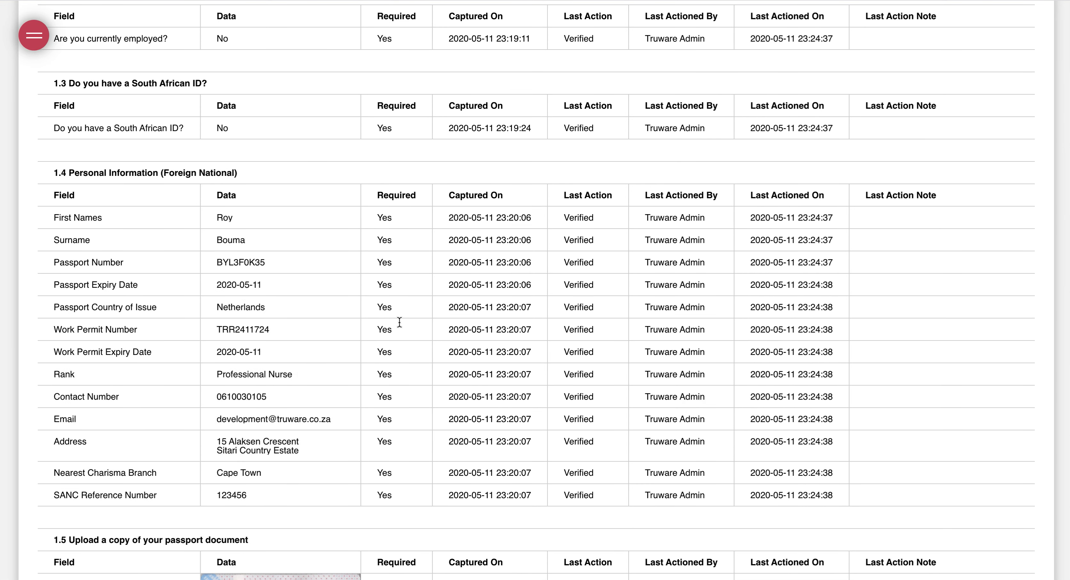
{"action": "scroll", "coordinate": [549, 318], "scroll_direction": "down", "scroll_amount": 9}
{"action": "scroll", "coordinate": [549, 314], "scroll_direction": "down", "scroll_amount": 8}
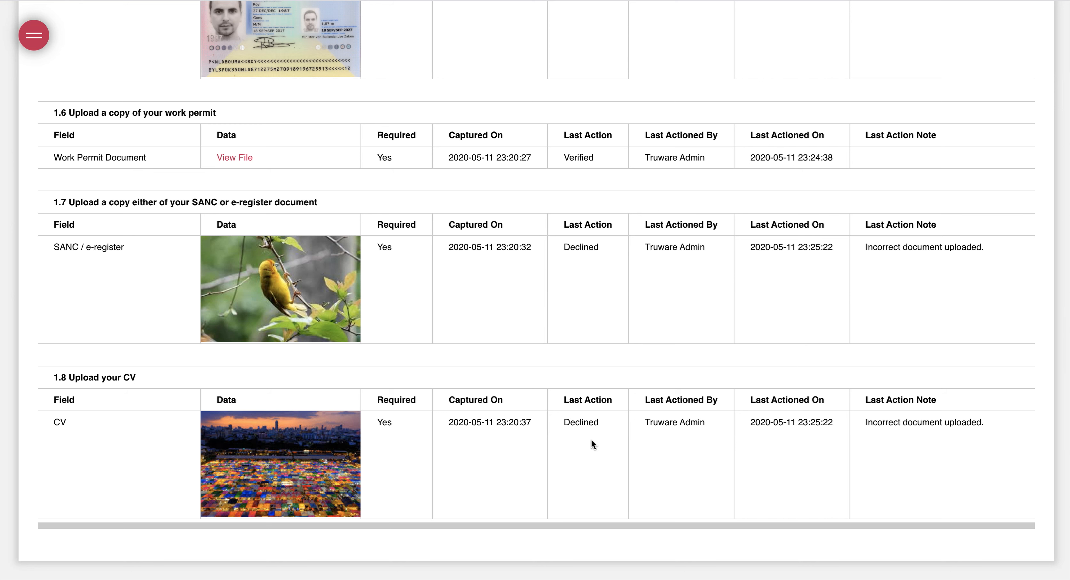
{"action": "left_click_drag", "start_coordinate": [646, 247], "coordinate": [977, 247]}
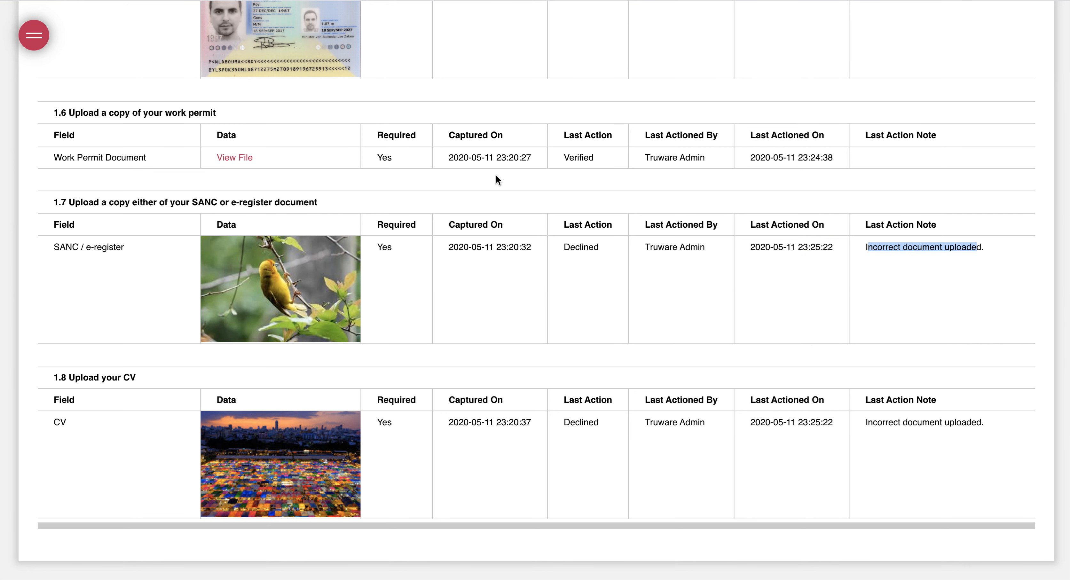
{"action": "scroll", "coordinate": [434, 152], "scroll_direction": "up", "scroll_amount": 1}
{"action": "scroll", "coordinate": [433, 151], "scroll_direction": "up", "scroll_amount": 20}
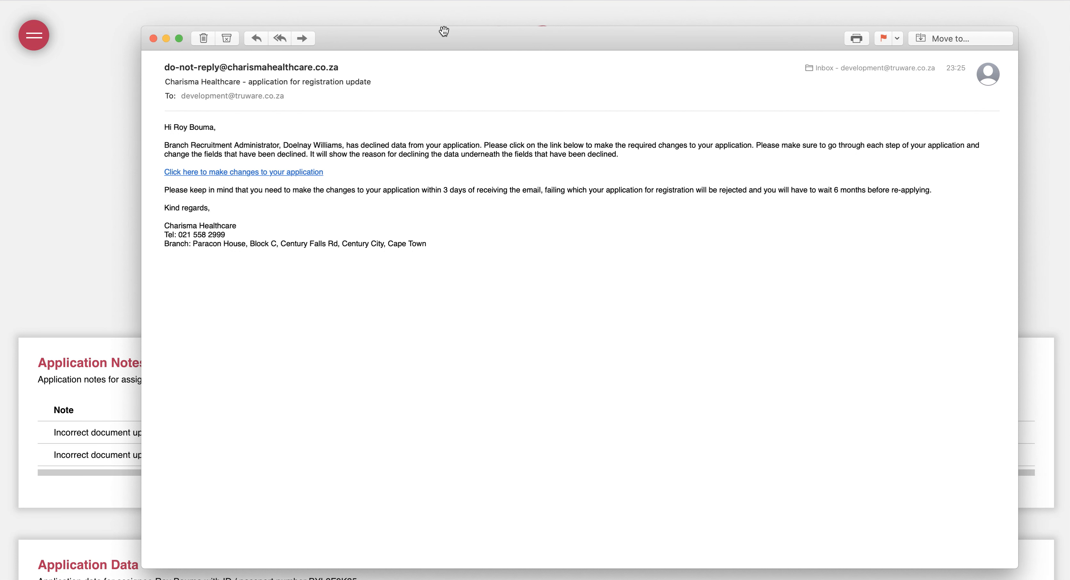
Read the Charisma Healthcare update email and follow its 'make changes to your application' link
{"action": "left_click_drag", "start_coordinate": [438, 40], "coordinate": [431, 41]}
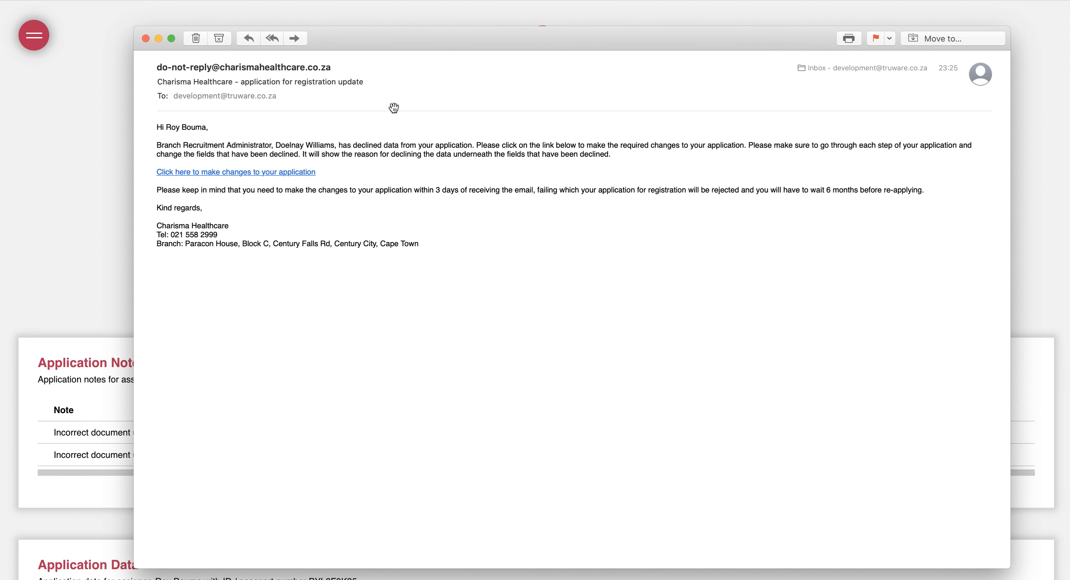
{"action": "triple_click", "coordinate": [450, 144]}
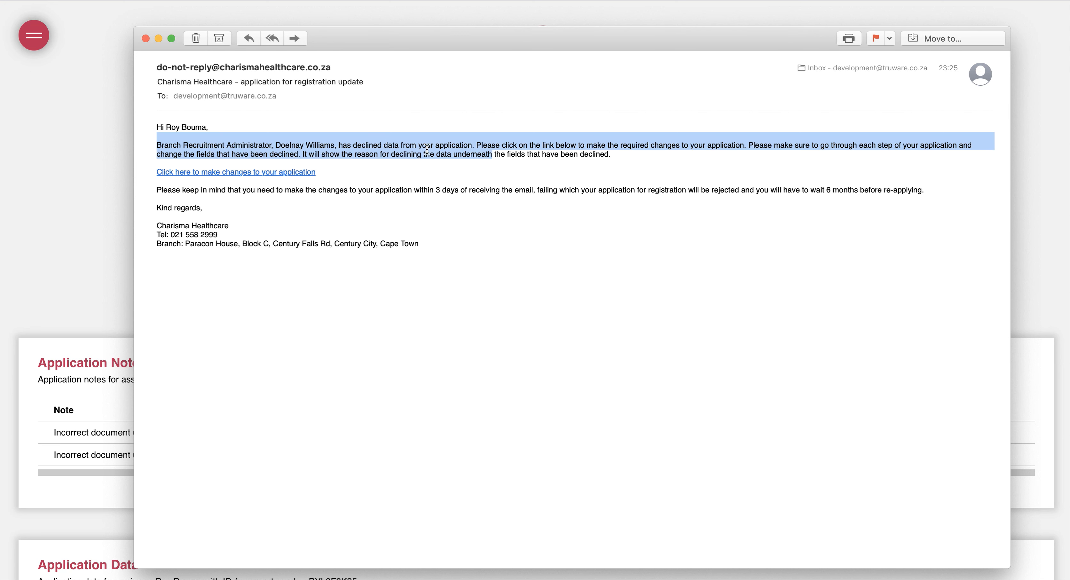
{"action": "left_click", "coordinate": [221, 185]}
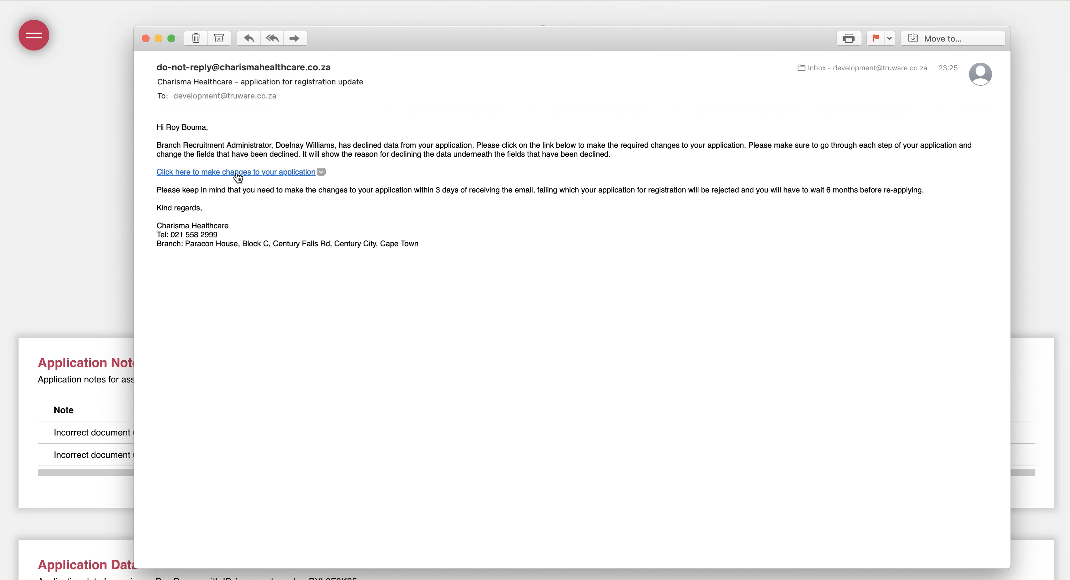
{"action": "left_click", "coordinate": [236, 172]}
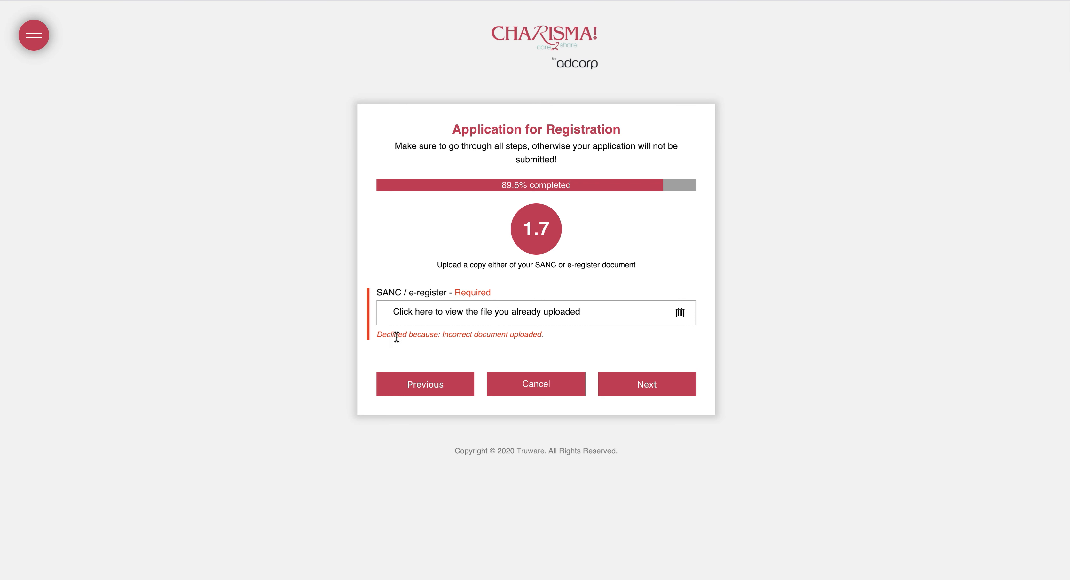
Replace the declined SANC document with download-10.jpg and continue to the next step
{"action": "left_click_drag", "start_coordinate": [378, 335], "coordinate": [544, 331]}
{"action": "left_click", "coordinate": [460, 337]}
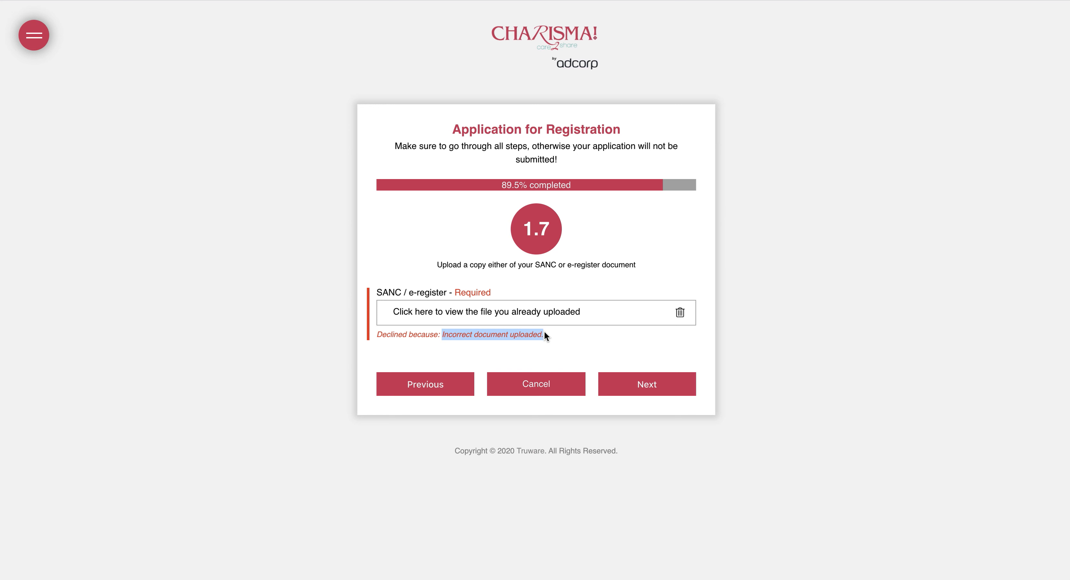
{"action": "left_click", "coordinate": [681, 314]}
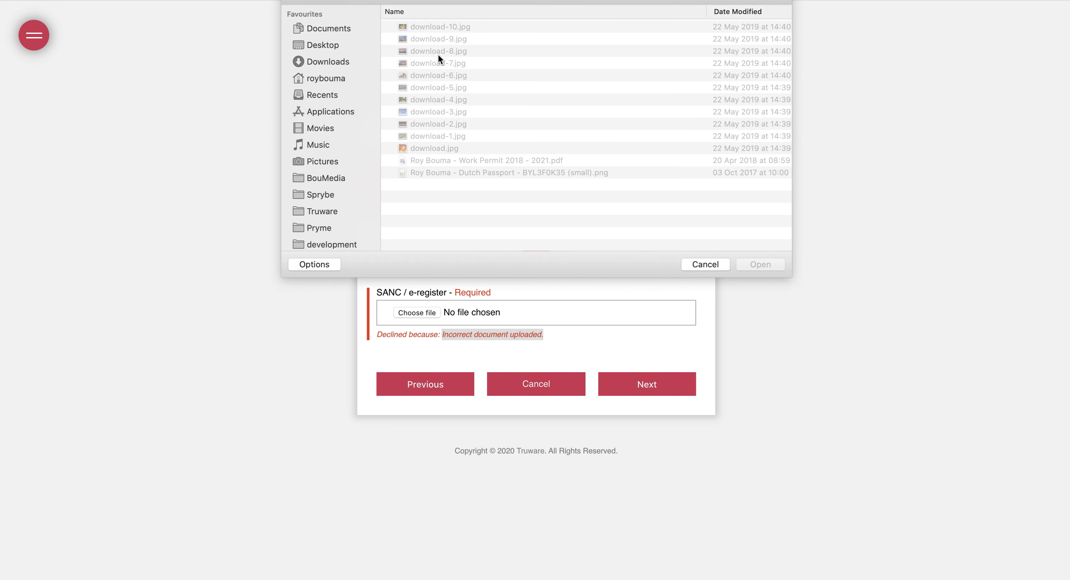
{"action": "left_click", "coordinate": [444, 26]}
{"action": "double_click", "coordinate": [443, 26]}
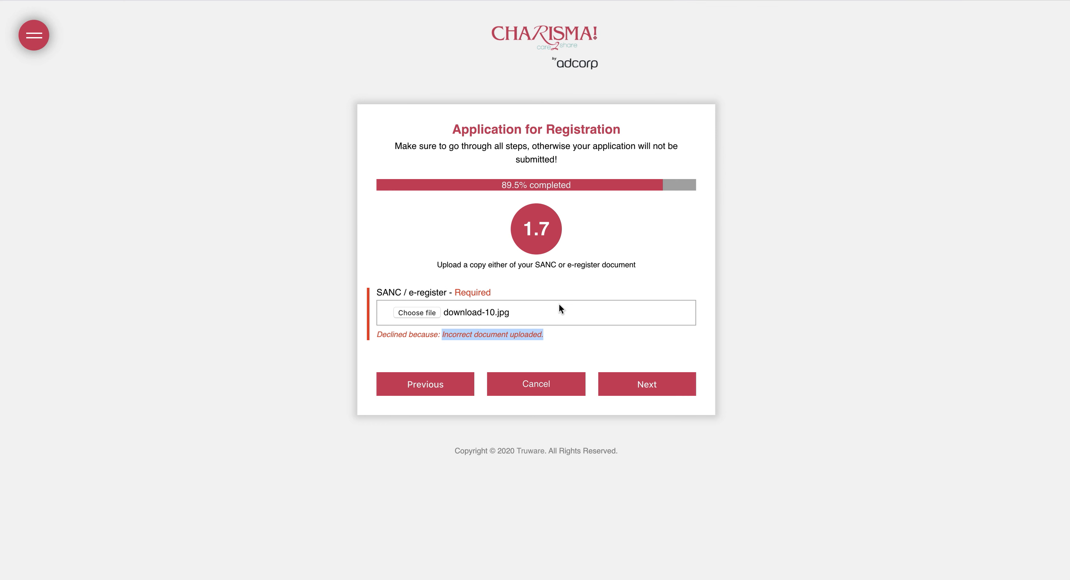
{"action": "left_click", "coordinate": [618, 379]}
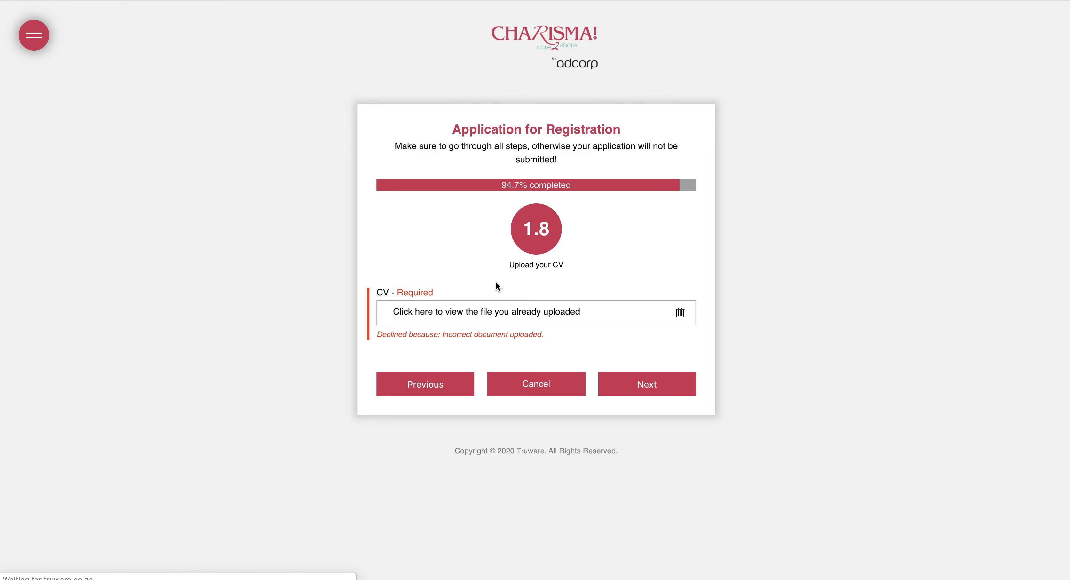
Replace the declined CV with download-9.jpg and submit it
{"action": "left_click_drag", "start_coordinate": [447, 335], "coordinate": [519, 334]}
{"action": "left_click", "coordinate": [680, 314]}
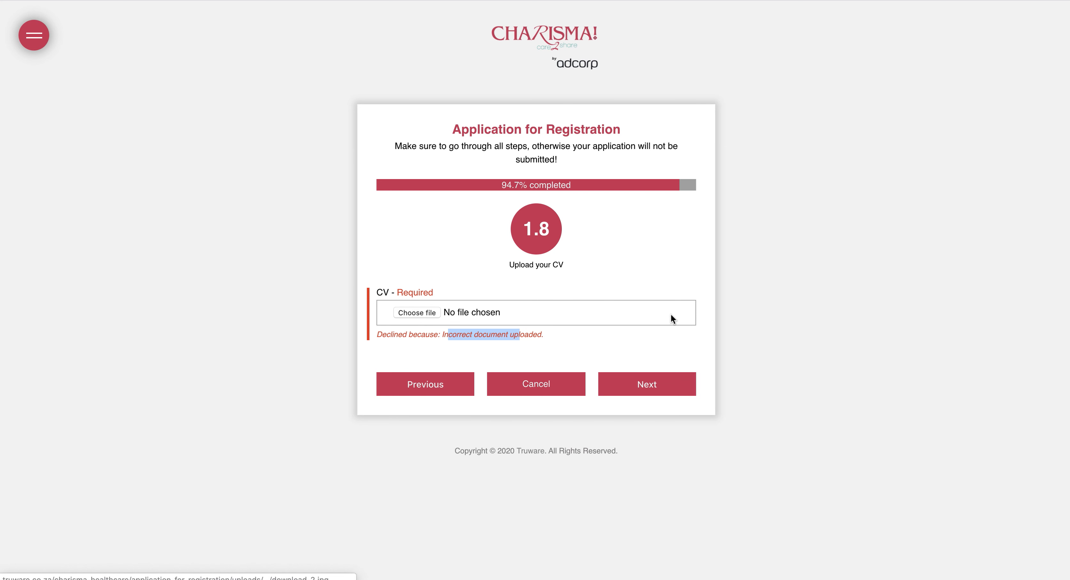
{"action": "left_click", "coordinate": [415, 316]}
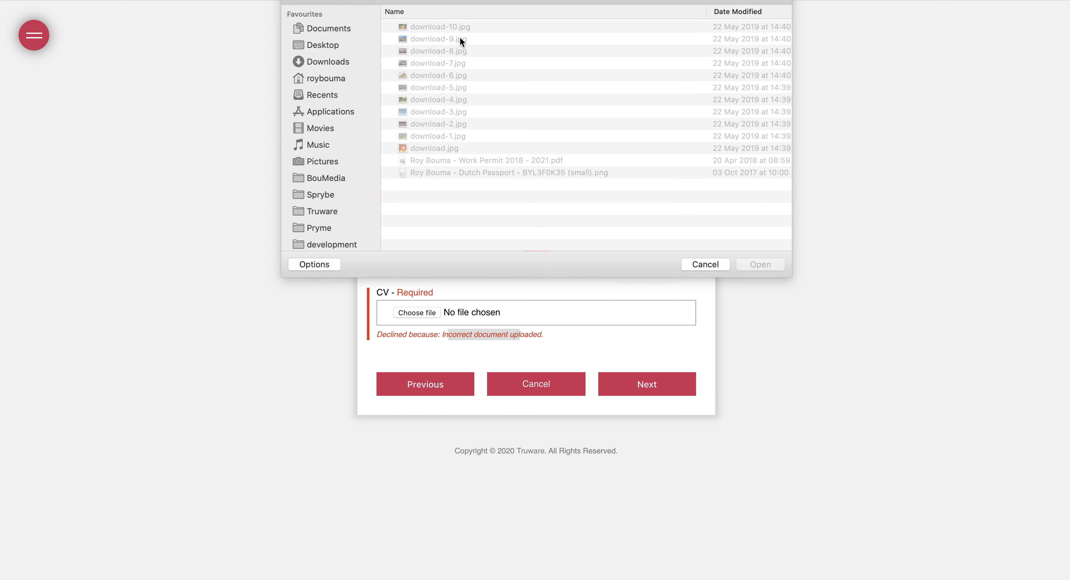
{"action": "left_click", "coordinate": [451, 39]}
{"action": "double_click", "coordinate": [450, 39]}
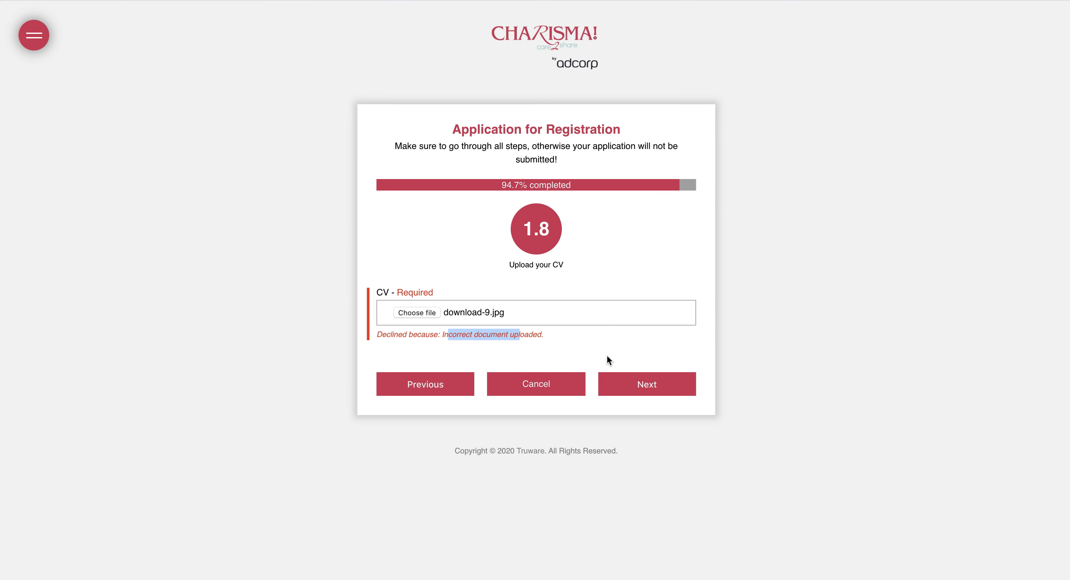
{"action": "left_click", "coordinate": [614, 383]}
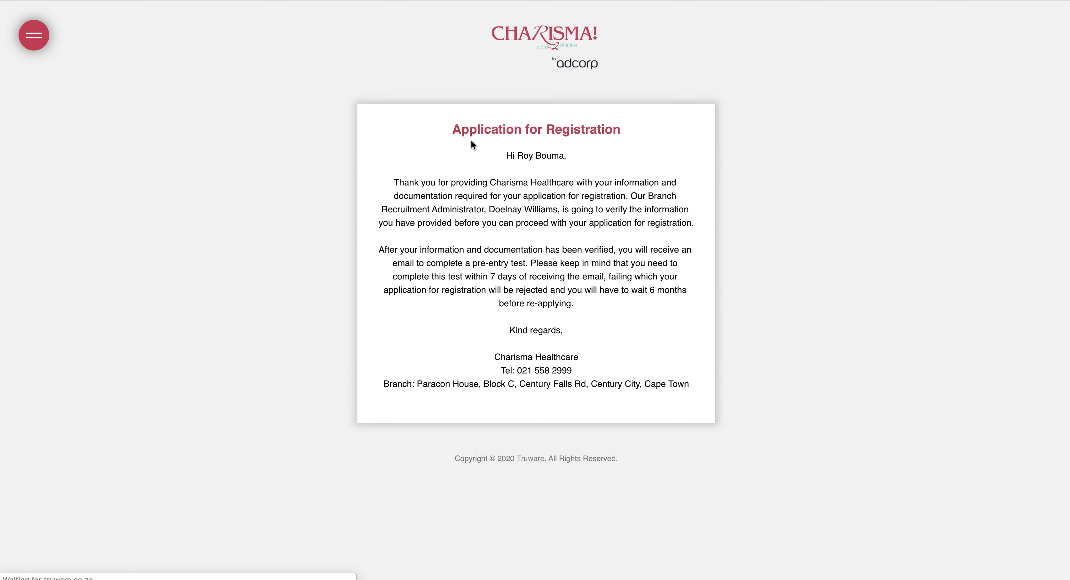
Open the application from the administrator's verify-data notification email link
{"action": "left_click_drag", "start_coordinate": [529, 156], "coordinate": [546, 358]}
{"action": "left_click", "coordinate": [367, 258]}
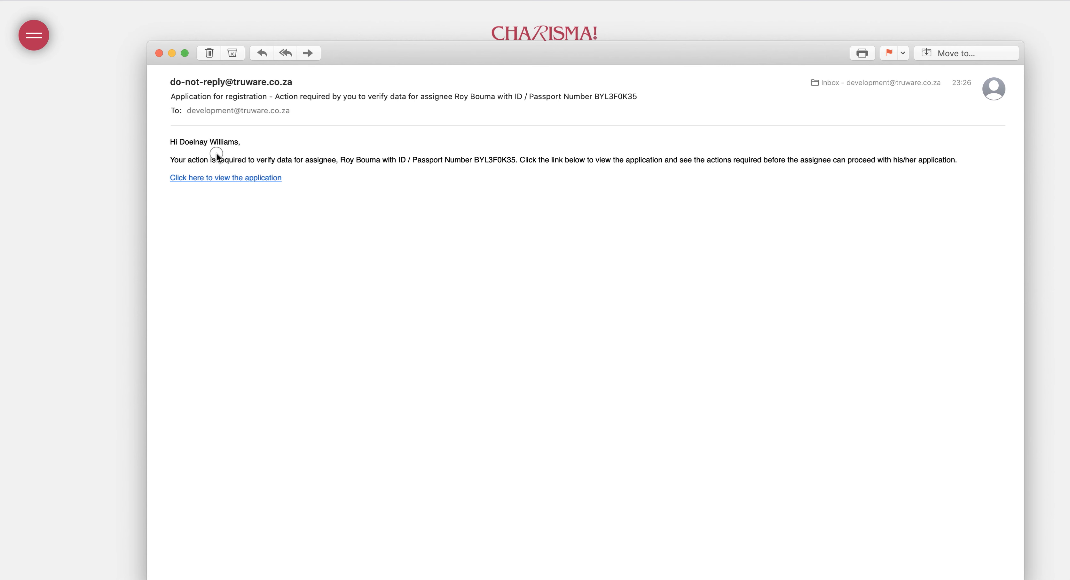
{"action": "left_click_drag", "start_coordinate": [281, 151], "coordinate": [287, 160]}
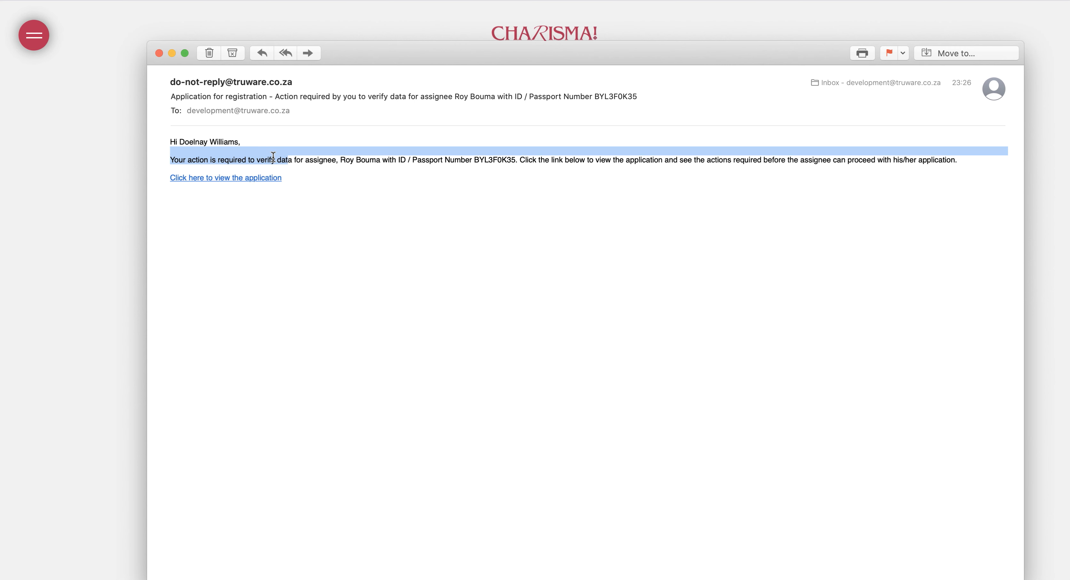
{"action": "left_click", "coordinate": [251, 179]}
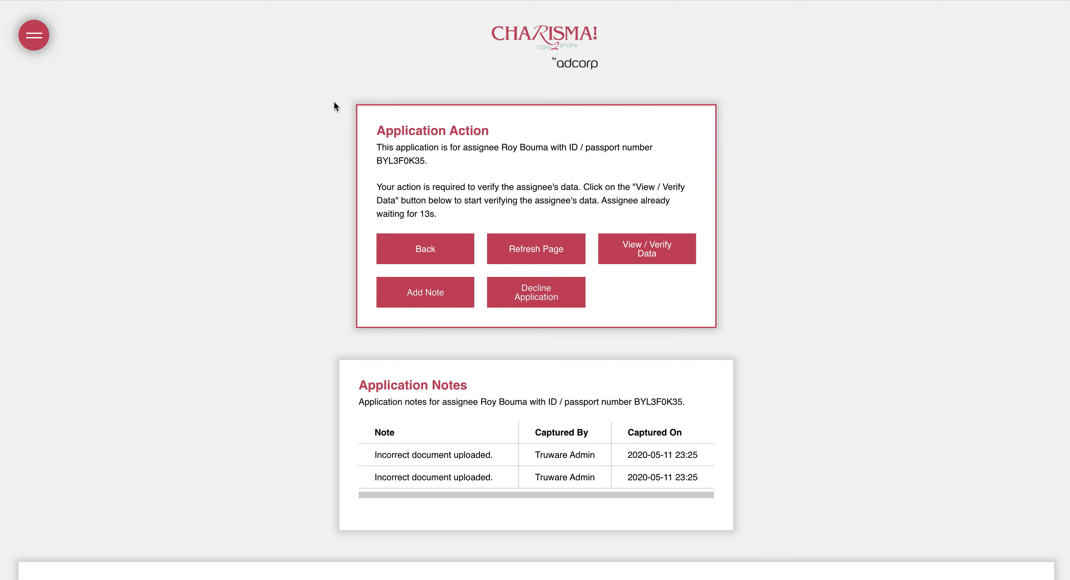
Mark the resubmitted SANC and CV entries as Verified and return to the action page
{"action": "left_click_drag", "start_coordinate": [402, 187], "coordinate": [558, 194]}
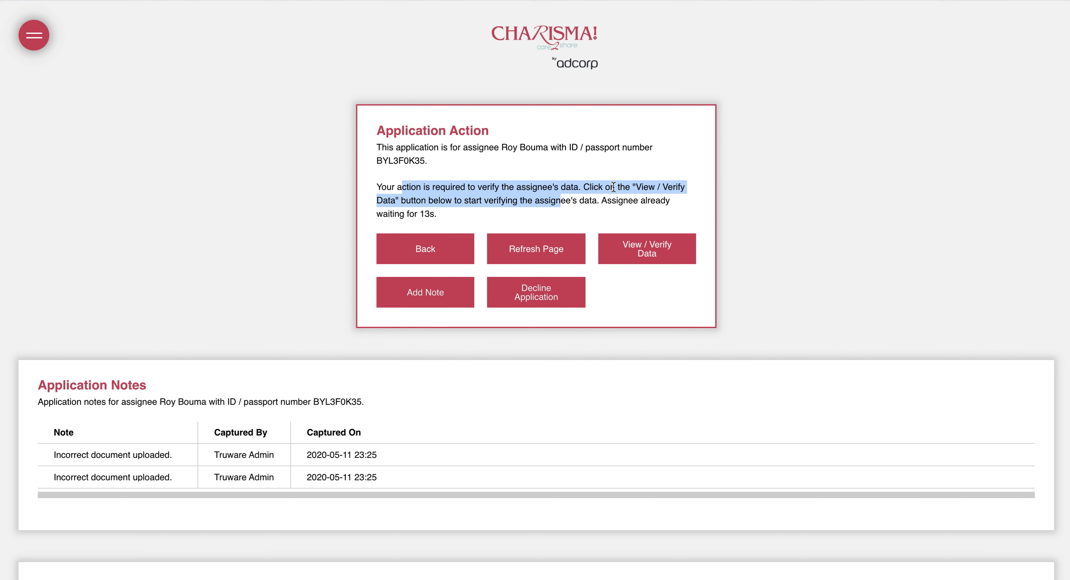
{"action": "left_click", "coordinate": [642, 250]}
{"action": "scroll", "coordinate": [207, 323], "scroll_direction": "down", "scroll_amount": 20}
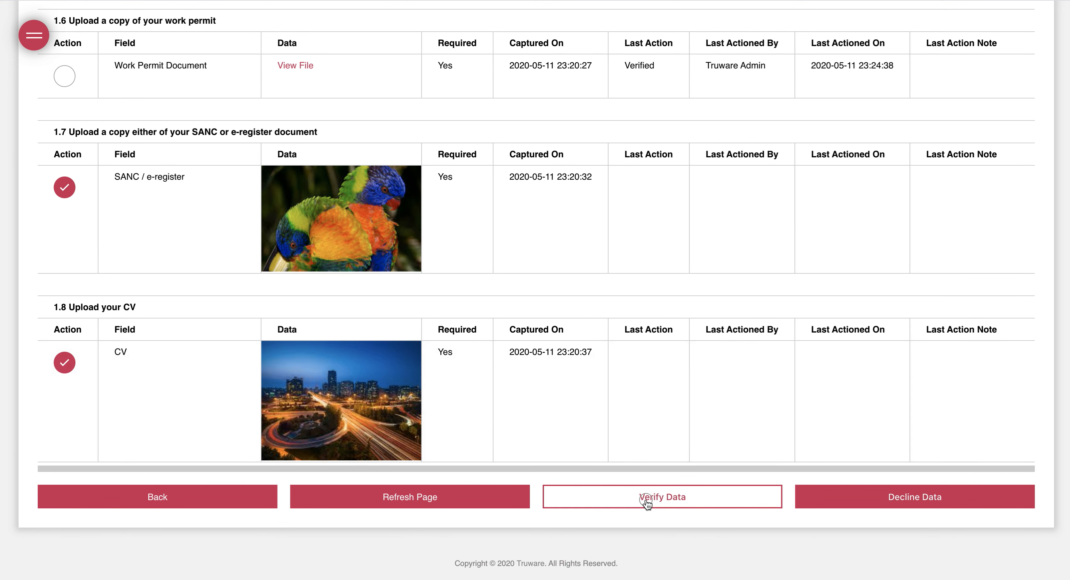
{"action": "left_click", "coordinate": [646, 503]}
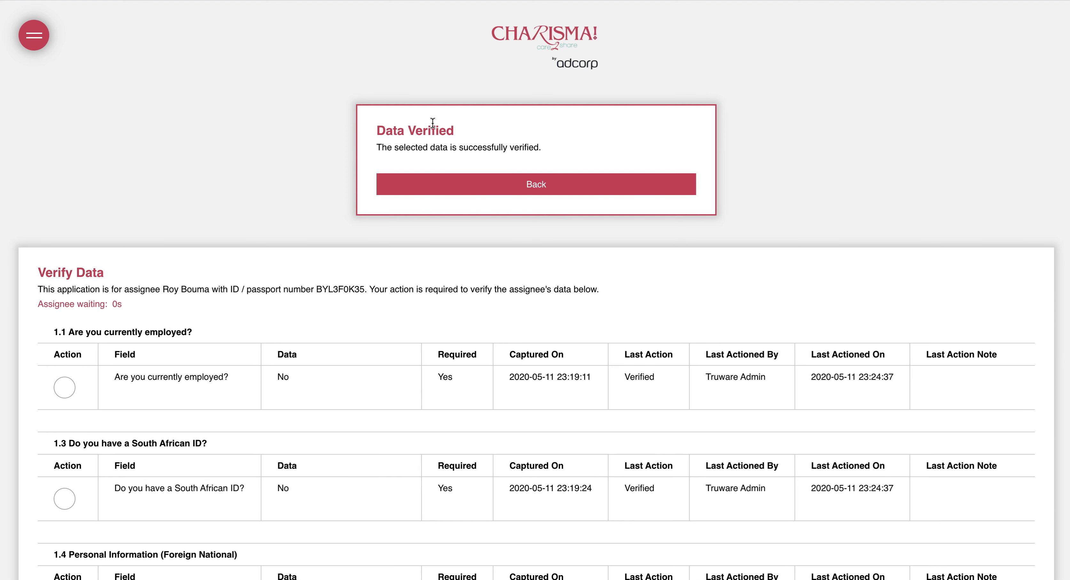
{"action": "left_click", "coordinate": [514, 192]}
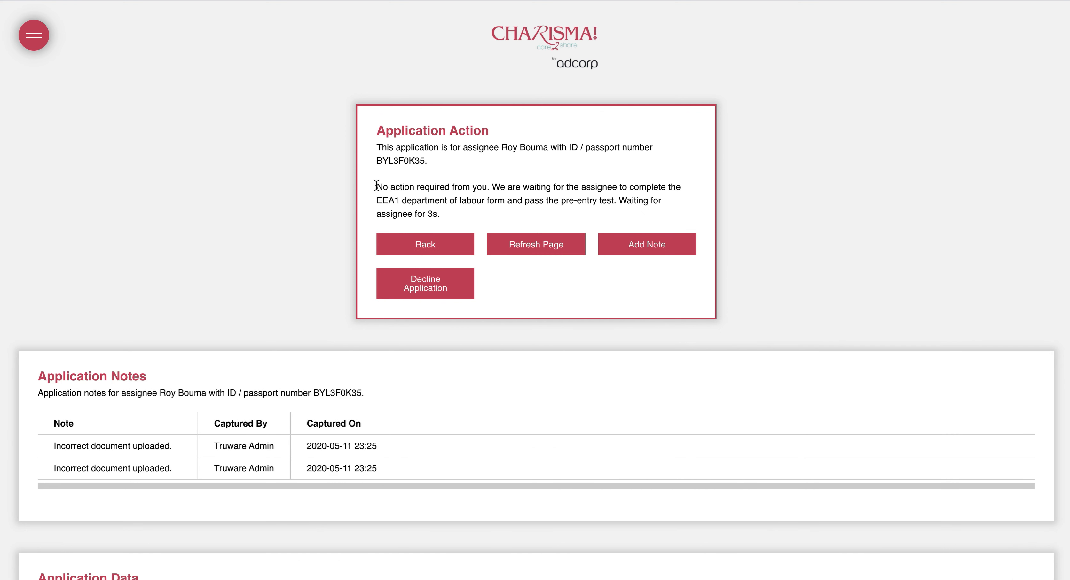
{"action": "left_click_drag", "start_coordinate": [377, 186], "coordinate": [608, 201]}
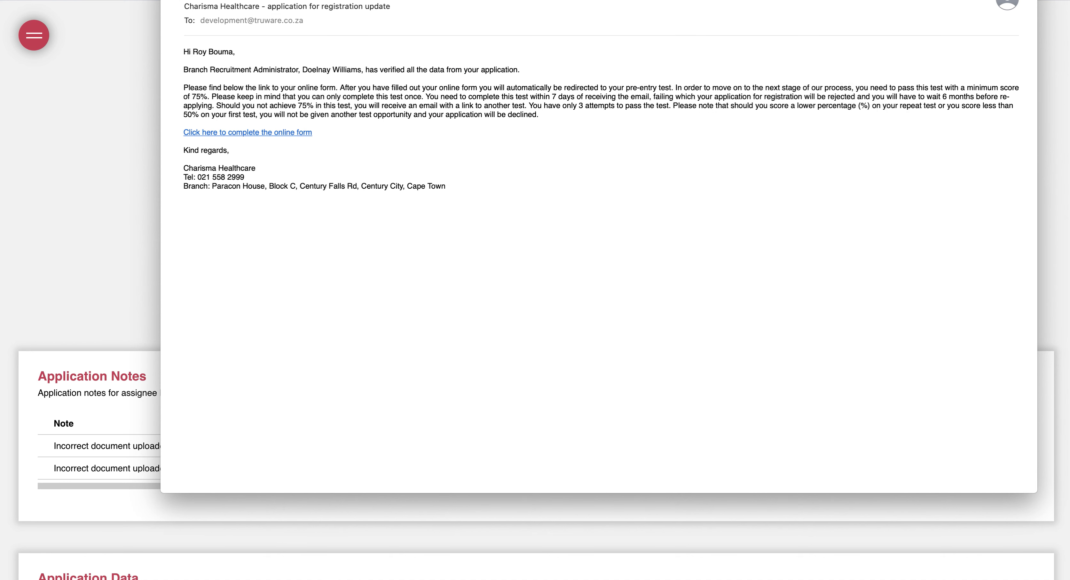
{"action": "left_click_drag", "start_coordinate": [428, 0], "coordinate": [398, 49]}
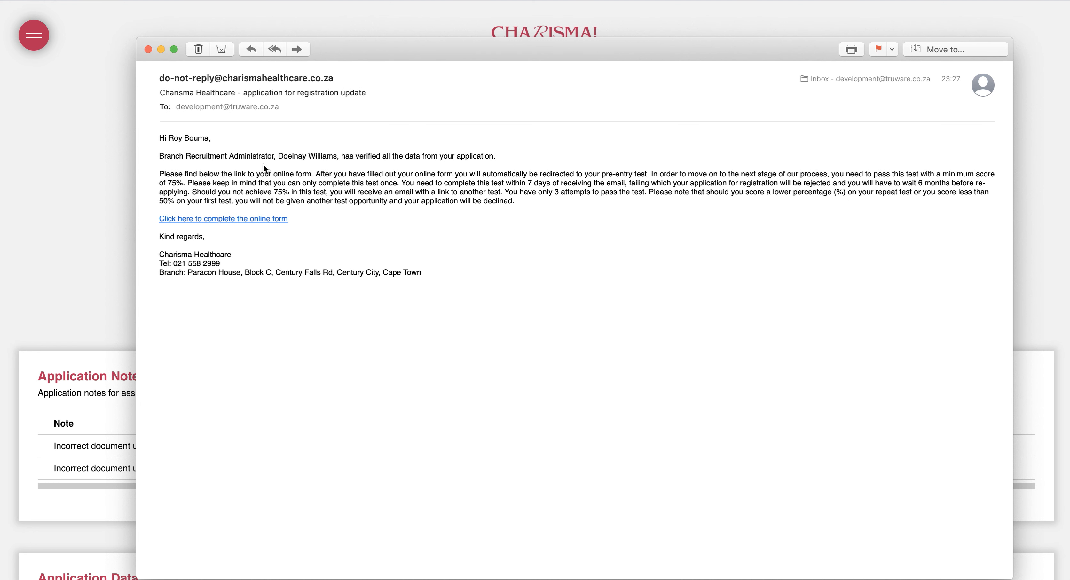
Follow the update email's 'complete the online form' link to load the EEA1 declaration
{"action": "left_click_drag", "start_coordinate": [192, 174], "coordinate": [355, 202]}
{"action": "left_click", "coordinate": [424, 183]}
{"action": "left_click", "coordinate": [230, 219]}
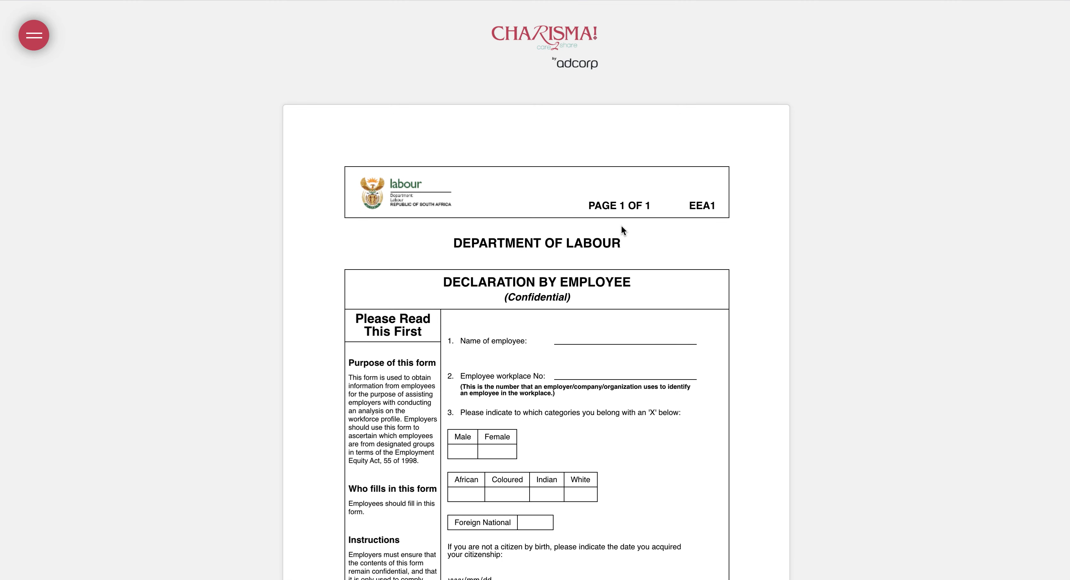
Fill the EEA1 form: autofilled name, workplace 1002, Male, White, Foreign National, date 2020/05/11
{"action": "scroll", "coordinate": [621, 224], "scroll_direction": "down", "scroll_amount": 5}
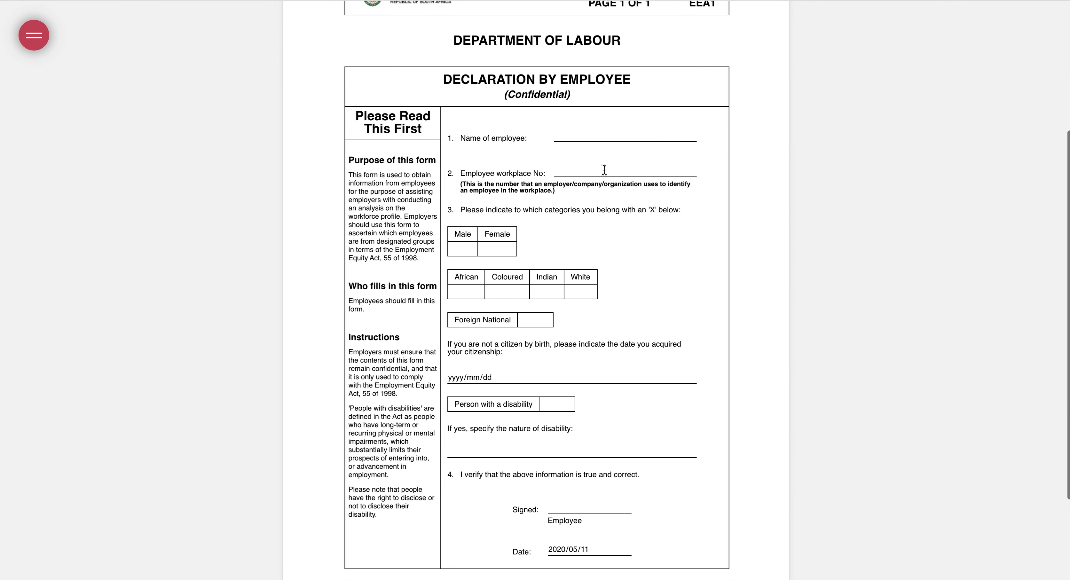
{"action": "left_click", "coordinate": [581, 137]}
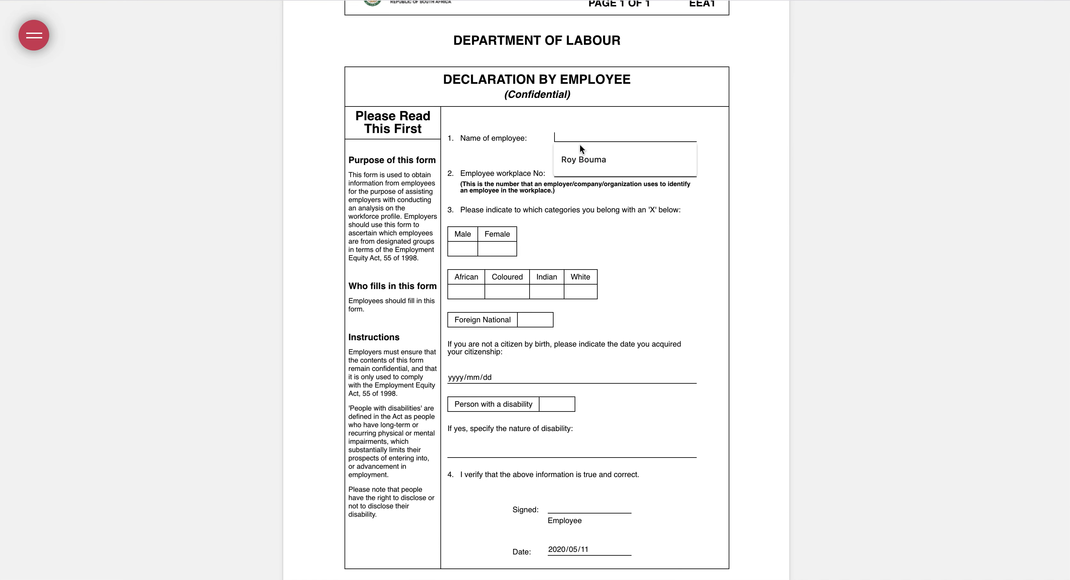
{"action": "left_click", "coordinate": [578, 158]}
{"action": "left_click", "coordinate": [575, 174]}
{"action": "left_click", "coordinate": [574, 193]}
{"action": "left_click", "coordinate": [460, 249]}
{"action": "scroll", "coordinate": [562, 296], "scroll_direction": "down", "scroll_amount": 1}
{"action": "scroll", "coordinate": [562, 296], "scroll_direction": "down", "scroll_amount": 1}
{"action": "left_click", "coordinate": [579, 191]}
{"action": "left_click", "coordinate": [533, 218]}
{"action": "left_click", "coordinate": [691, 276]}
{"action": "left_click", "coordinate": [578, 296]}
Draw and save a signature on the Signed line, then save the declaration form
{"action": "scroll", "coordinate": [578, 296], "scroll_direction": "down", "scroll_amount": 1}
{"action": "scroll", "coordinate": [577, 297], "scroll_direction": "down", "scroll_amount": 1}
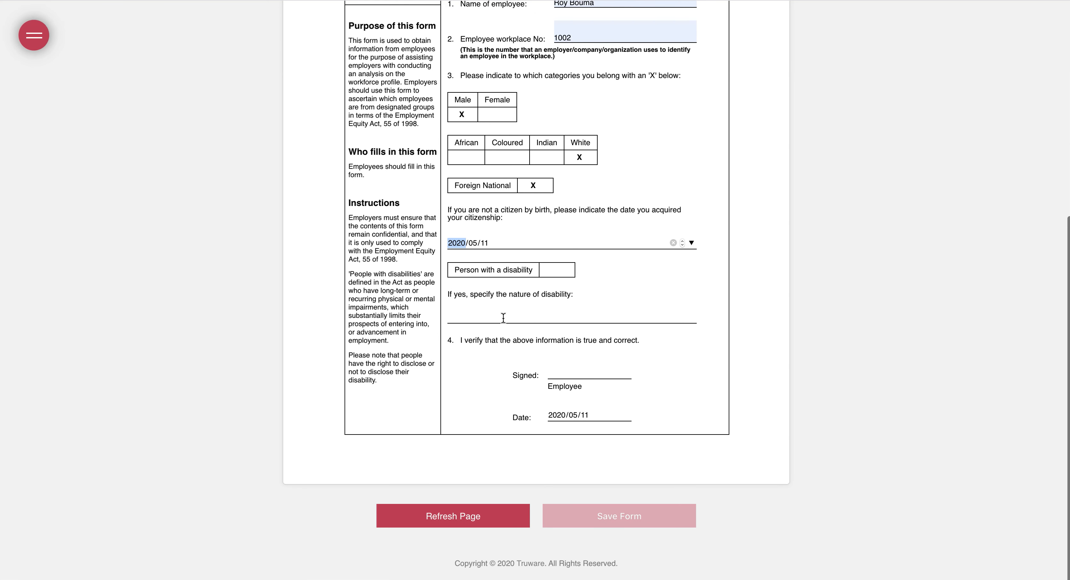
{"action": "left_click", "coordinate": [568, 368]}
{"action": "left_click_drag", "start_coordinate": [318, 321], "coordinate": [798, 260]}
{"action": "left_click", "coordinate": [539, 390]}
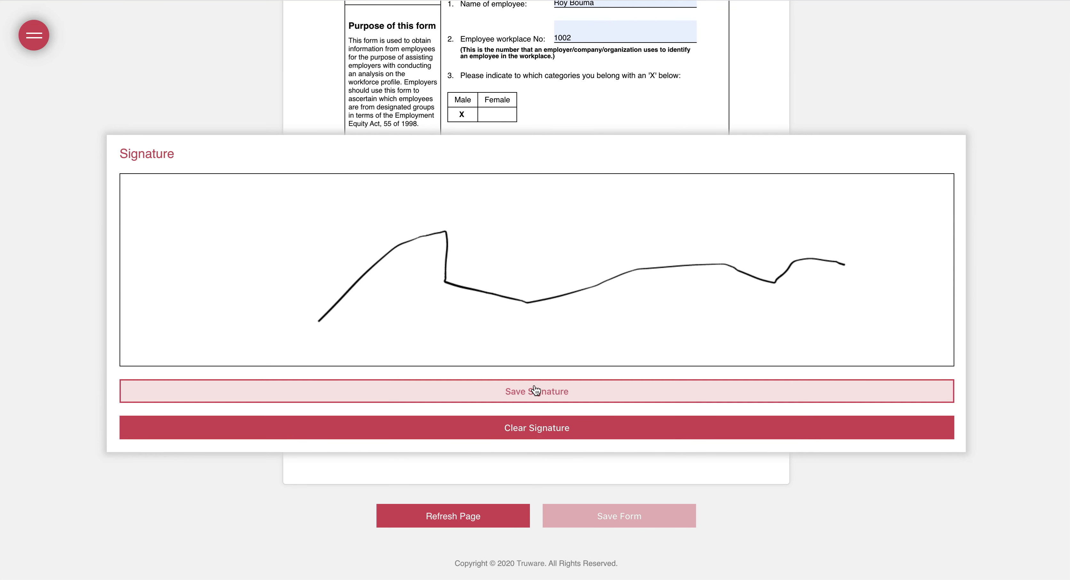
{"action": "left_click", "coordinate": [606, 519]}
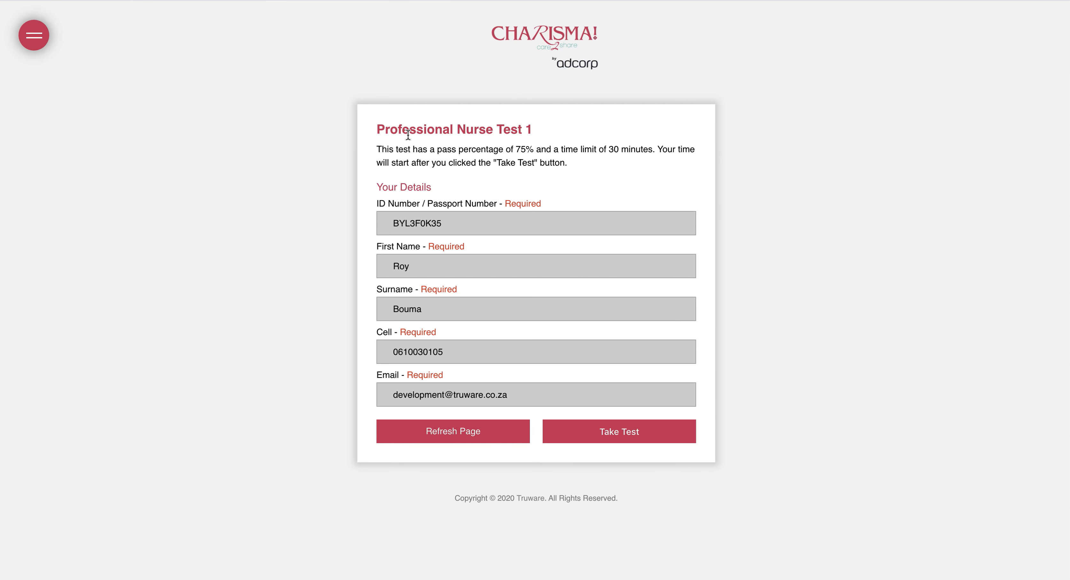
Review the Professional Nurse Test 1 title, its 75% pass mark and 30-minute time limit
{"action": "left_click_drag", "start_coordinate": [375, 129], "coordinate": [491, 130]}
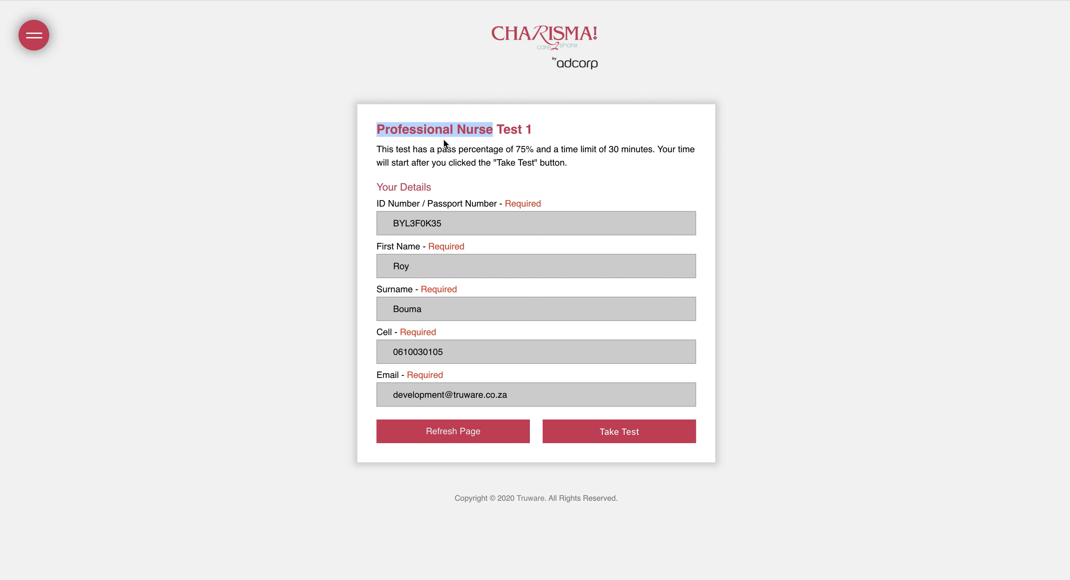
{"action": "left_click", "coordinate": [392, 143]}
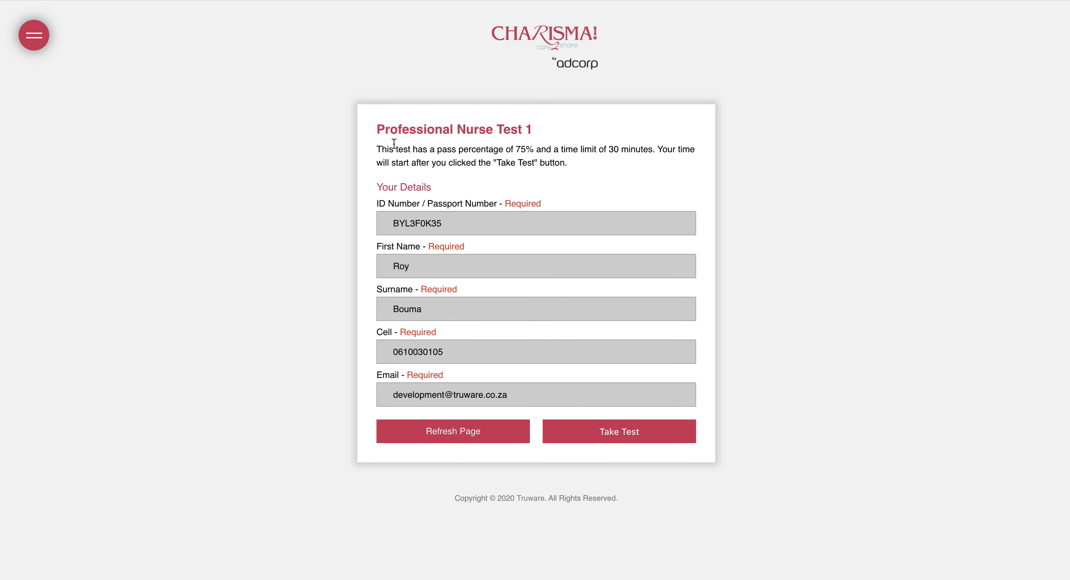
{"action": "left_click_drag", "start_coordinate": [376, 128], "coordinate": [542, 126]}
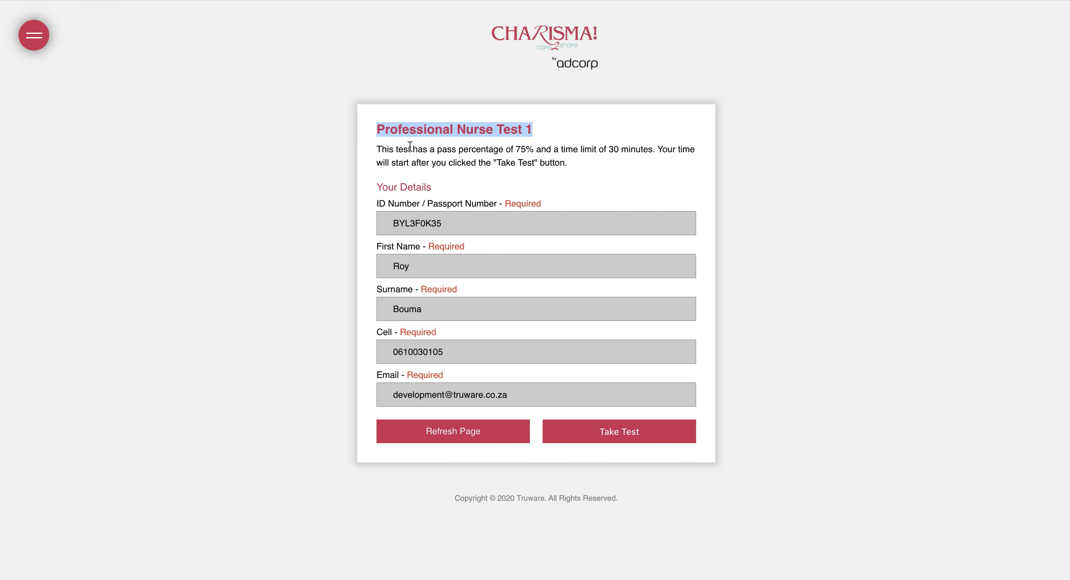
{"action": "left_click_drag", "start_coordinate": [511, 150], "coordinate": [543, 149]}
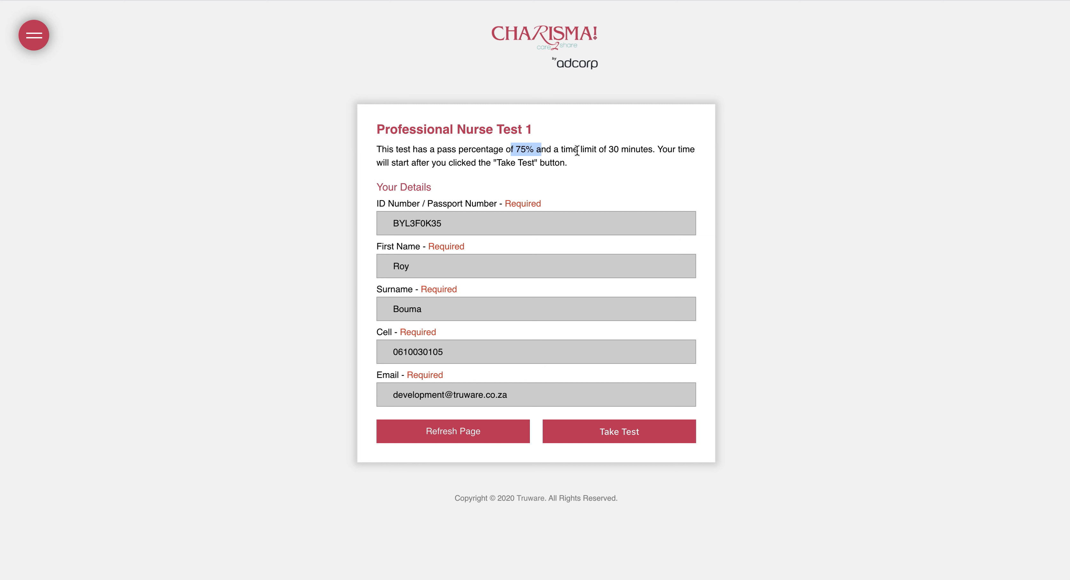
{"action": "left_click_drag", "start_coordinate": [597, 149], "coordinate": [655, 150]}
{"action": "left_click", "coordinate": [591, 157]}
Start the test, answer questions 1–30 and submit it
{"action": "left_click", "coordinate": [610, 432]}
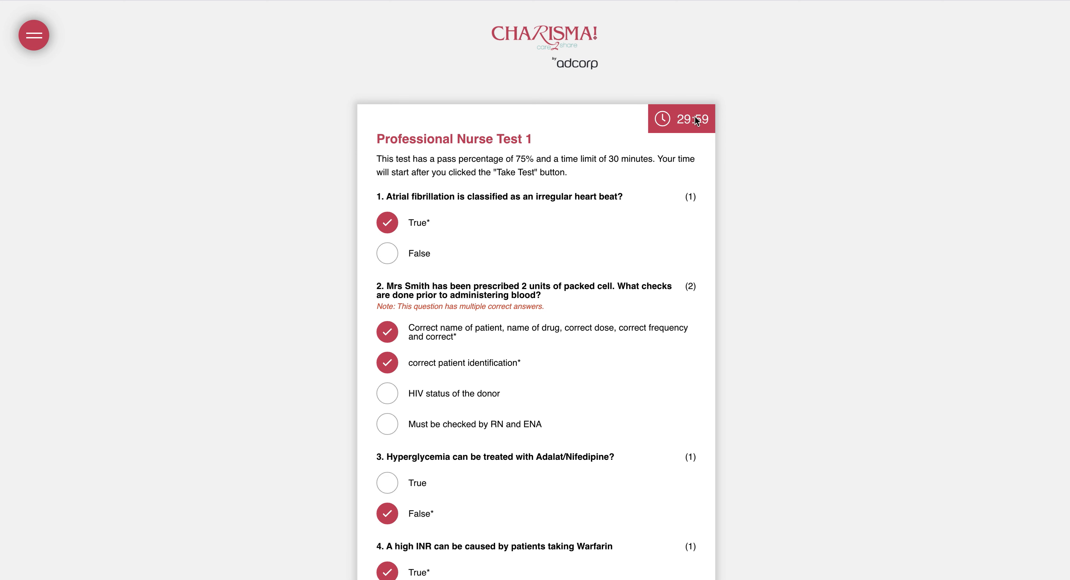
{"action": "scroll", "coordinate": [487, 135], "scroll_direction": "down", "scroll_amount": 3}
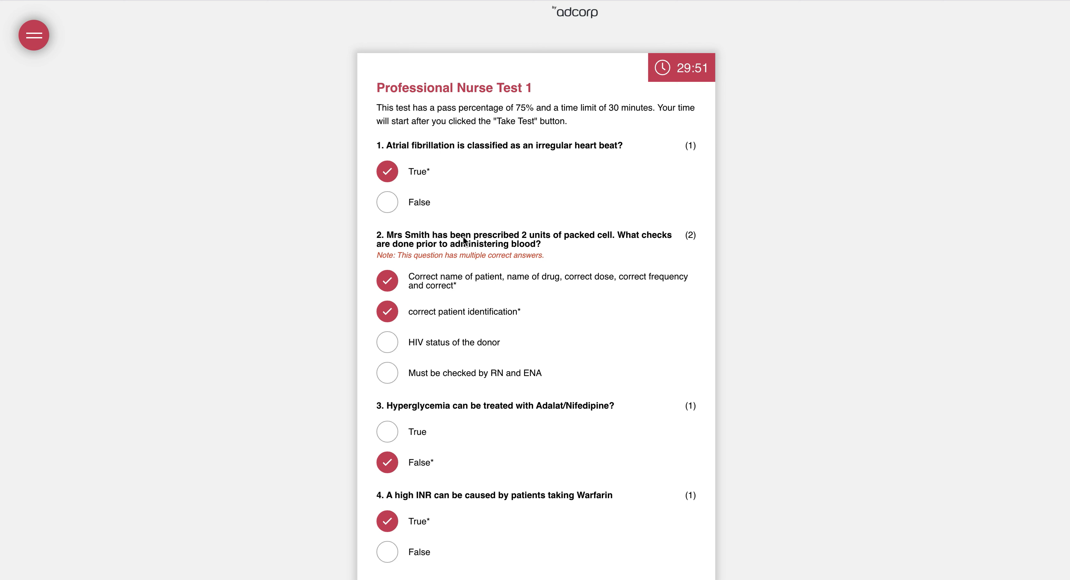
{"action": "scroll", "coordinate": [479, 208], "scroll_direction": "down", "scroll_amount": 5}
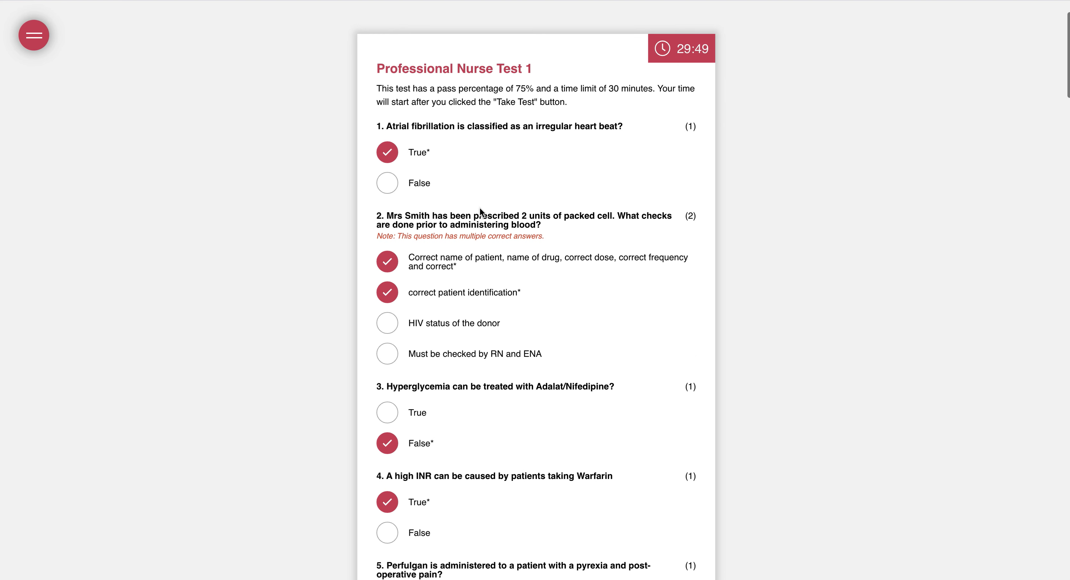
{"action": "scroll", "coordinate": [480, 208], "scroll_direction": "down", "scroll_amount": 20}
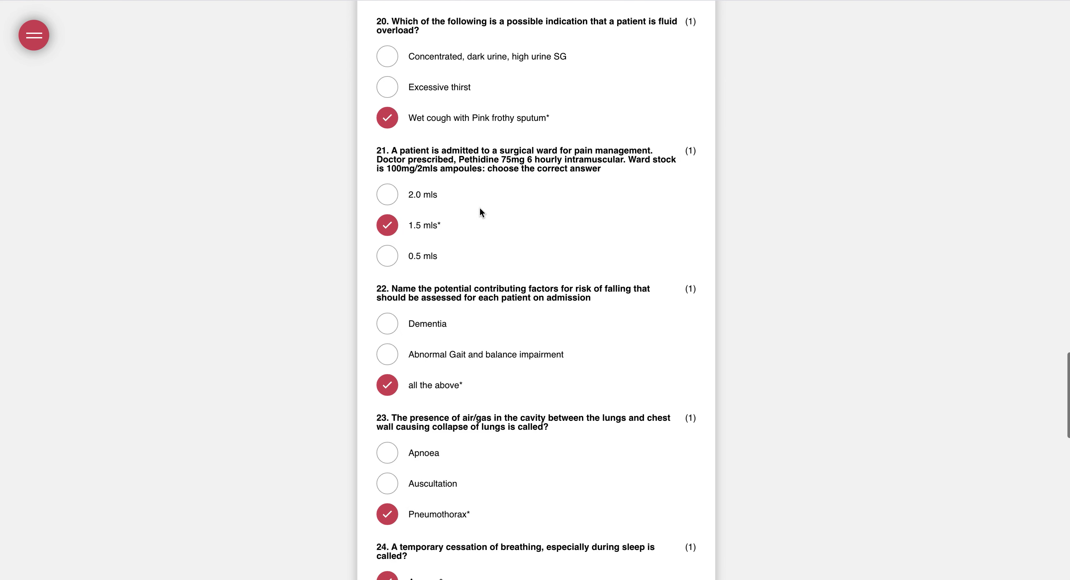
{"action": "left_click", "coordinate": [531, 480]}
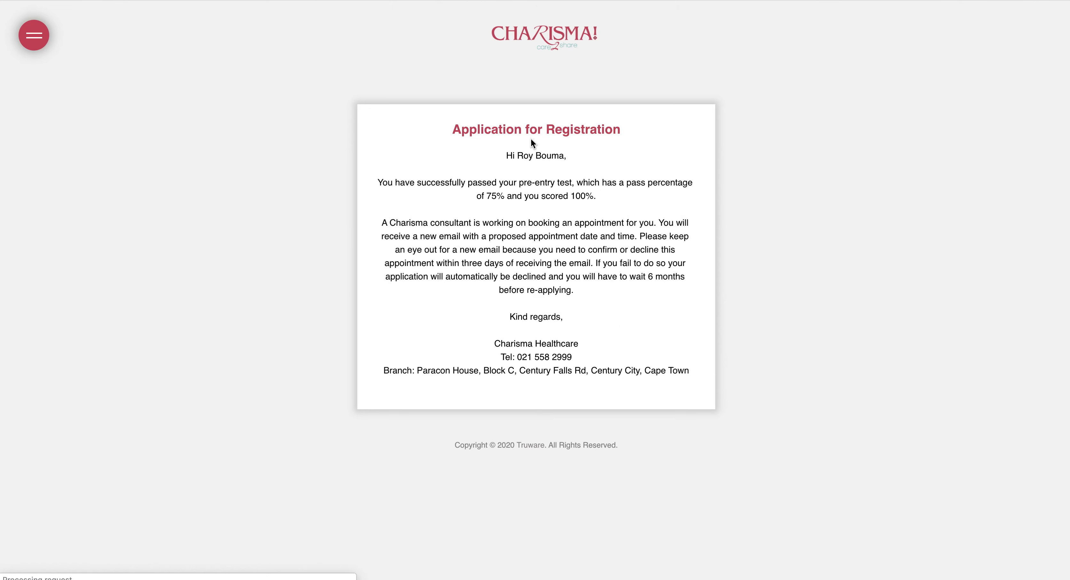
Highlight the 100% score text on the Application for Registration result page
{"action": "left_click_drag", "start_coordinate": [541, 196], "coordinate": [599, 200]}
{"action": "left_click", "coordinate": [573, 250]}
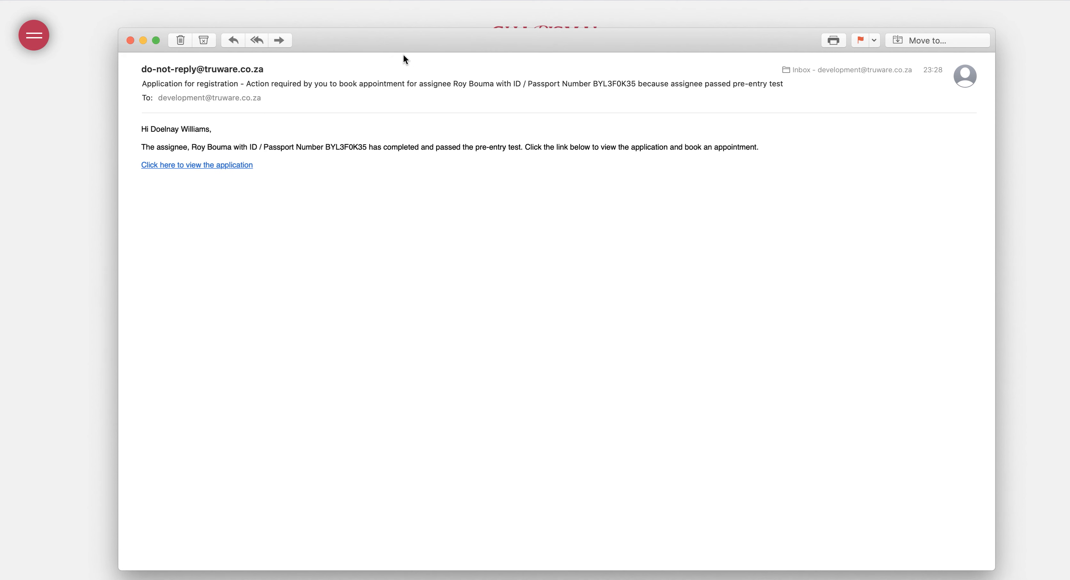
Read the pre-entry test email and follow its link to view the application
{"action": "left_click_drag", "start_coordinate": [171, 148], "coordinate": [508, 148]}
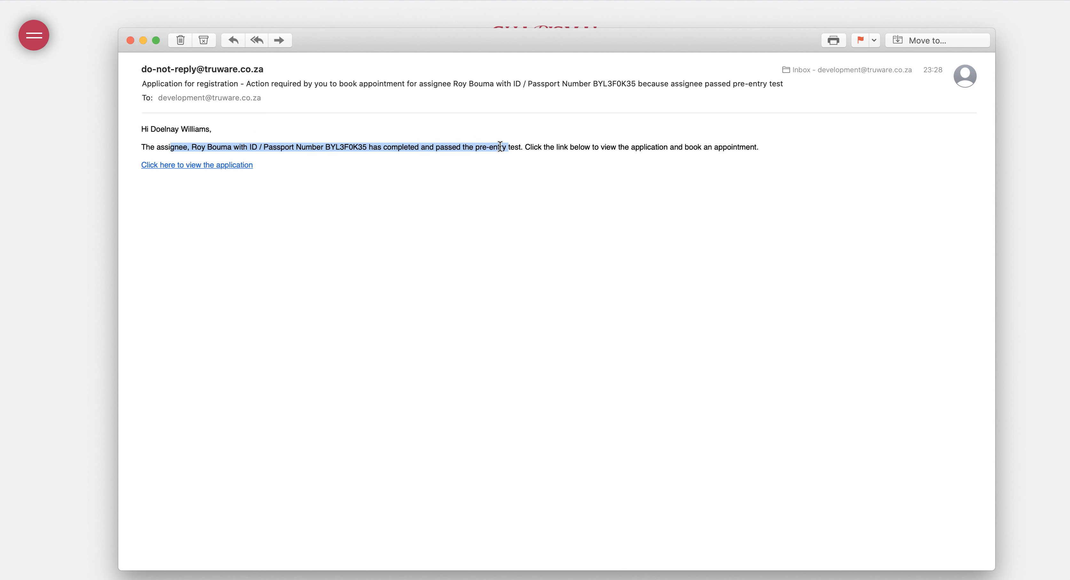
{"action": "left_click_drag", "start_coordinate": [534, 147], "coordinate": [777, 152]}
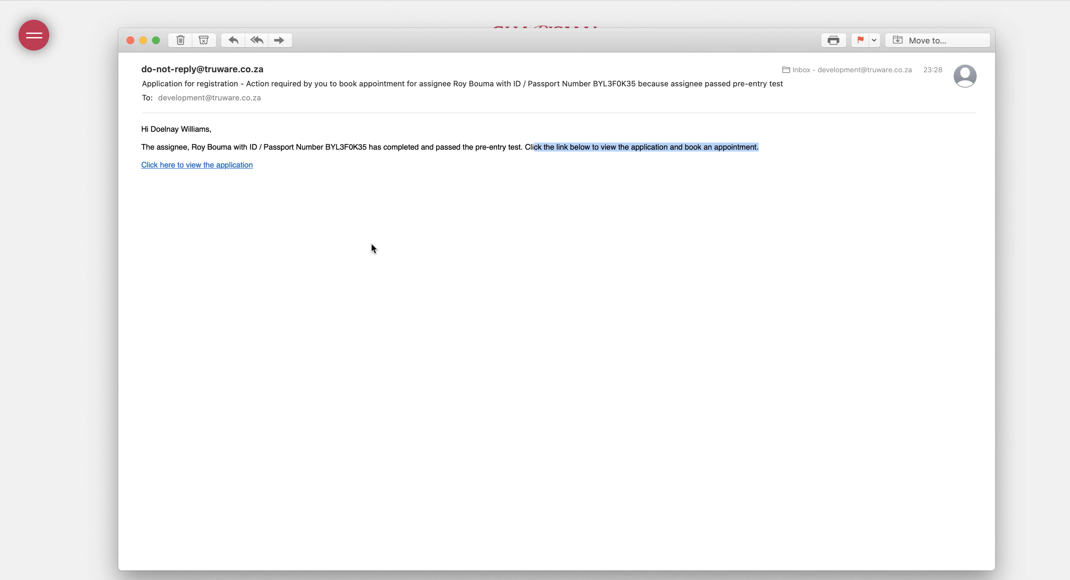
{"action": "left_click", "coordinate": [219, 165]}
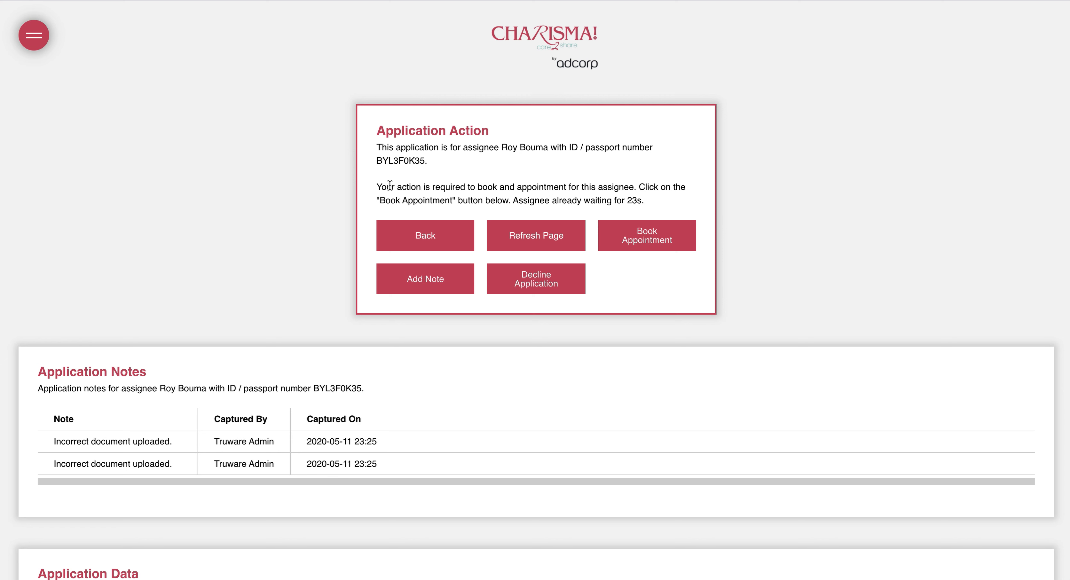
Note the action-required message, scroll the application data and open the EEA1 form in a new window
{"action": "left_click_drag", "start_coordinate": [392, 187], "coordinate": [553, 198]}
{"action": "scroll", "coordinate": [218, 279], "scroll_direction": "down", "scroll_amount": 5}
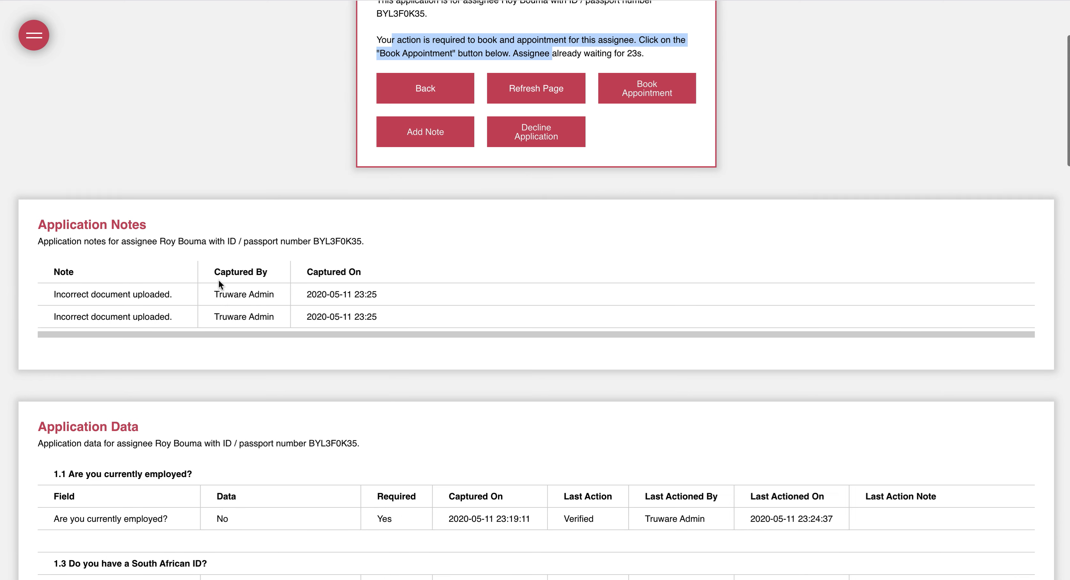
{"action": "scroll", "coordinate": [218, 279], "scroll_direction": "up", "scroll_amount": 2}
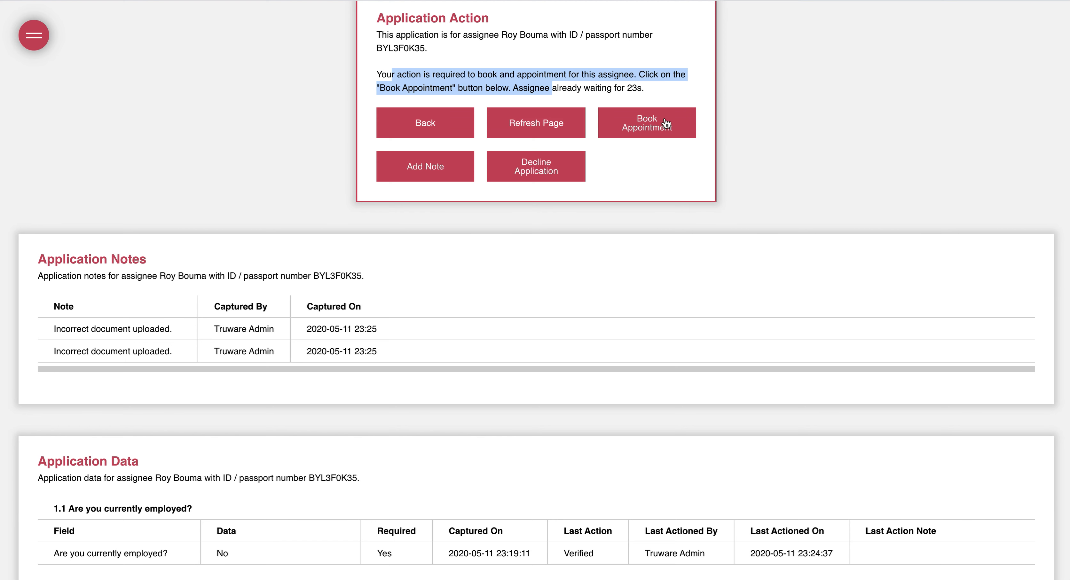
{"action": "scroll", "coordinate": [141, 188], "scroll_direction": "down", "scroll_amount": 1}
{"action": "scroll", "coordinate": [142, 188], "scroll_direction": "down", "scroll_amount": 15}
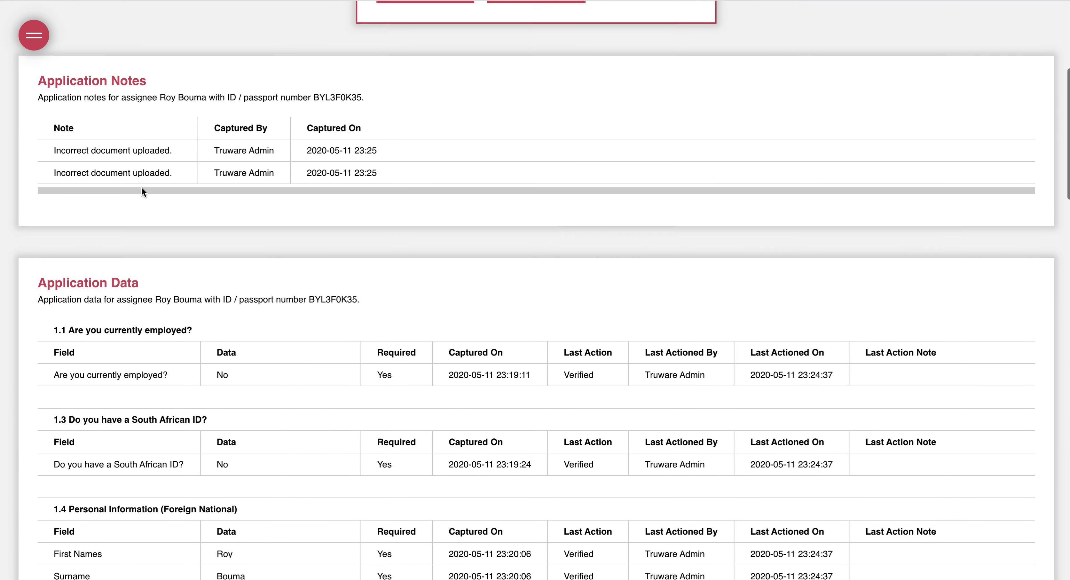
{"action": "scroll", "coordinate": [142, 187], "scroll_direction": "down", "scroll_amount": 20}
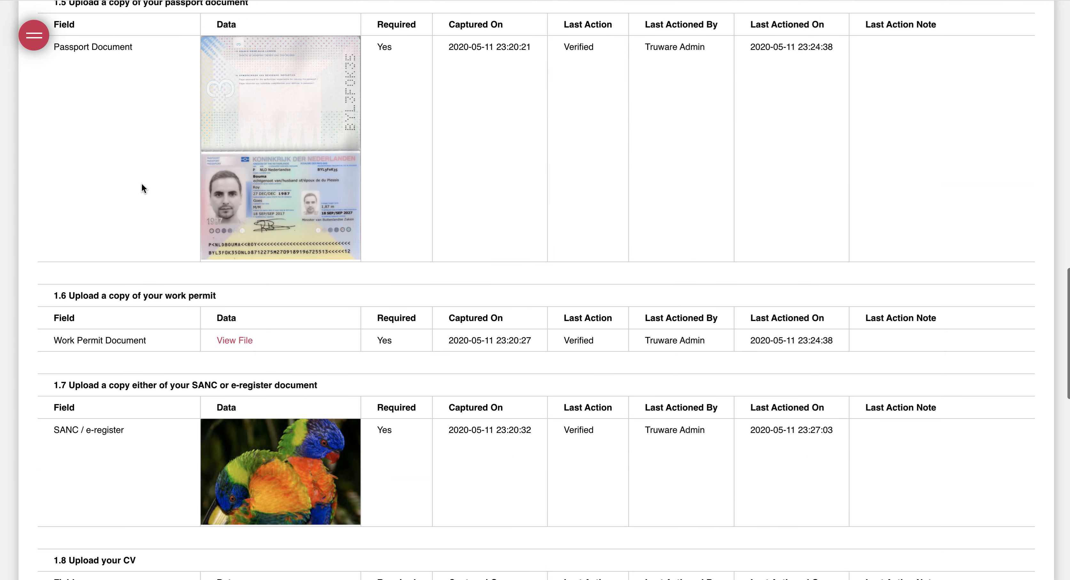
{"action": "scroll", "coordinate": [141, 187], "scroll_direction": "down", "scroll_amount": 1}
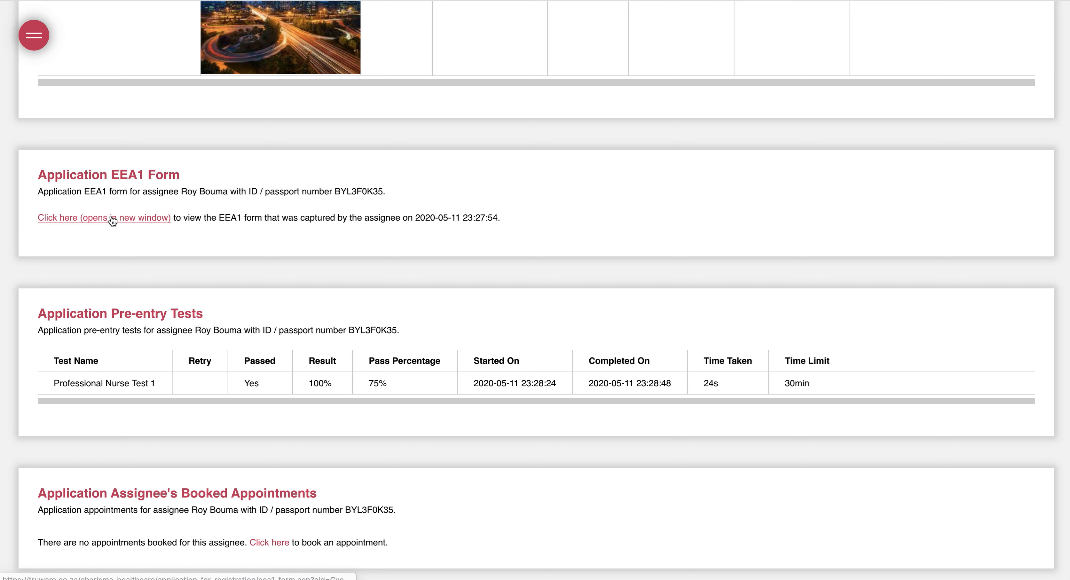
{"action": "left_click", "coordinate": [121, 216]}
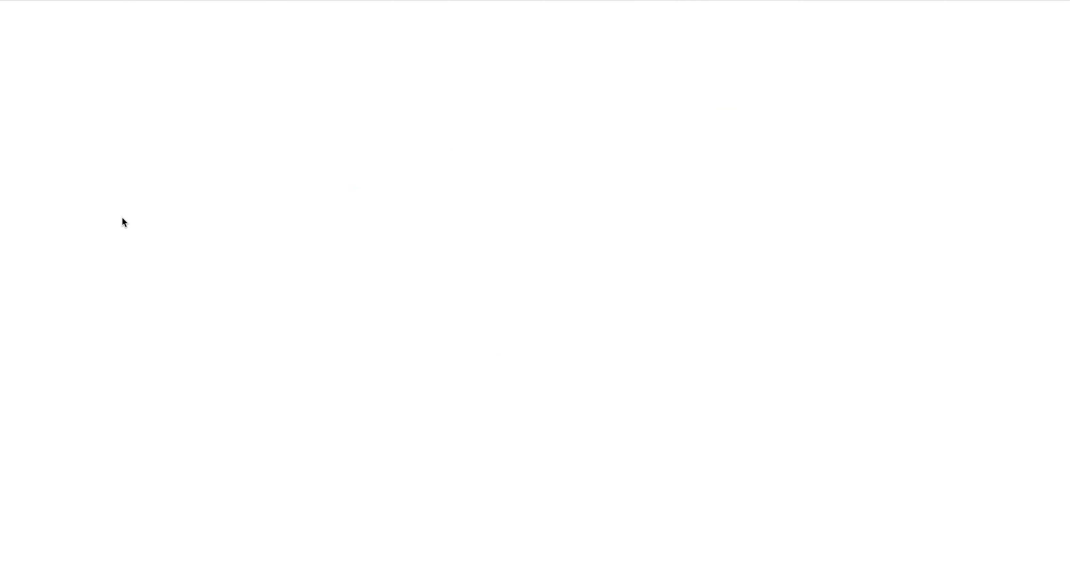
Check the EEA1 form's answers and signature, close it and return to the application page
{"action": "scroll", "coordinate": [562, 271], "scroll_direction": "down", "scroll_amount": 2}
{"action": "scroll", "coordinate": [561, 271], "scroll_direction": "up", "scroll_amount": 2}
{"action": "scroll", "coordinate": [565, 246], "scroll_direction": "down", "scroll_amount": 5}
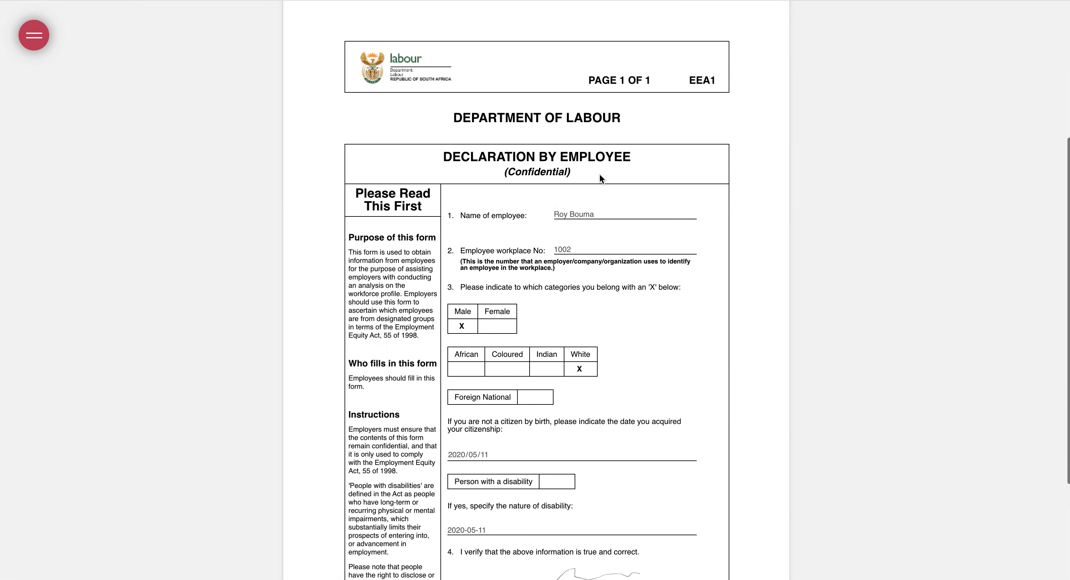
{"action": "scroll", "coordinate": [519, 494], "scroll_direction": "down", "scroll_amount": 4}
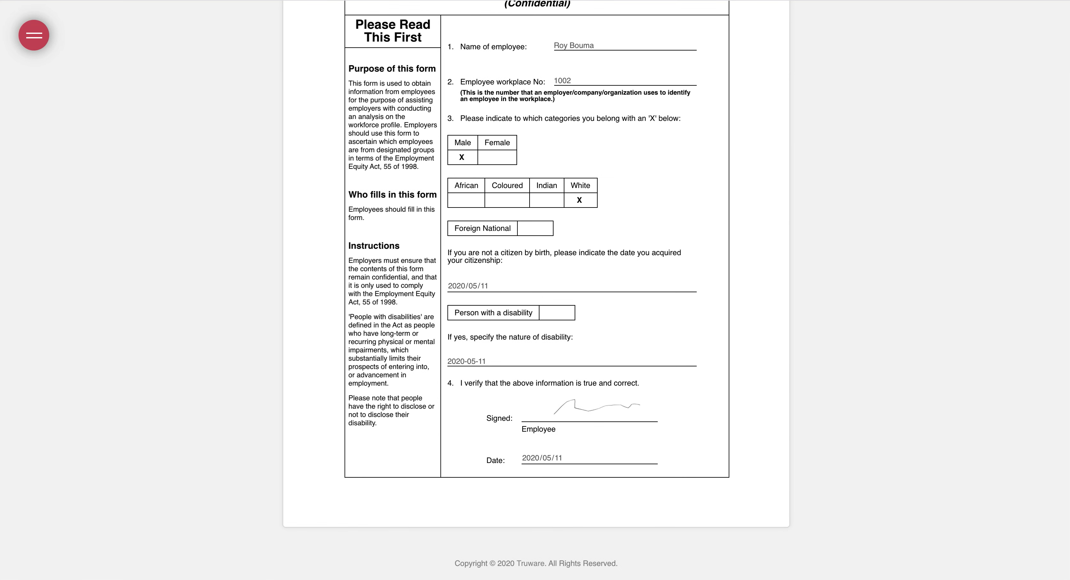
{"action": "key", "text": "super+w"}
{"action": "scroll", "coordinate": [280, 246], "scroll_direction": "down", "scroll_amount": 1}
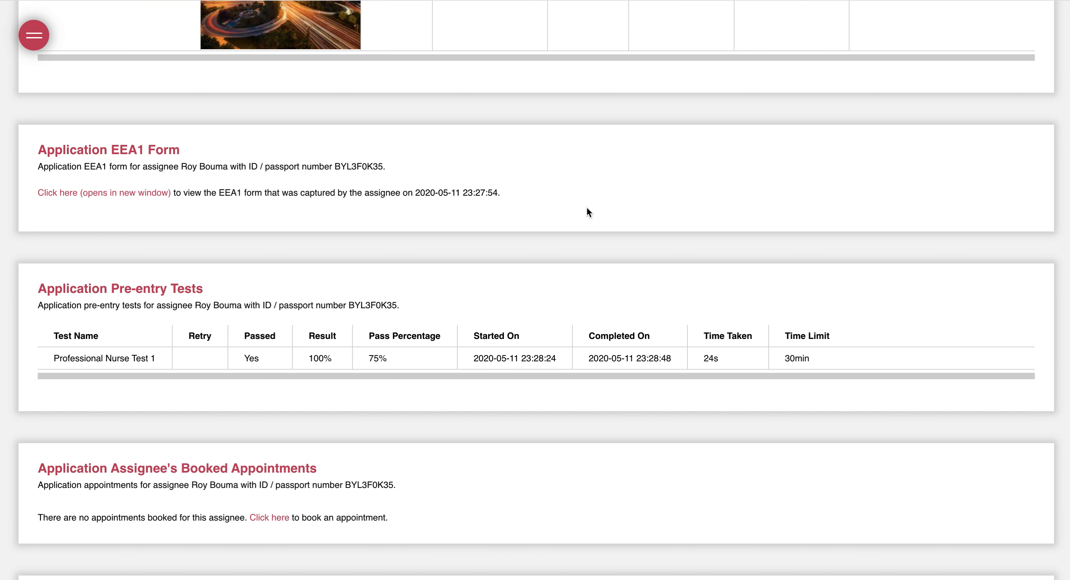
{"action": "scroll", "coordinate": [538, 172], "scroll_direction": "up", "scroll_amount": 20}
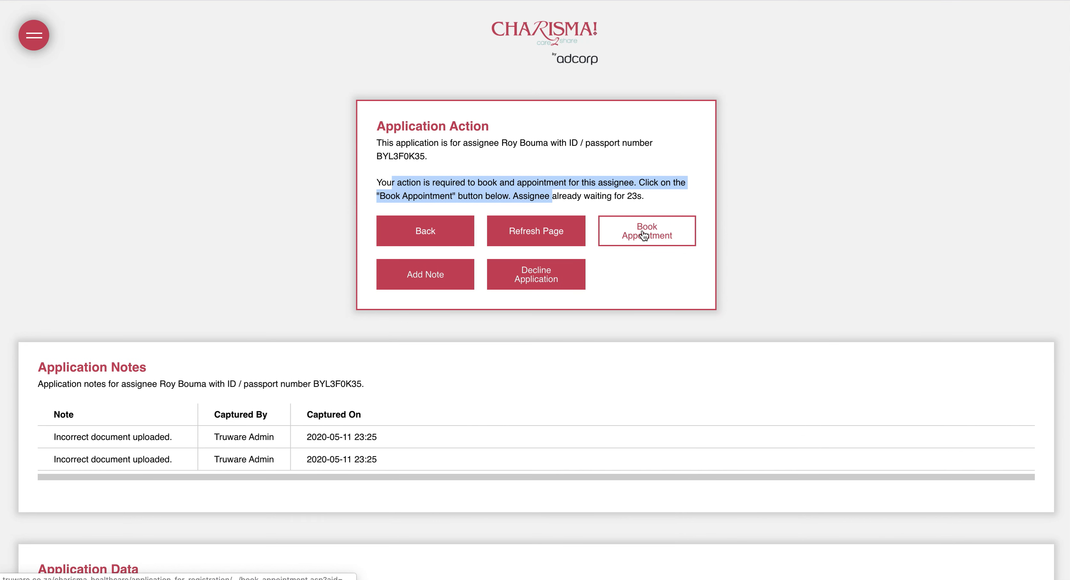
Open appointment booking and review the assignee's and branch's booked appointments (none booked)
{"action": "left_click", "coordinate": [643, 235]}
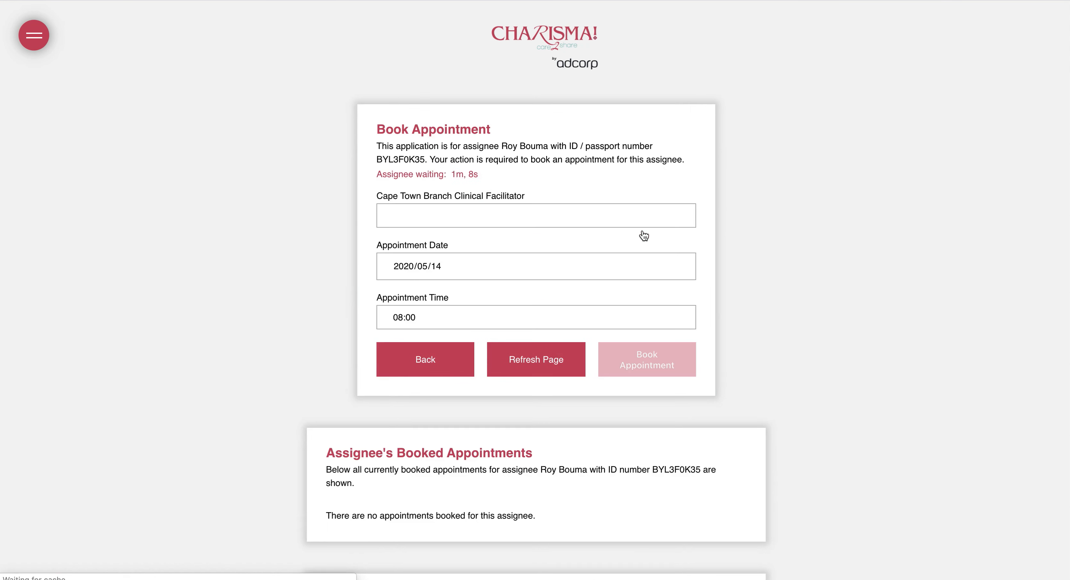
{"action": "scroll", "coordinate": [272, 279], "scroll_direction": "down", "scroll_amount": 4}
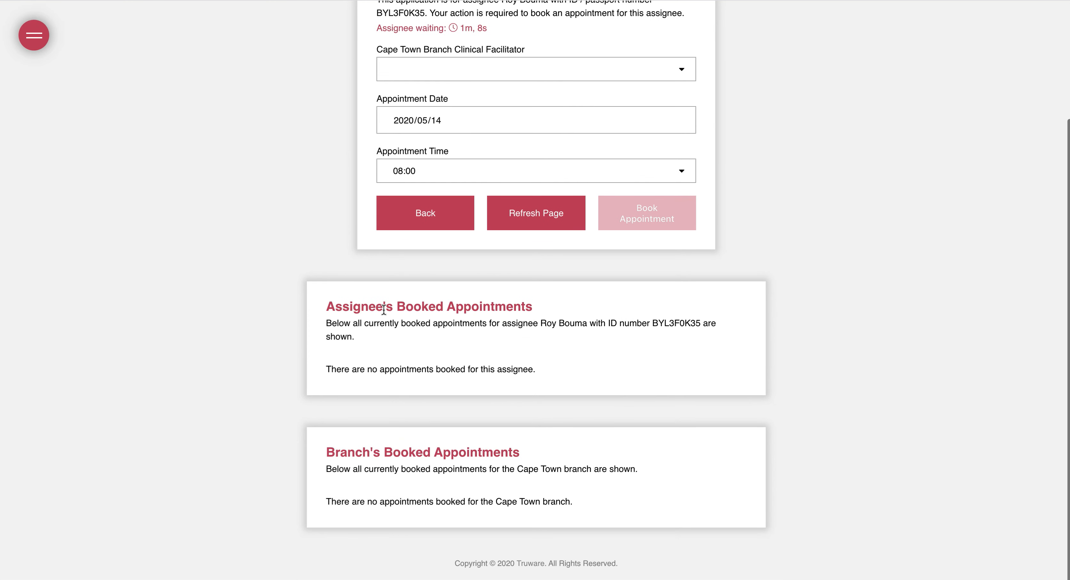
{"action": "left_click_drag", "start_coordinate": [360, 307], "coordinate": [552, 388]}
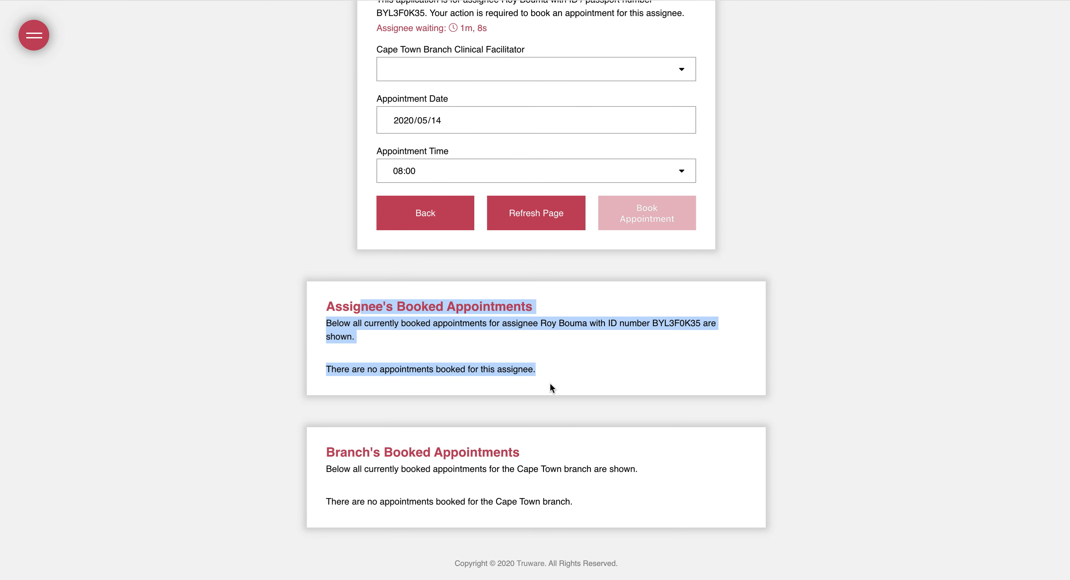
{"action": "left_click", "coordinate": [553, 368]}
{"action": "left_click_drag", "start_coordinate": [327, 365], "coordinate": [535, 367]}
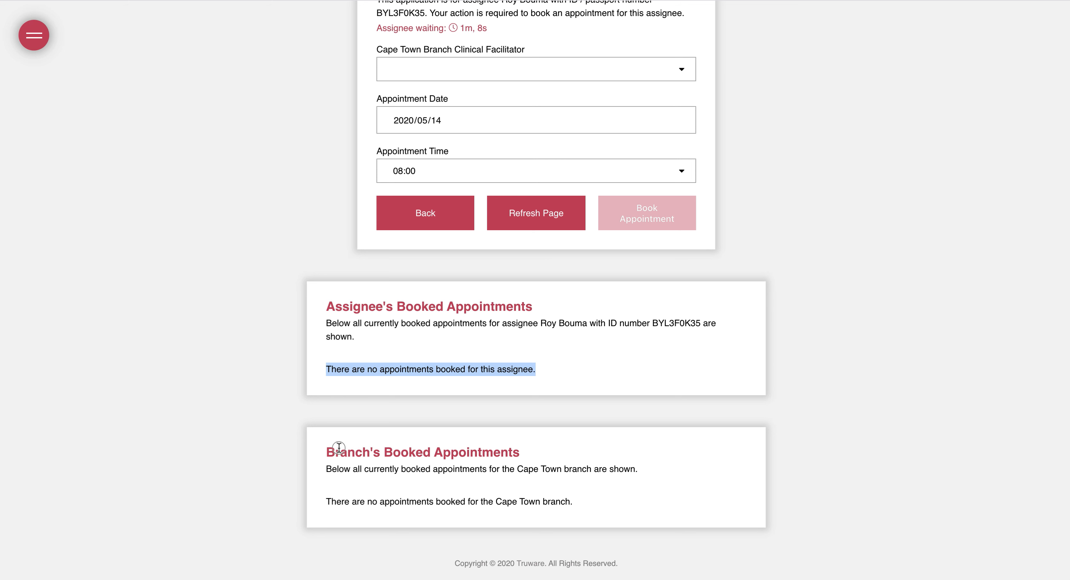
{"action": "left_click_drag", "start_coordinate": [339, 451], "coordinate": [365, 508]}
{"action": "left_click", "coordinate": [386, 500]}
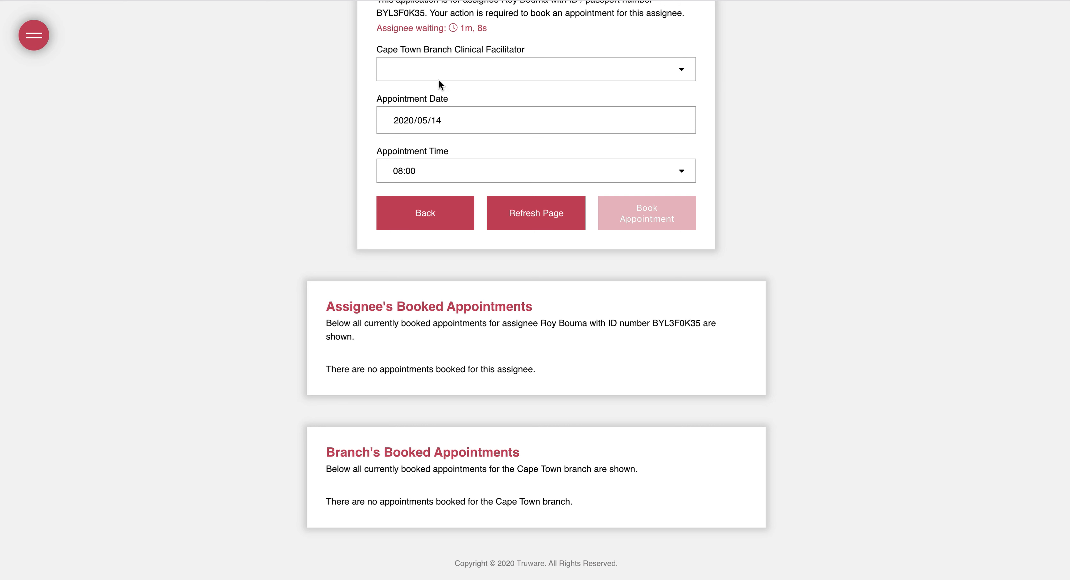
Book the first Cape Town clinical facilitator for 2020/05/11 at 09:00
{"action": "left_click", "coordinate": [443, 69]}
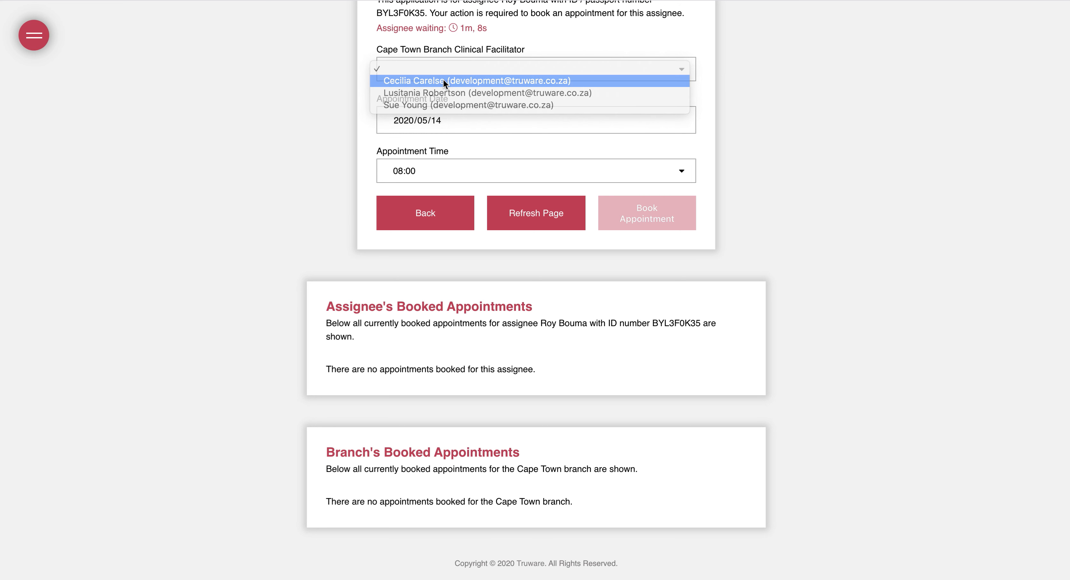
{"action": "left_click", "coordinate": [444, 80]}
{"action": "left_click", "coordinate": [673, 121]}
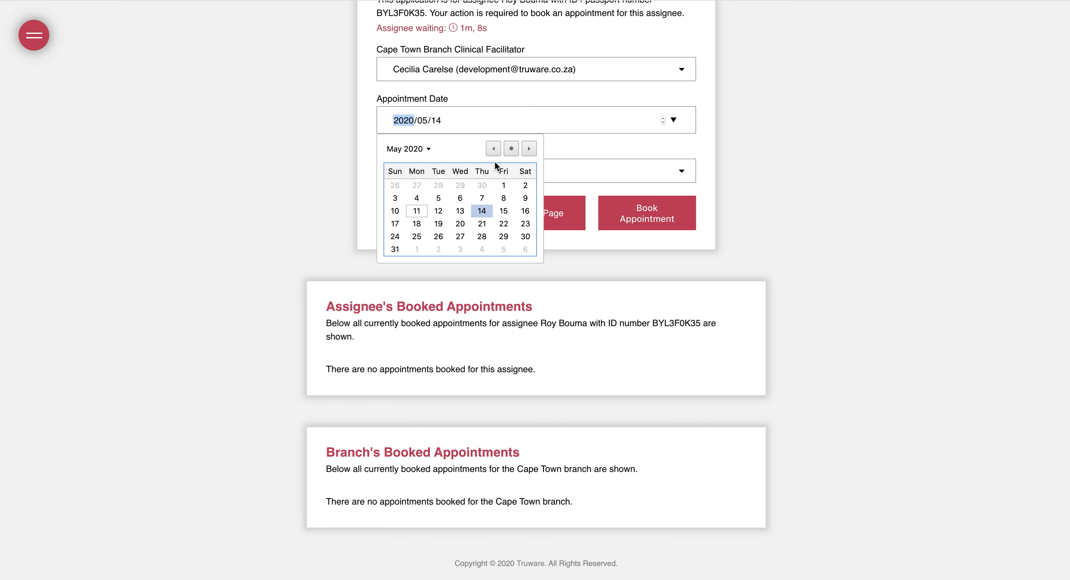
{"action": "left_click", "coordinate": [511, 151]}
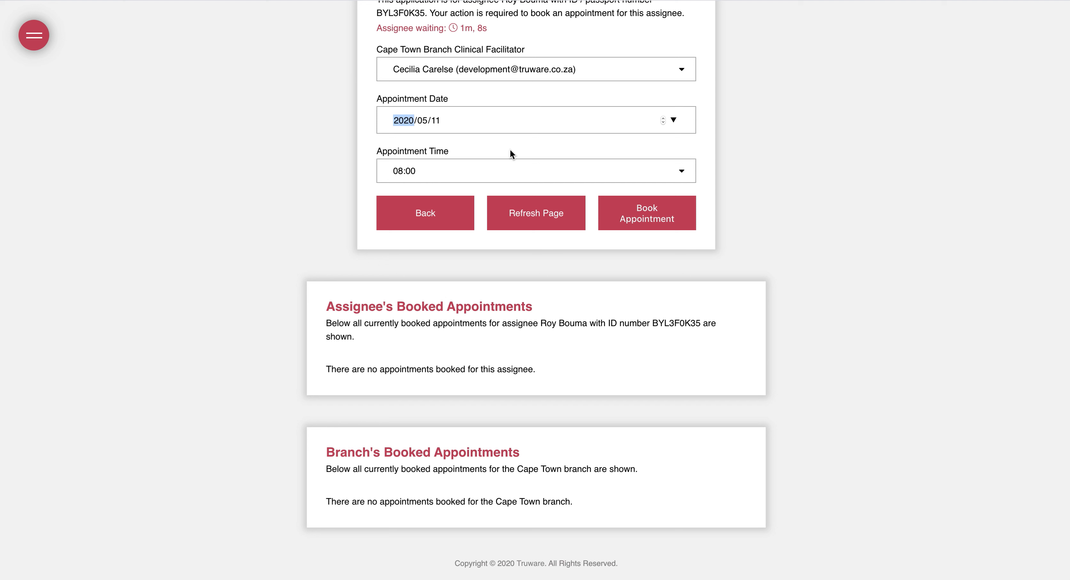
{"action": "left_click", "coordinate": [427, 172]}
{"action": "left_click", "coordinate": [422, 195]}
{"action": "left_click", "coordinate": [649, 223]}
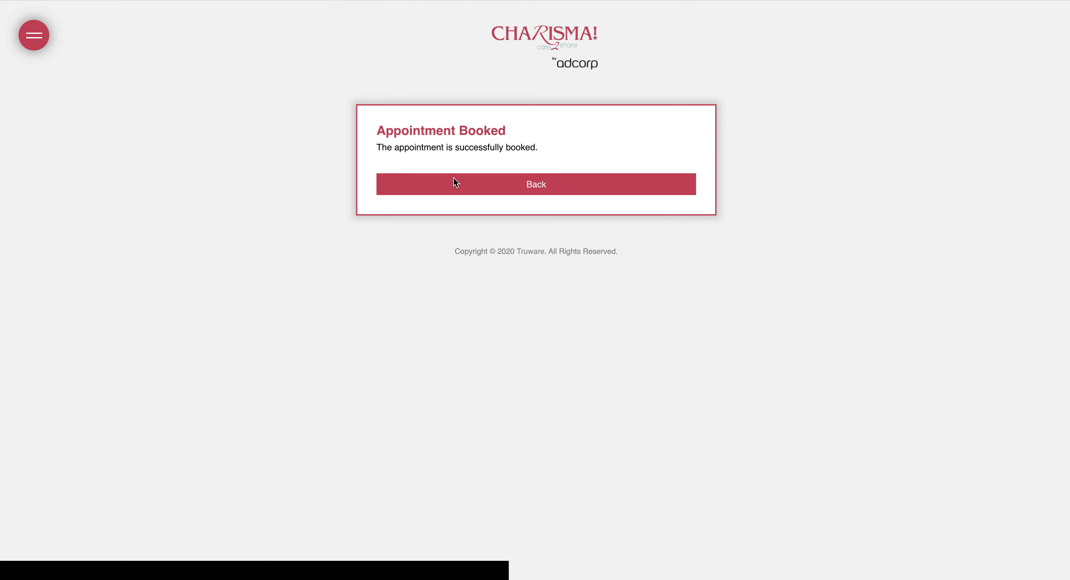
Go back and read the no-action-required message in the Application Action panel
{"action": "left_click", "coordinate": [518, 187]}
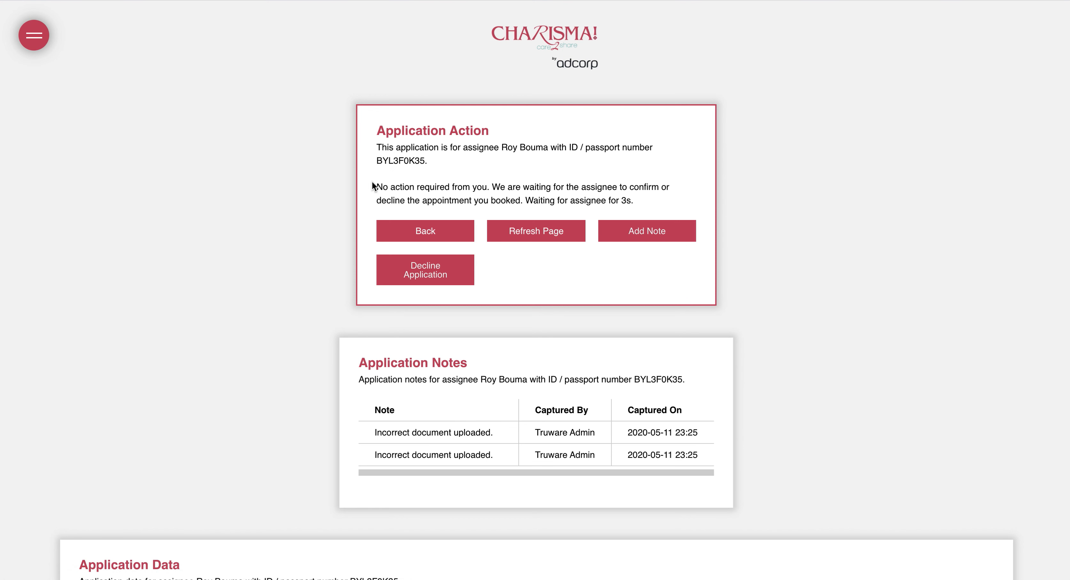
{"action": "left_click_drag", "start_coordinate": [387, 186], "coordinate": [570, 201]}
{"action": "left_click", "coordinate": [421, 183]}
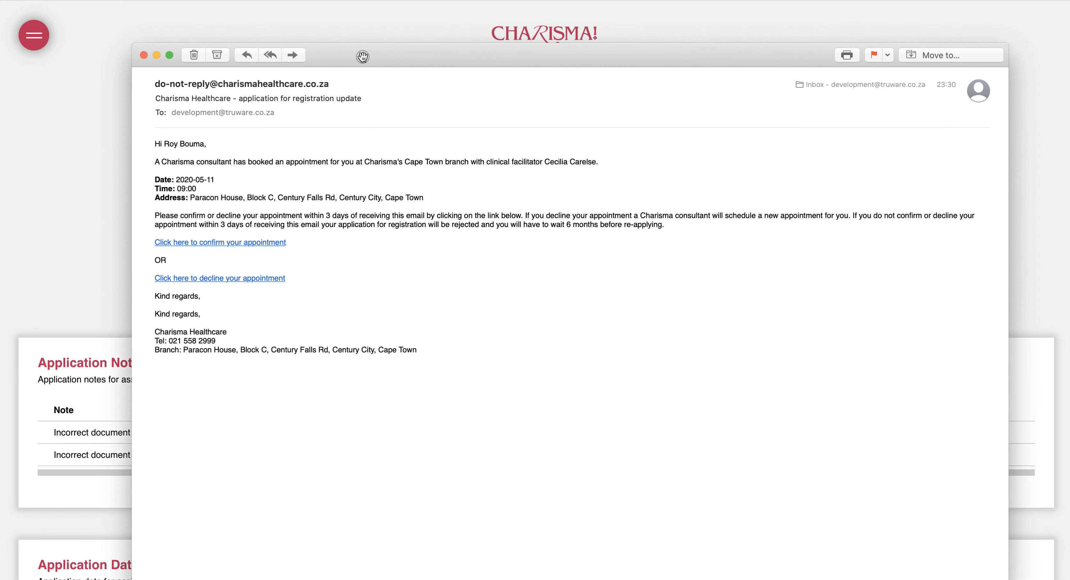
{"action": "left_click_drag", "start_coordinate": [362, 57], "coordinate": [355, 50]}
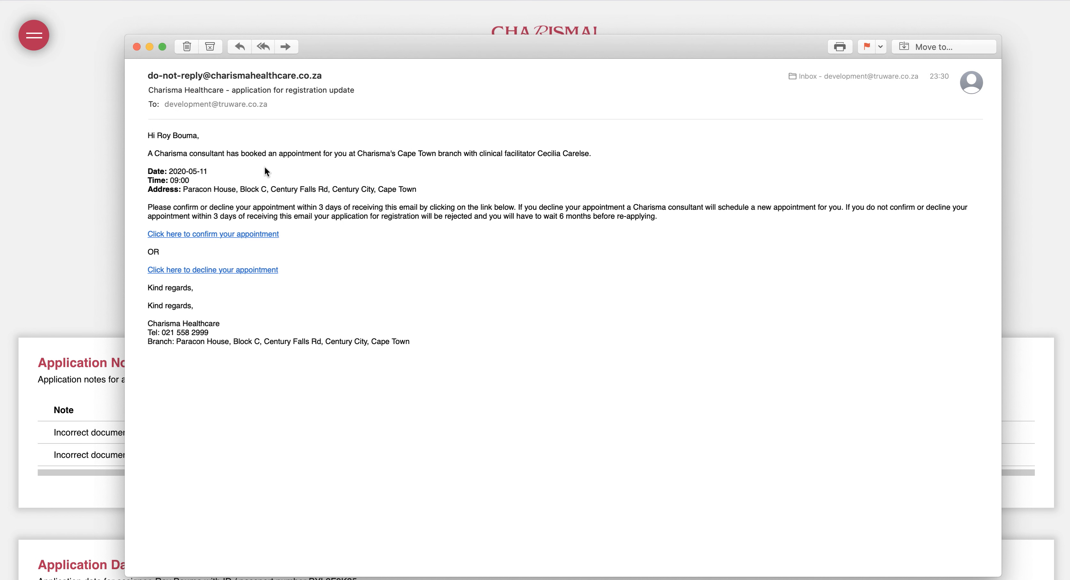
{"action": "left_click_drag", "start_coordinate": [254, 153], "coordinate": [471, 154]}
{"action": "left_click_drag", "start_coordinate": [357, 153], "coordinate": [461, 150]}
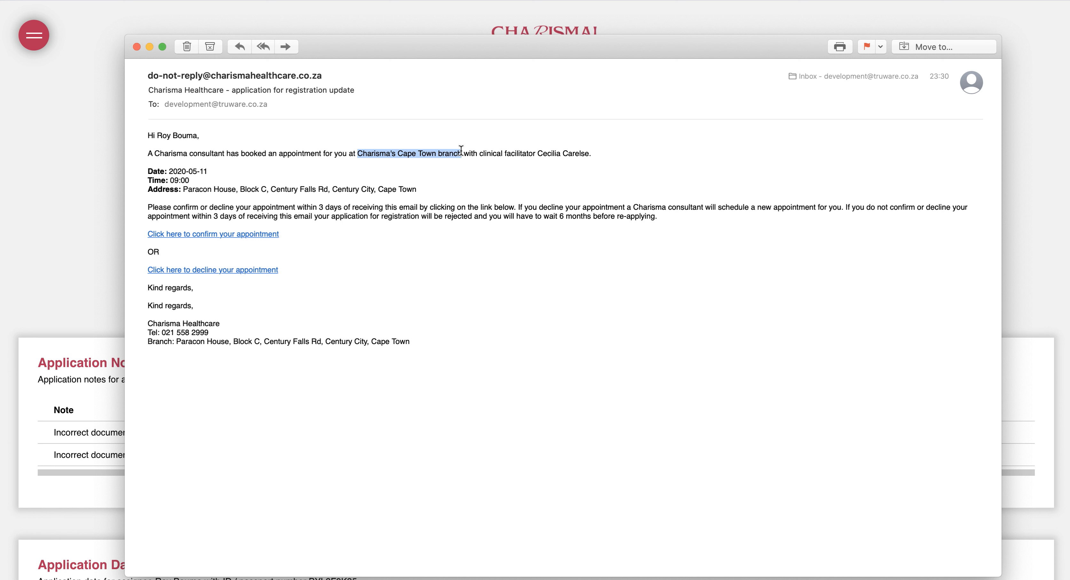
{"action": "left_click_drag", "start_coordinate": [529, 153], "coordinate": [596, 154]}
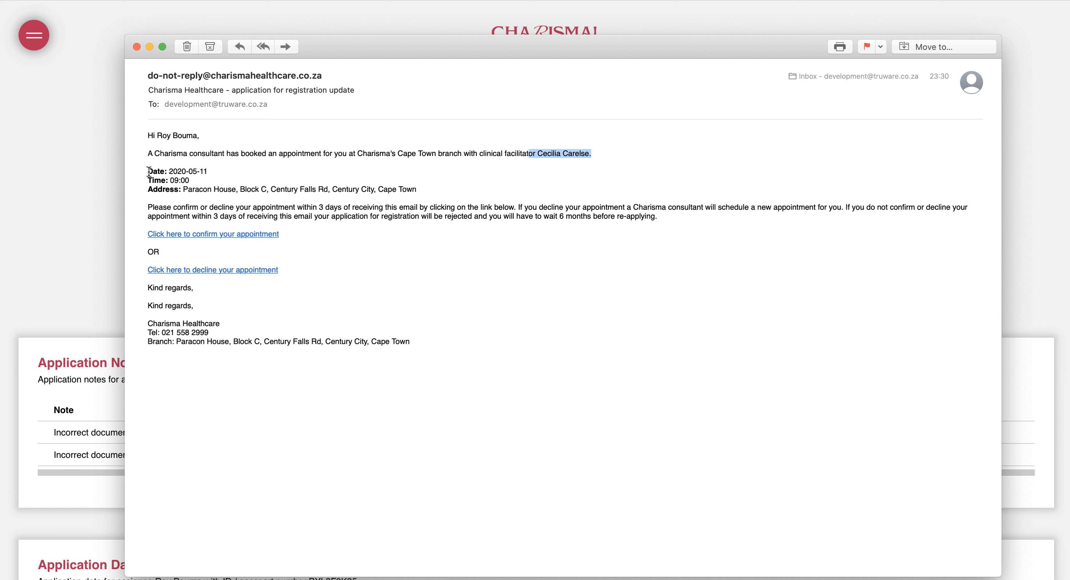
{"action": "left_click_drag", "start_coordinate": [148, 171], "coordinate": [244, 188]}
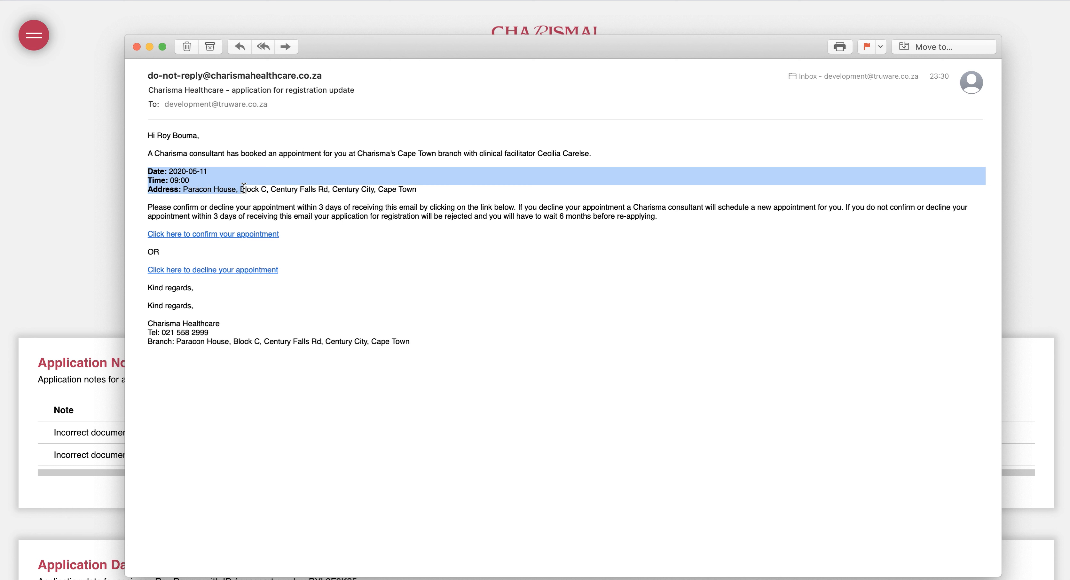
{"action": "left_click", "coordinate": [220, 208]}
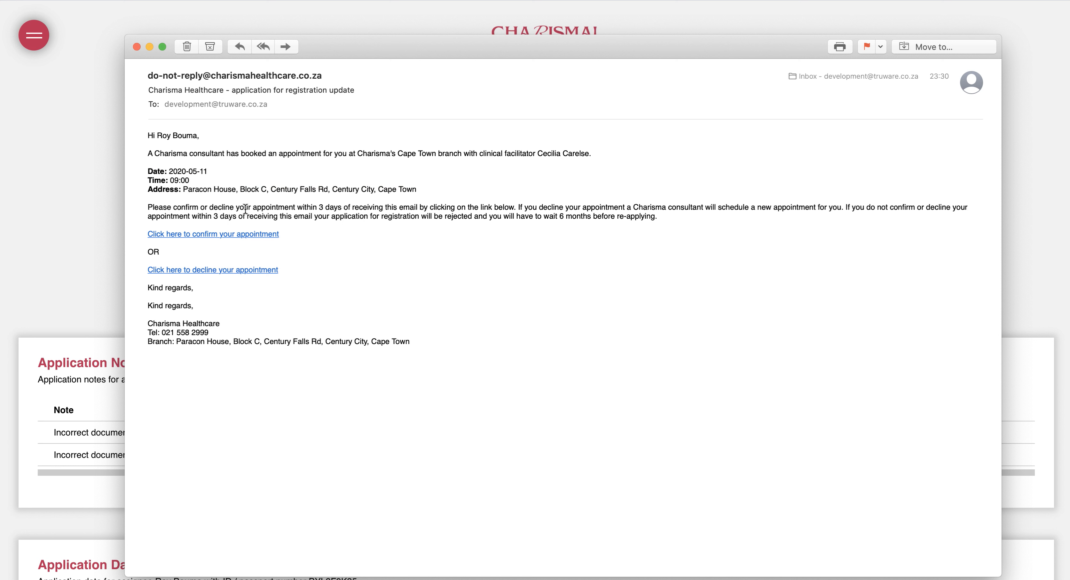
{"action": "mouse_move", "coordinate": [220, 237]}
{"action": "mouse_move", "coordinate": [238, 277]}
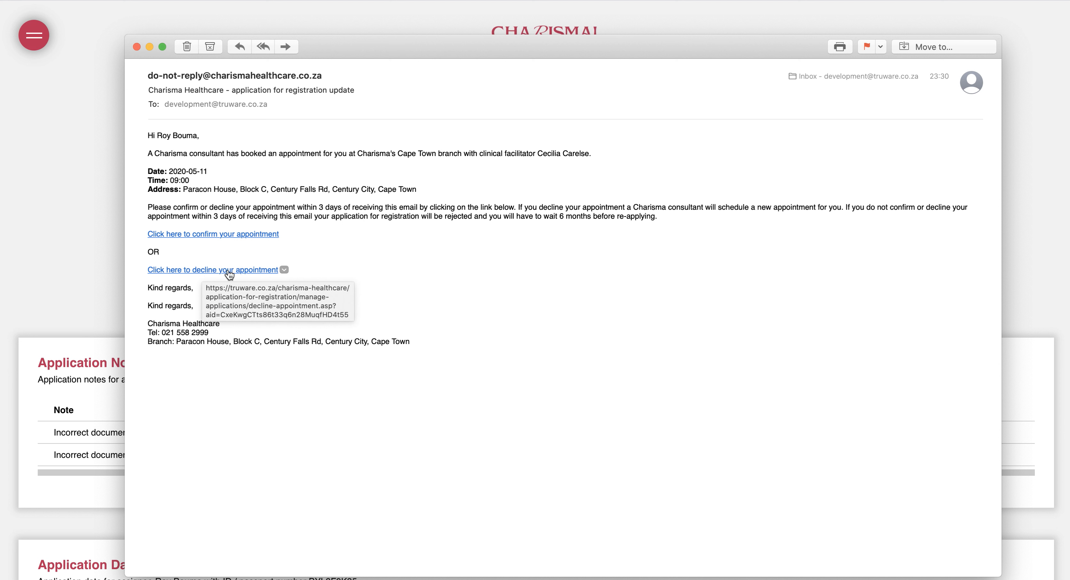
Confirm the booked appointment and review its details and the documents to bring
{"action": "left_click", "coordinate": [220, 234]}
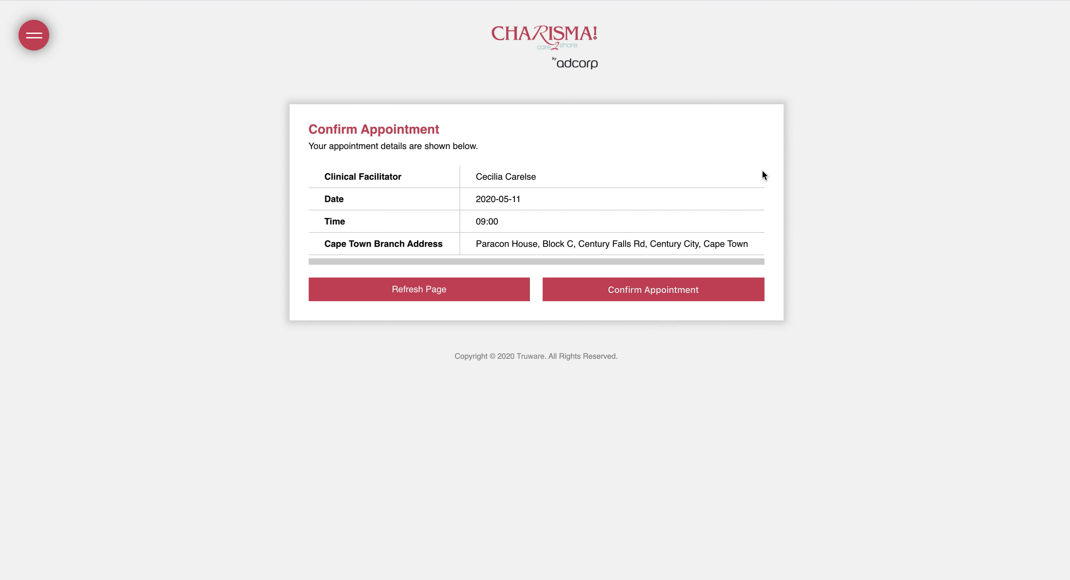
{"action": "left_click", "coordinate": [604, 295]}
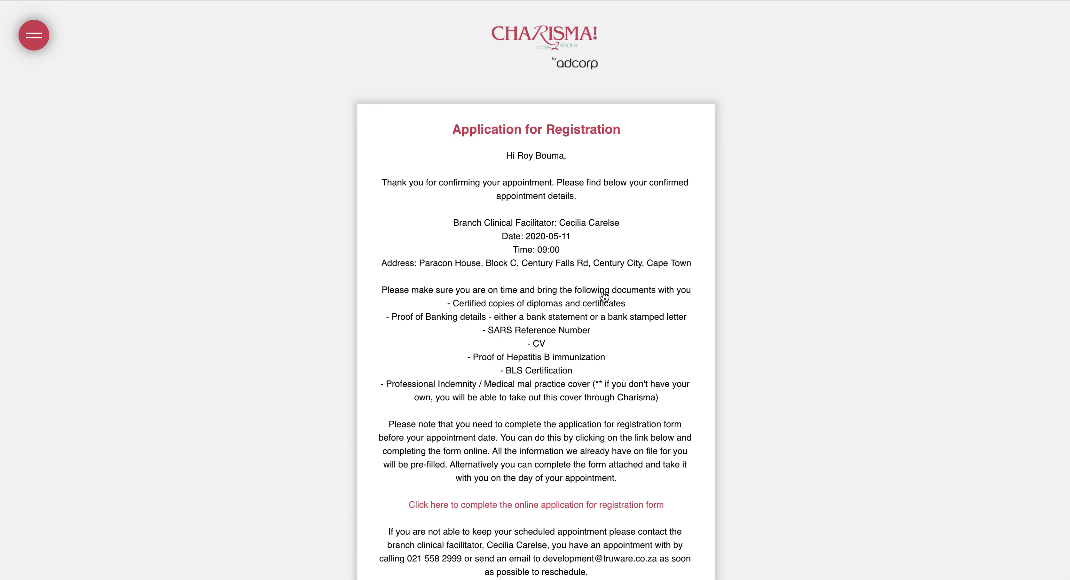
{"action": "scroll", "coordinate": [435, 305], "scroll_direction": "down", "scroll_amount": 3}
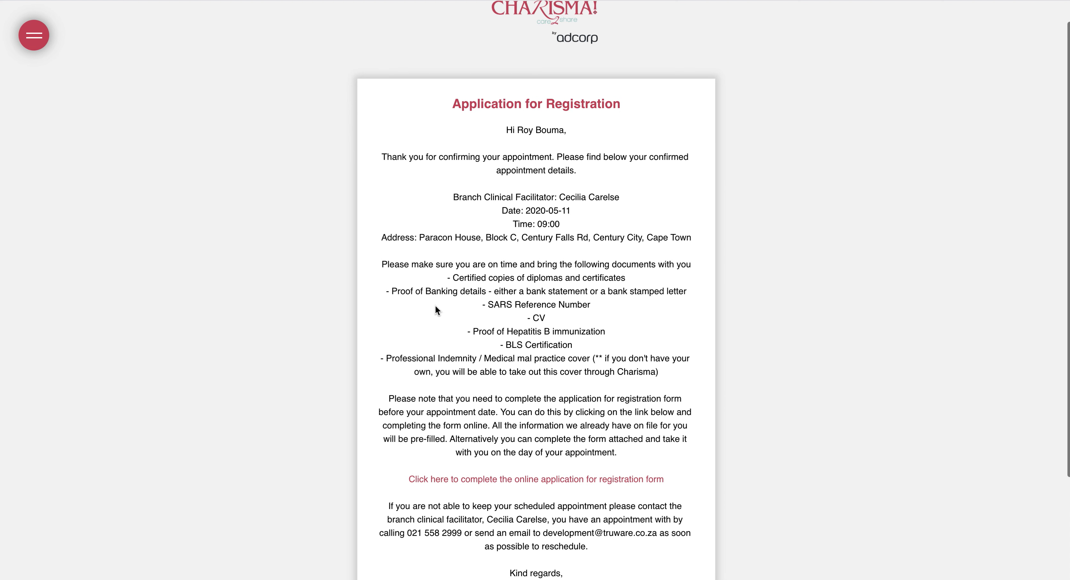
{"action": "left_click_drag", "start_coordinate": [529, 151], "coordinate": [533, 189]}
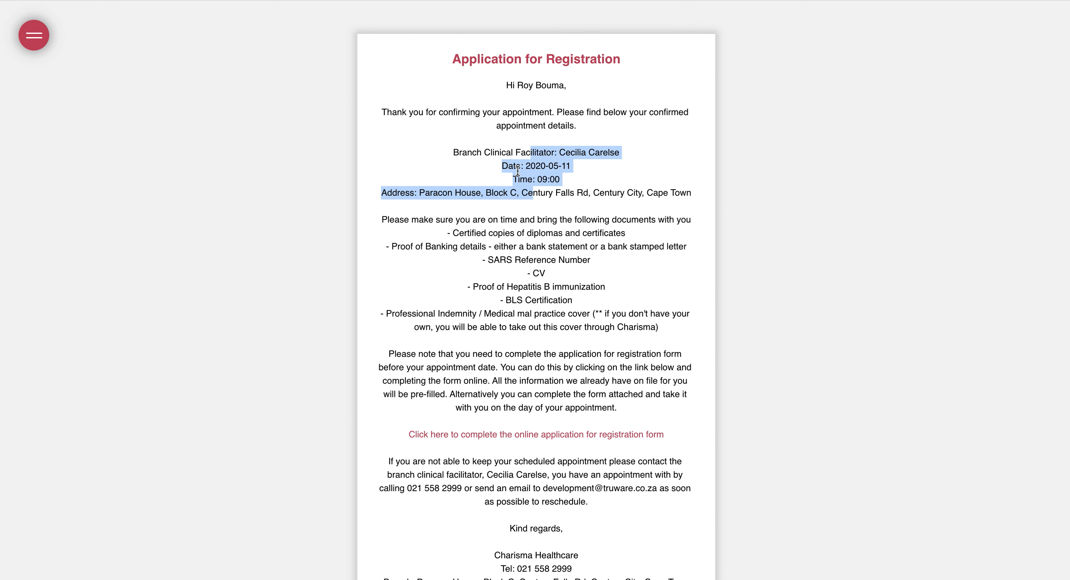
{"action": "left_click_drag", "start_coordinate": [517, 233], "coordinate": [539, 320]}
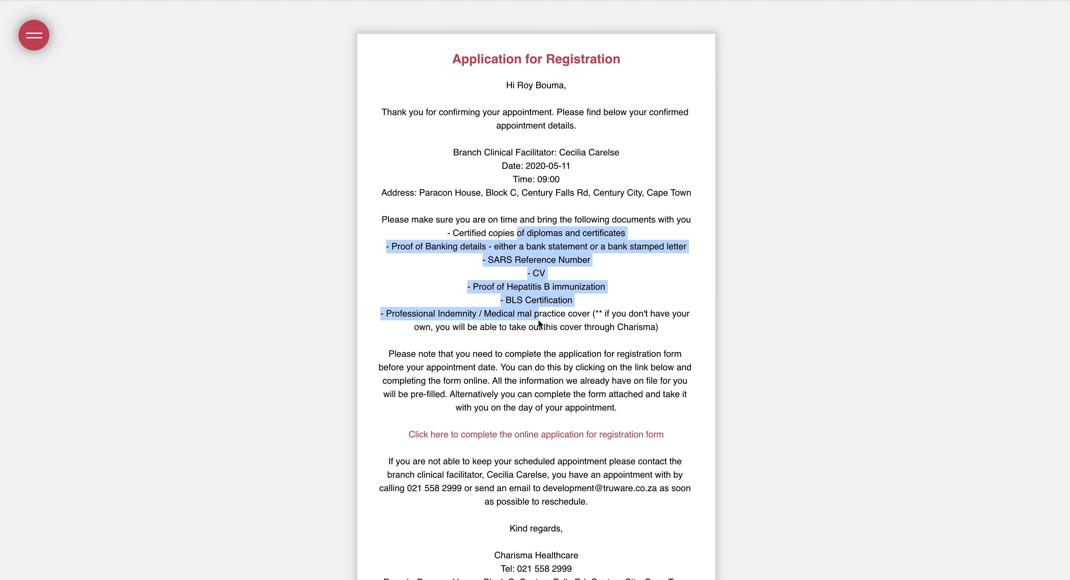
Read the note about completing the form online and open the online registration form
{"action": "scroll", "coordinate": [538, 325], "scroll_direction": "down", "scroll_amount": 2}
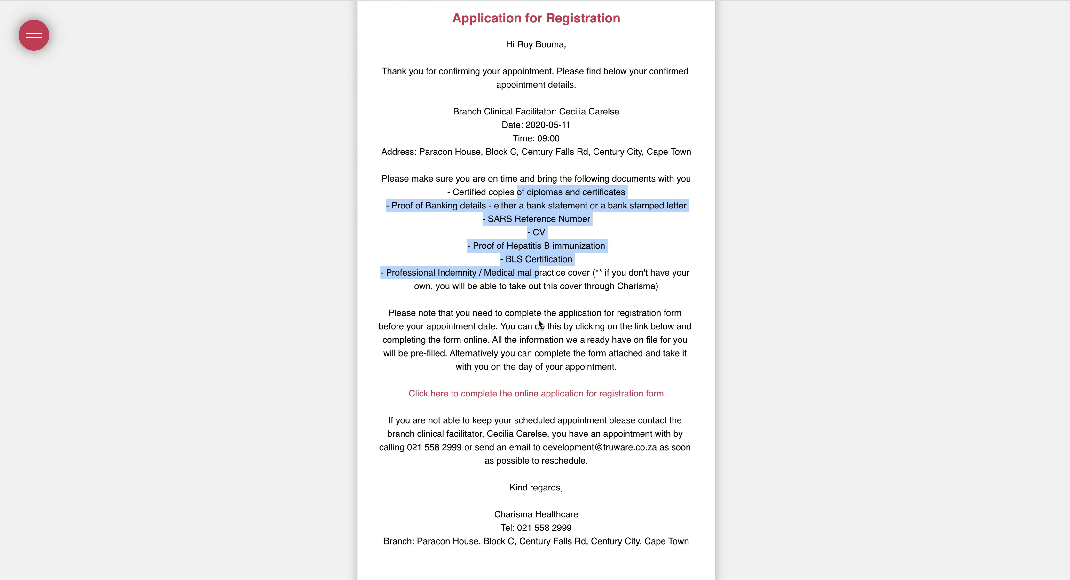
{"action": "left_click_drag", "start_coordinate": [515, 313], "coordinate": [528, 367]}
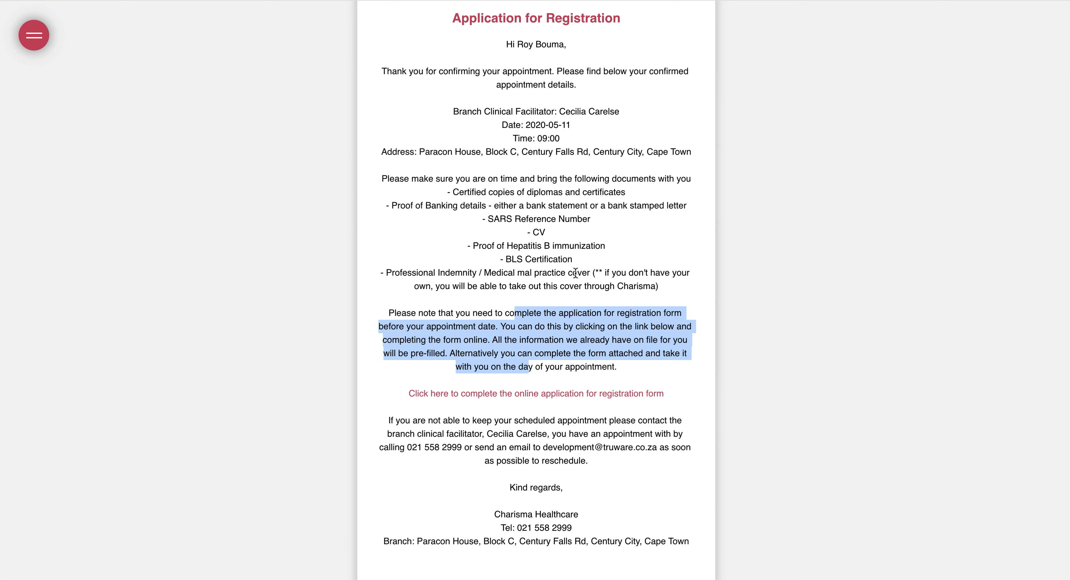
{"action": "left_click", "coordinate": [474, 197]}
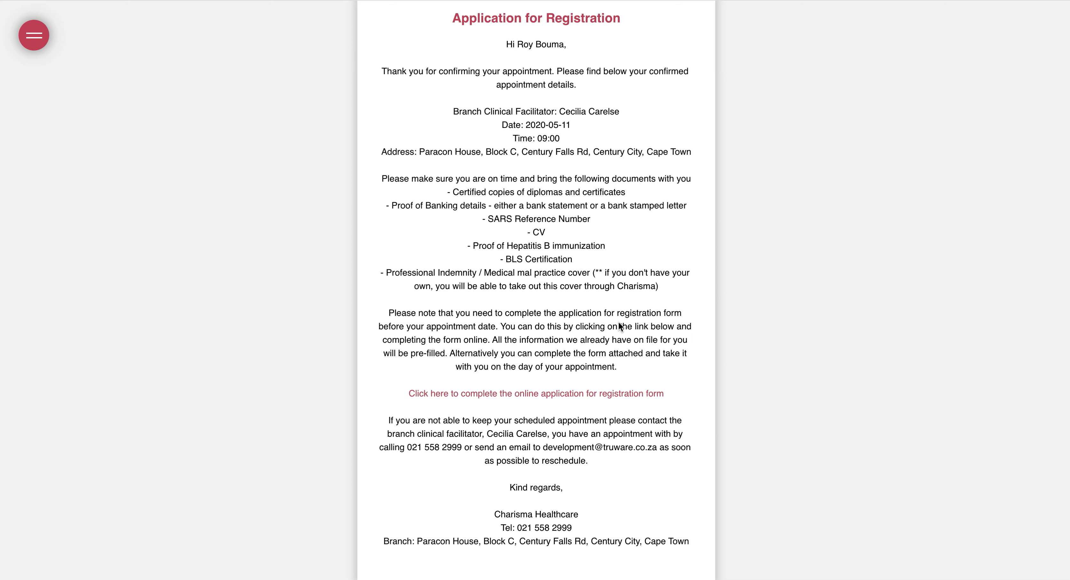
{"action": "left_click", "coordinate": [532, 394]}
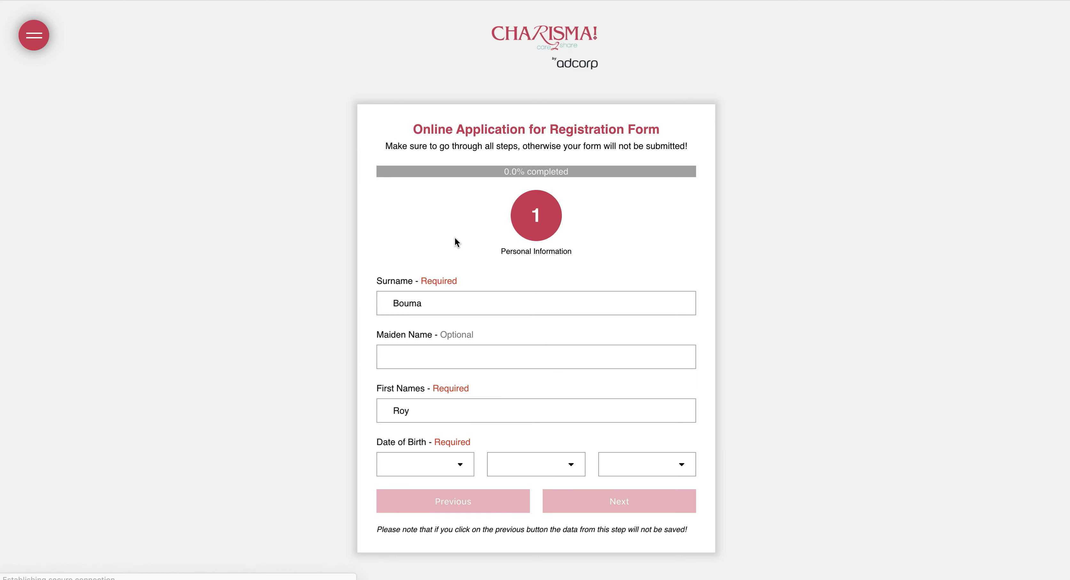
{"action": "scroll", "coordinate": [454, 242], "scroll_direction": "down", "scroll_amount": 2}
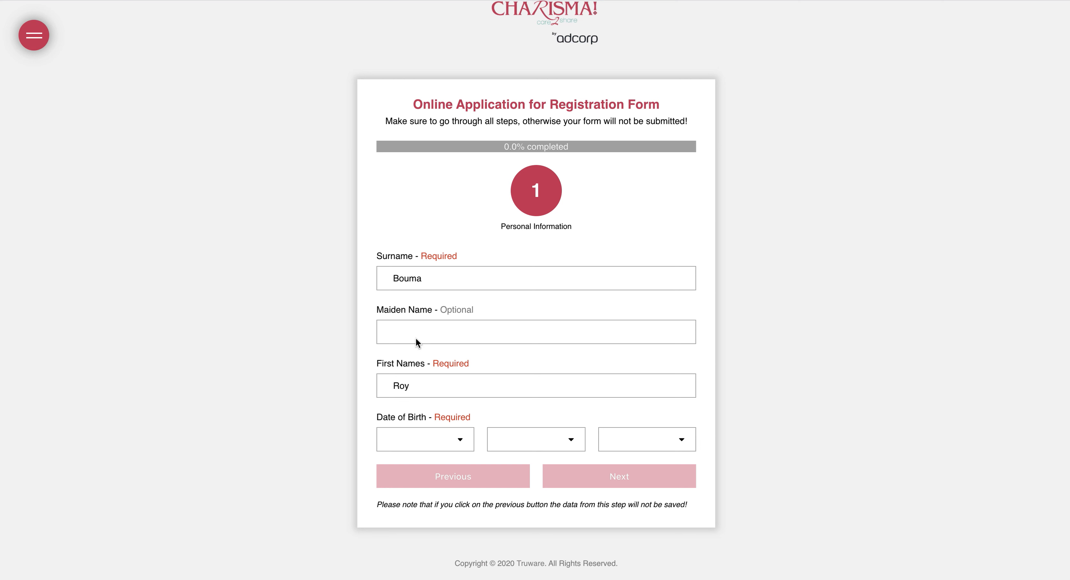
{"action": "left_click", "coordinate": [424, 438]}
{"action": "type", "text": "1987"}
{"action": "key", "text": "Return"}
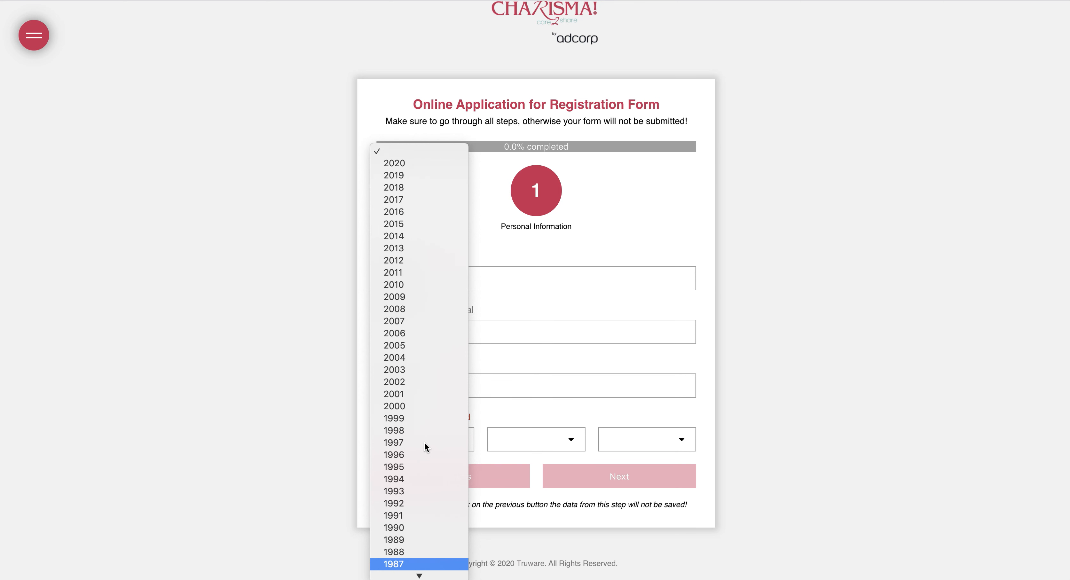
{"action": "left_click", "coordinate": [515, 440]}
{"action": "type", "text": "d"}
{"action": "key", "text": "Return"}
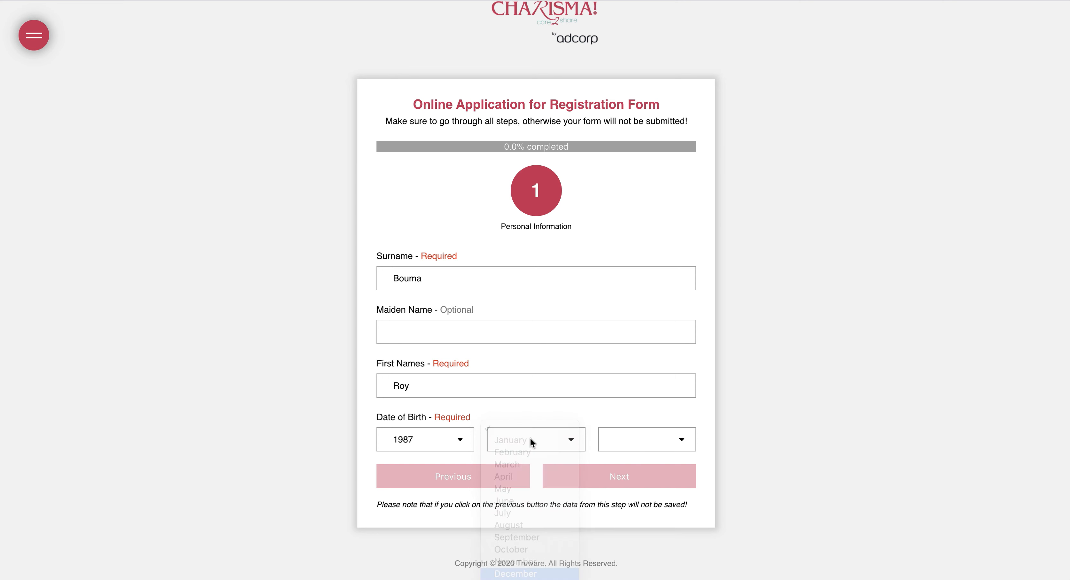
{"action": "left_click", "coordinate": [615, 440]}
{"action": "type", "text": "27"}
{"action": "key", "text": "Return"}
Pass the passport step and fill home and cell phone numbers from saved suggestions
{"action": "left_click", "coordinate": [618, 476]}
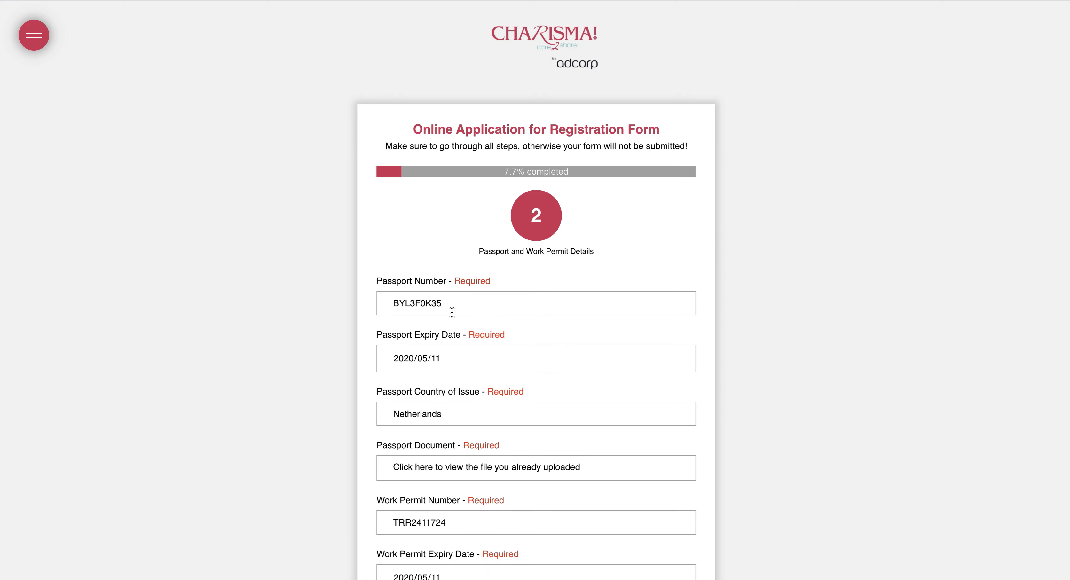
{"action": "scroll", "coordinate": [453, 311], "scroll_direction": "down", "scroll_amount": 5}
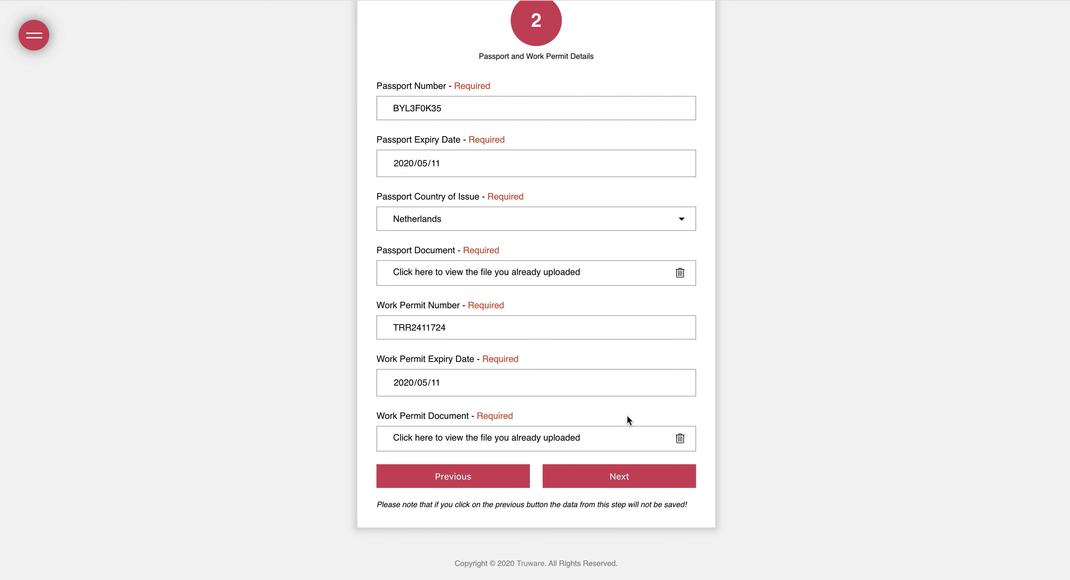
{"action": "left_click", "coordinate": [606, 475]}
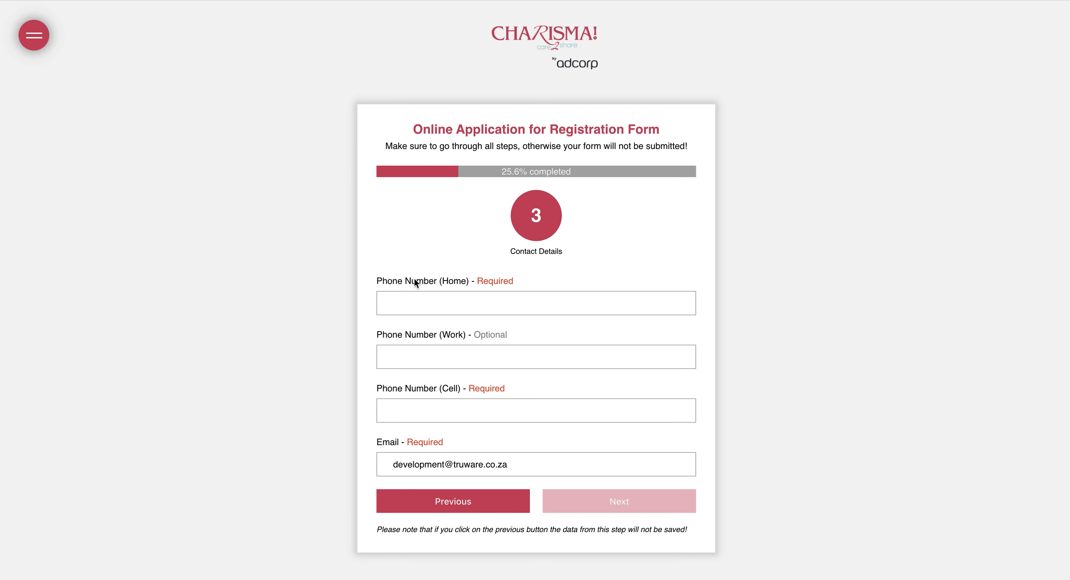
{"action": "left_click", "coordinate": [416, 307]}
{"action": "left_click", "coordinate": [411, 335]}
{"action": "left_click", "coordinate": [415, 415]}
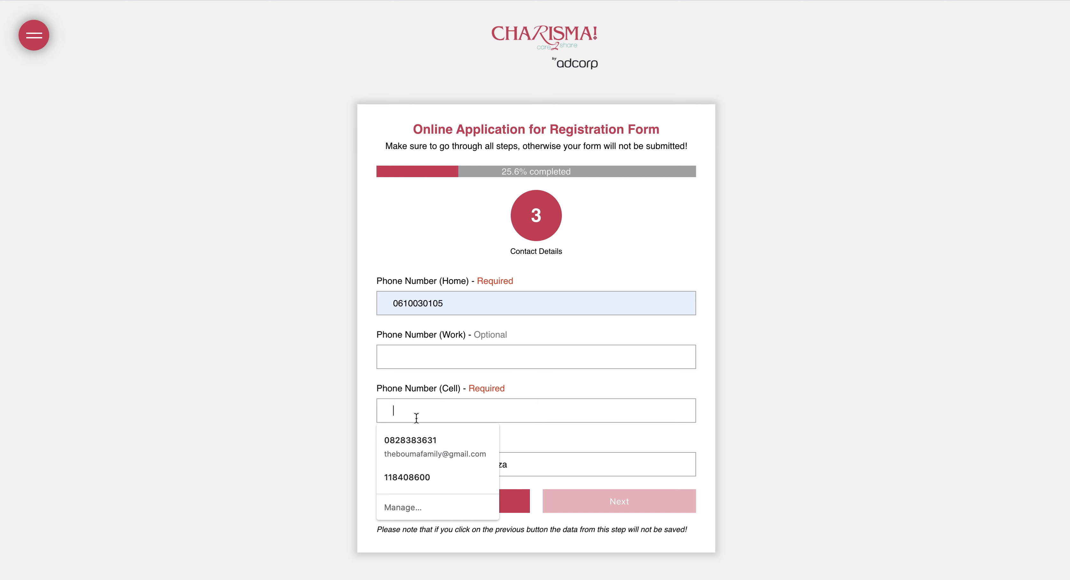
{"action": "type", "text": "061"}
{"action": "left_click", "coordinate": [432, 439]}
Enter physical address number 15 with suggested street, suburb and Cape Town, then continue
{"action": "left_click", "coordinate": [619, 501]}
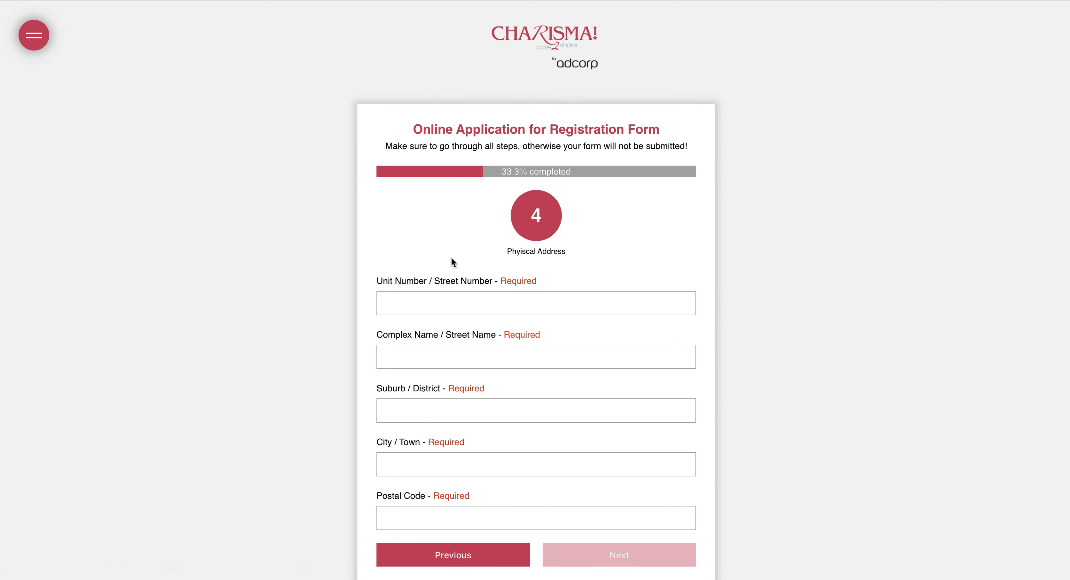
{"action": "left_click", "coordinate": [434, 303]}
{"action": "key", "text": "Tab"}
{"action": "left_click", "coordinate": [432, 383]}
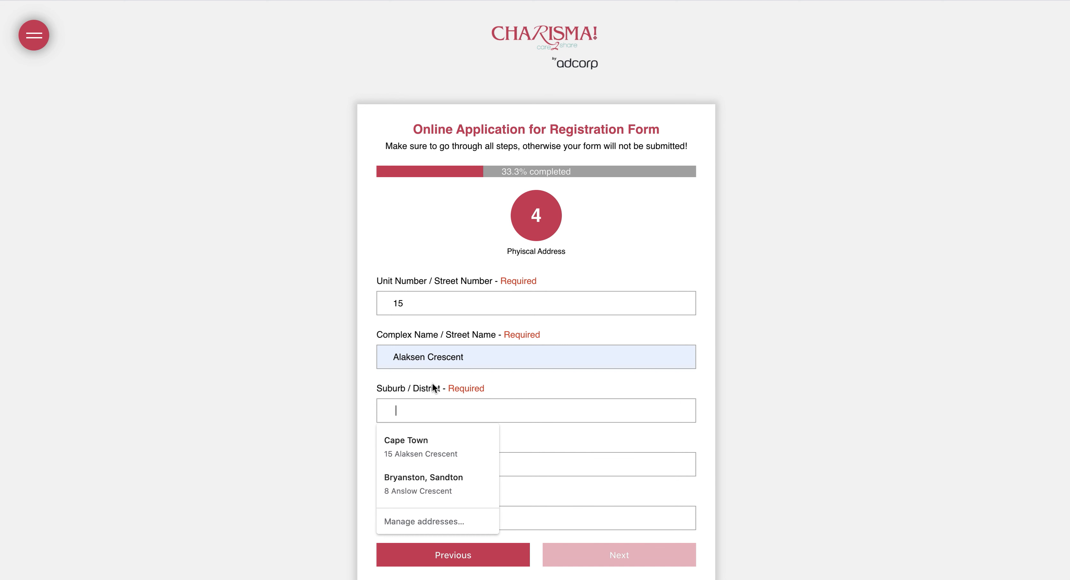
{"action": "type", "text": "Ma"}
{"action": "left_click", "coordinate": [415, 440]}
{"action": "left_click", "coordinate": [409, 466]}
{"action": "type", "text": "ca"}
{"action": "left_click", "coordinate": [406, 482]}
{"action": "scroll", "coordinate": [575, 464], "scroll_direction": "down", "scroll_amount": 2}
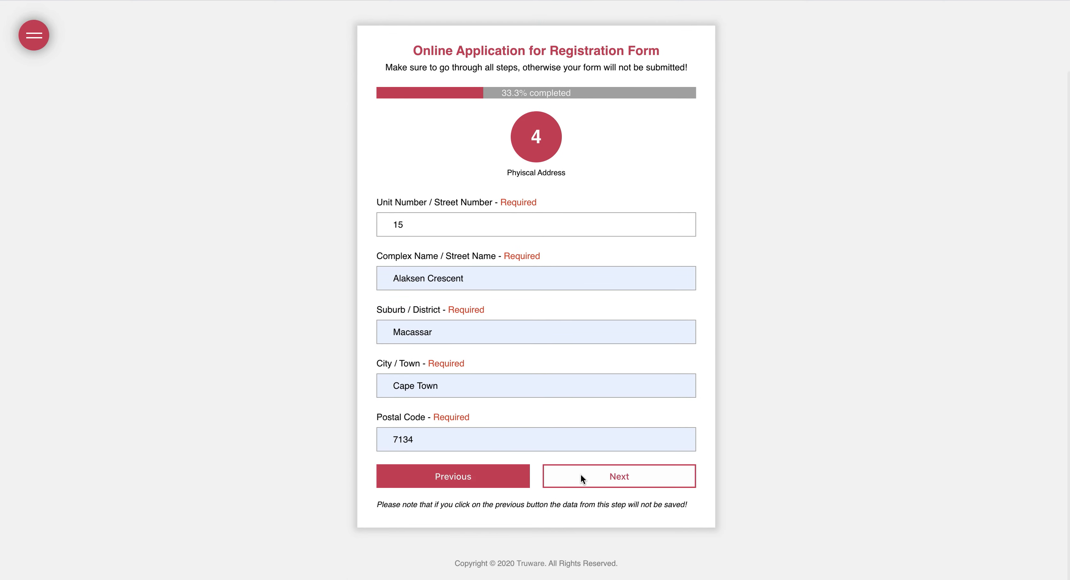
{"action": "left_click", "coordinate": [580, 474]}
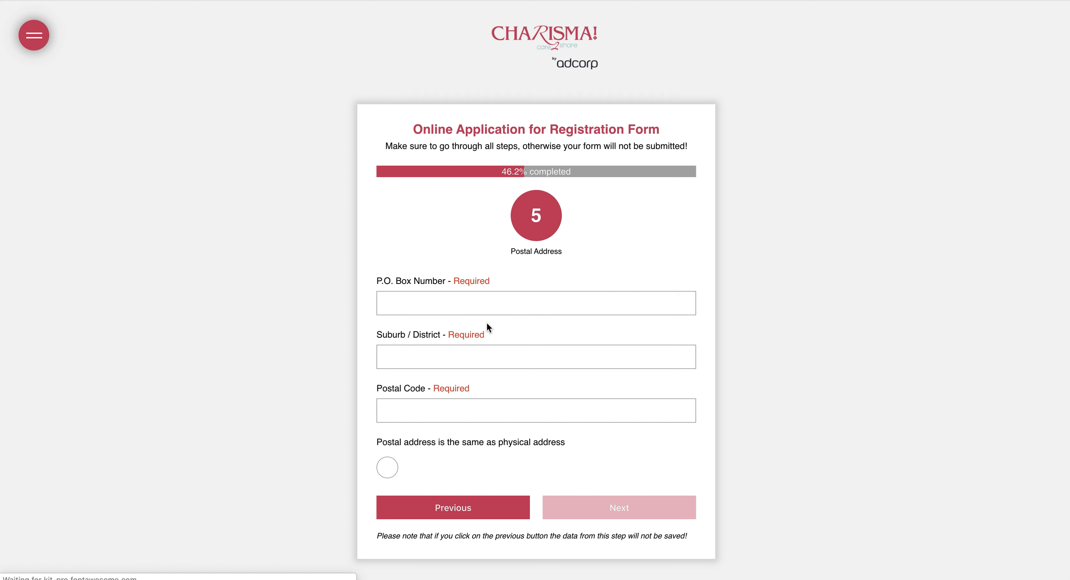
{"action": "scroll", "coordinate": [487, 322], "scroll_direction": "down", "scroll_amount": 1}
Make postal address match physical and fill next of kin: saved name, Wife, saved phone
{"action": "left_click", "coordinate": [387, 437]}
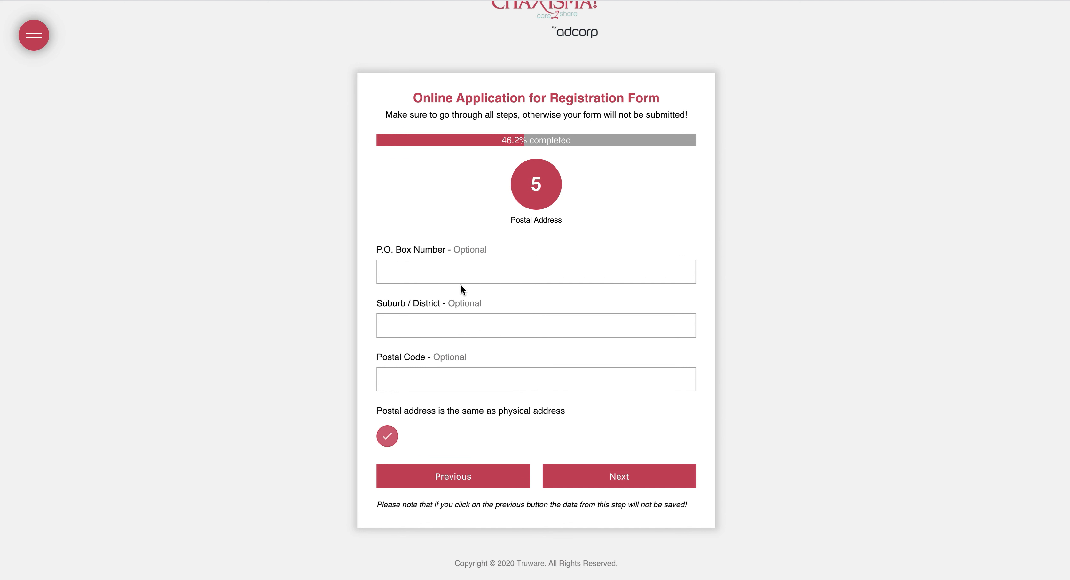
{"action": "left_click", "coordinate": [617, 479]}
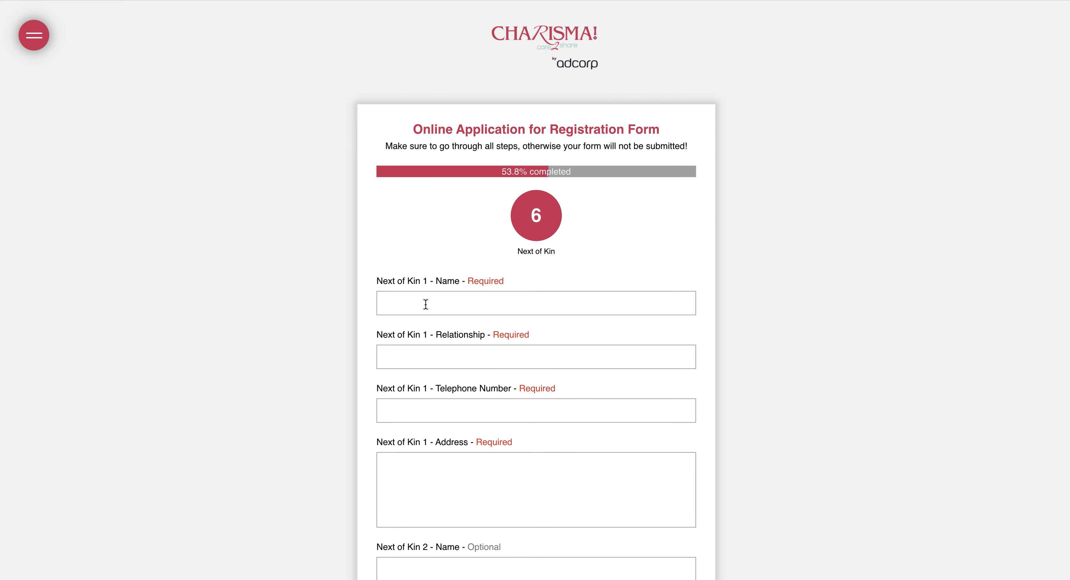
{"action": "left_click", "coordinate": [425, 304]}
{"action": "left_click", "coordinate": [425, 332]}
{"action": "left_click", "coordinate": [423, 356]}
{"action": "left_click", "coordinate": [422, 382]}
{"action": "left_click", "coordinate": [422, 415]}
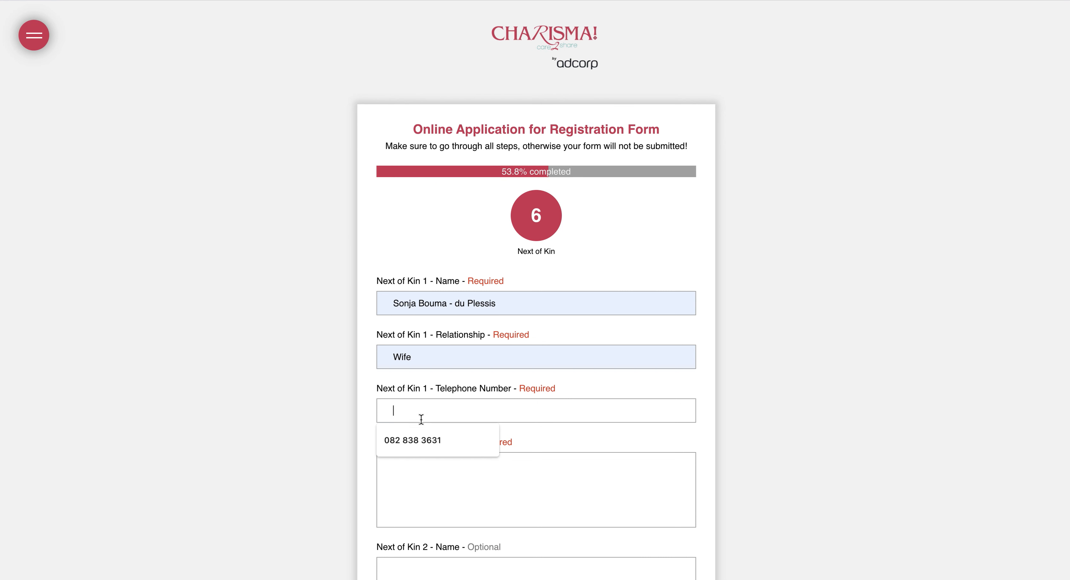
{"action": "left_click", "coordinate": [418, 440]}
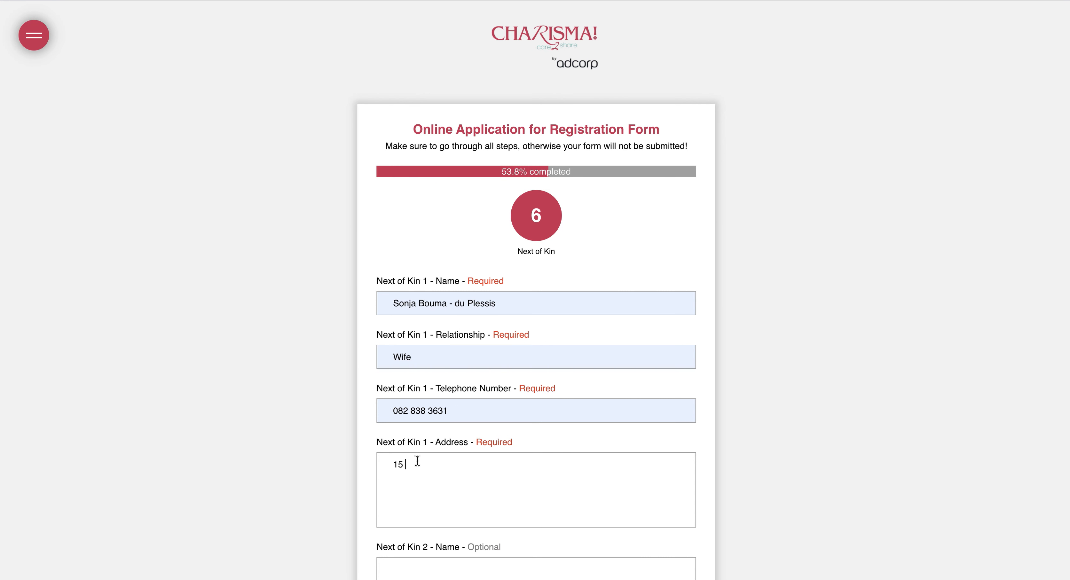
{"action": "scroll", "coordinate": [417, 461], "scroll_direction": "down", "scroll_amount": 8}
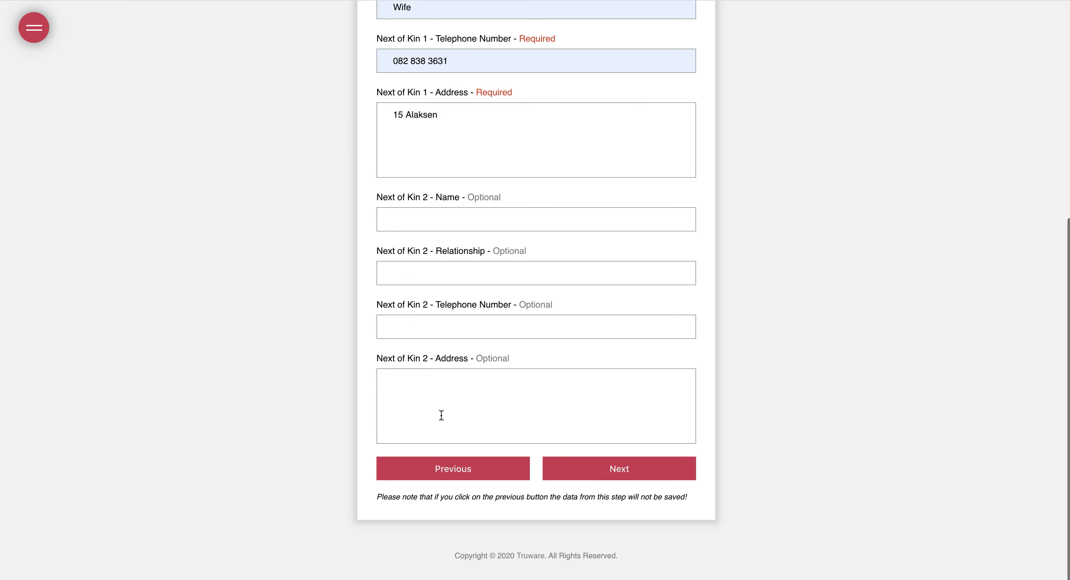
Fill the SARS reference, answer No to sex-offender and criminal-record questions, Yes on licence
{"action": "left_click", "coordinate": [618, 478]}
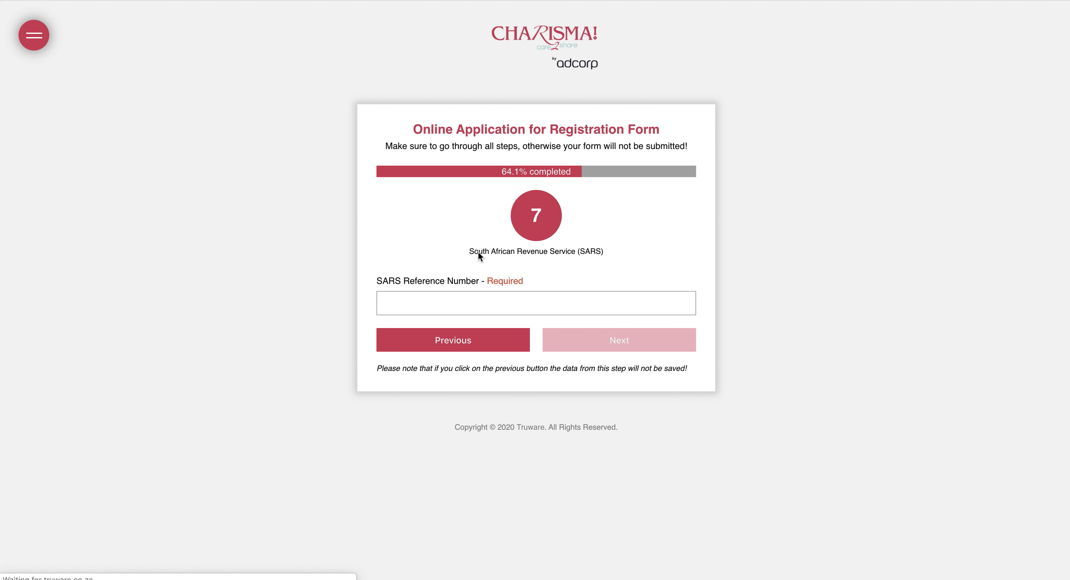
{"action": "left_click", "coordinate": [429, 310]}
{"action": "left_click", "coordinate": [423, 376]}
{"action": "left_click", "coordinate": [603, 350]}
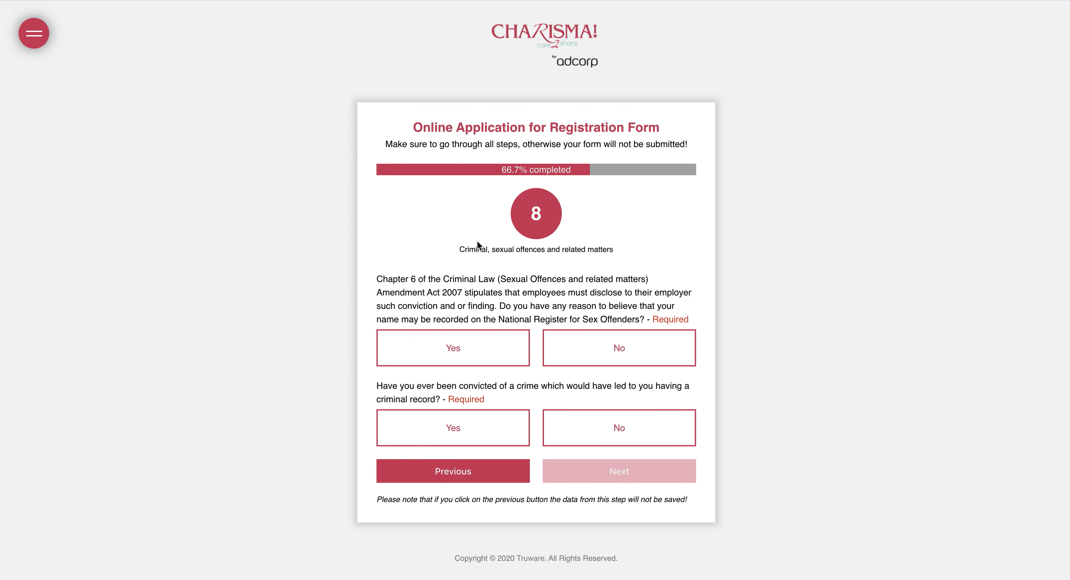
{"action": "left_click", "coordinate": [598, 352]}
{"action": "left_click", "coordinate": [596, 434]}
{"action": "left_click", "coordinate": [595, 472]}
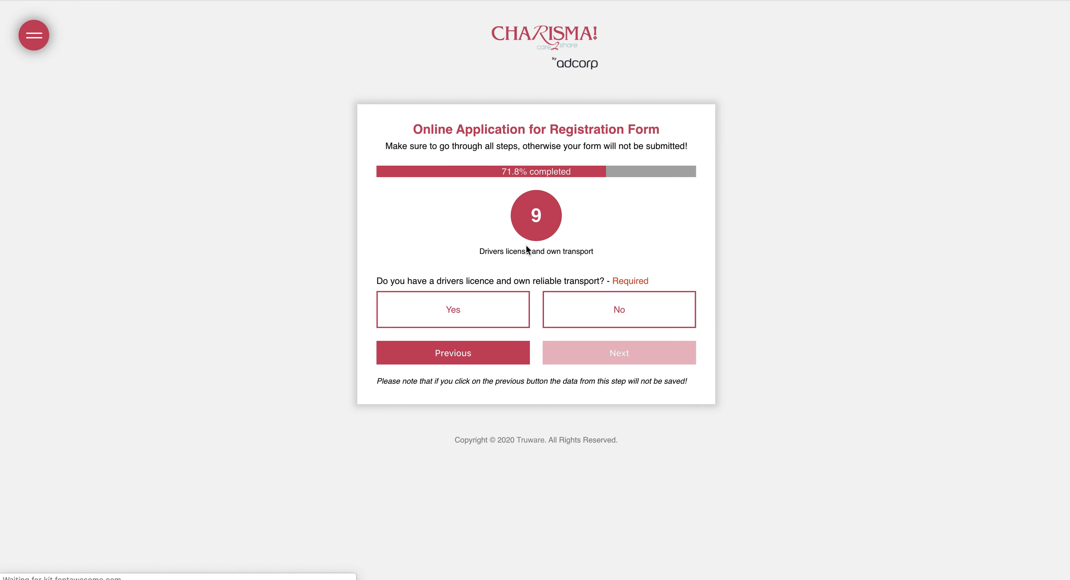
{"action": "left_click", "coordinate": [485, 310]}
{"action": "left_click", "coordinate": [586, 357]}
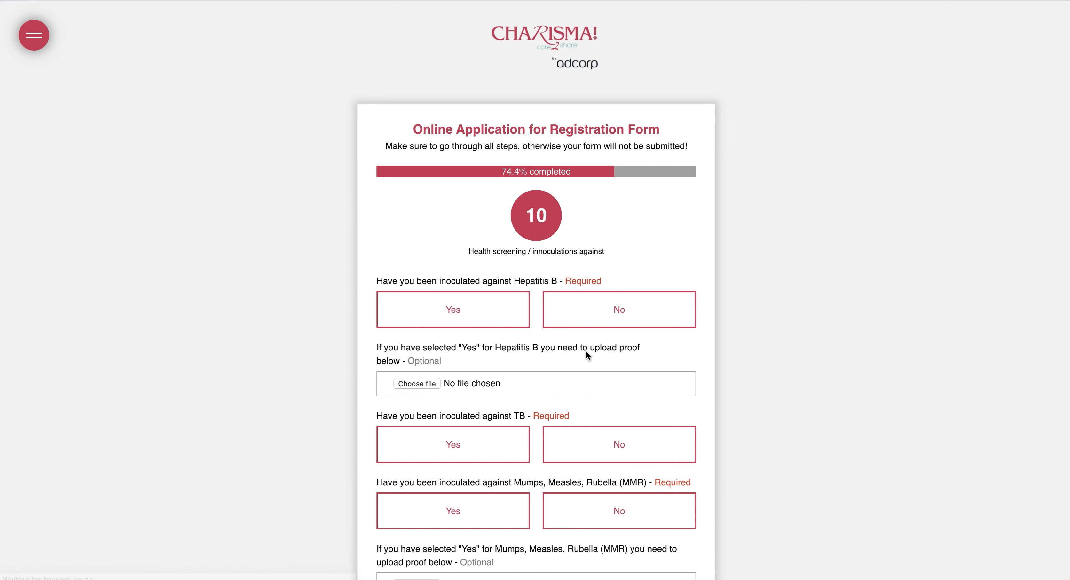
Answer Yes to Hepatitis B, TB and MMR inoculations and upload proofs including download-2.jpg
{"action": "left_click", "coordinate": [485, 322]}
{"action": "left_click", "coordinate": [473, 307]}
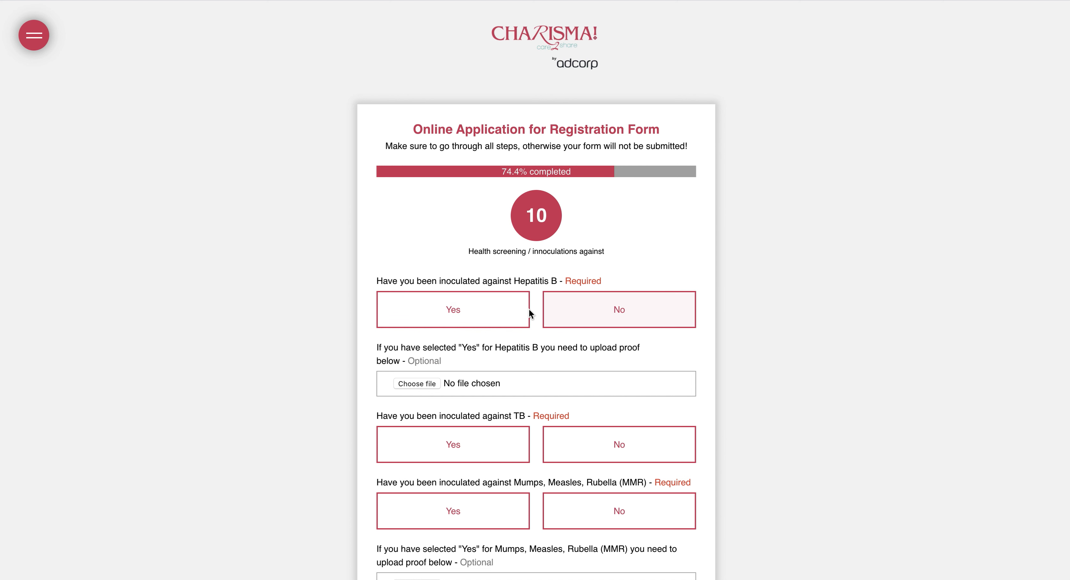
{"action": "left_click", "coordinate": [602, 308]}
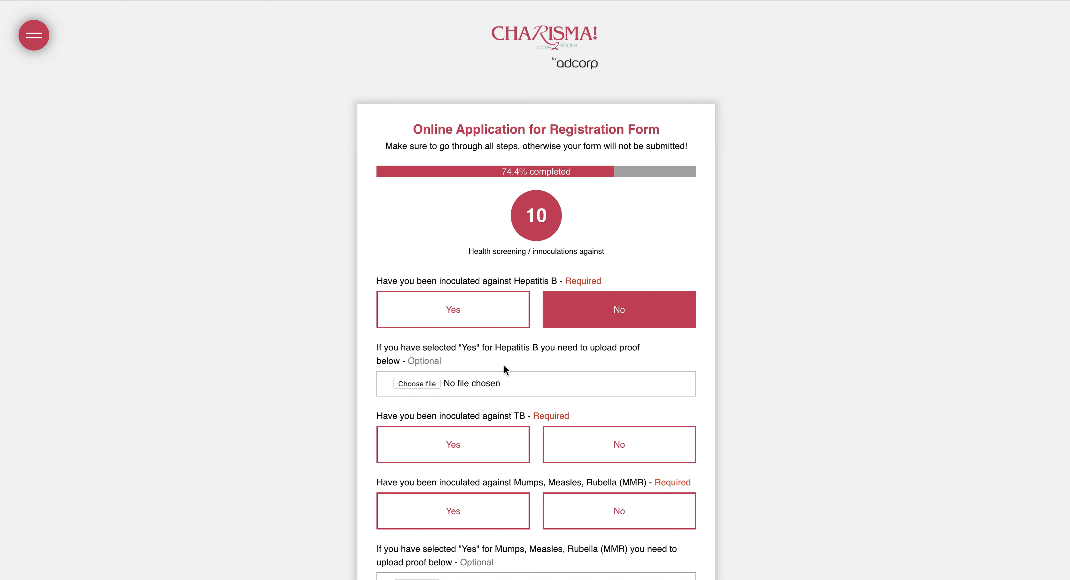
{"action": "left_click", "coordinate": [469, 310]}
{"action": "key", "text": "ctrl+Up"}
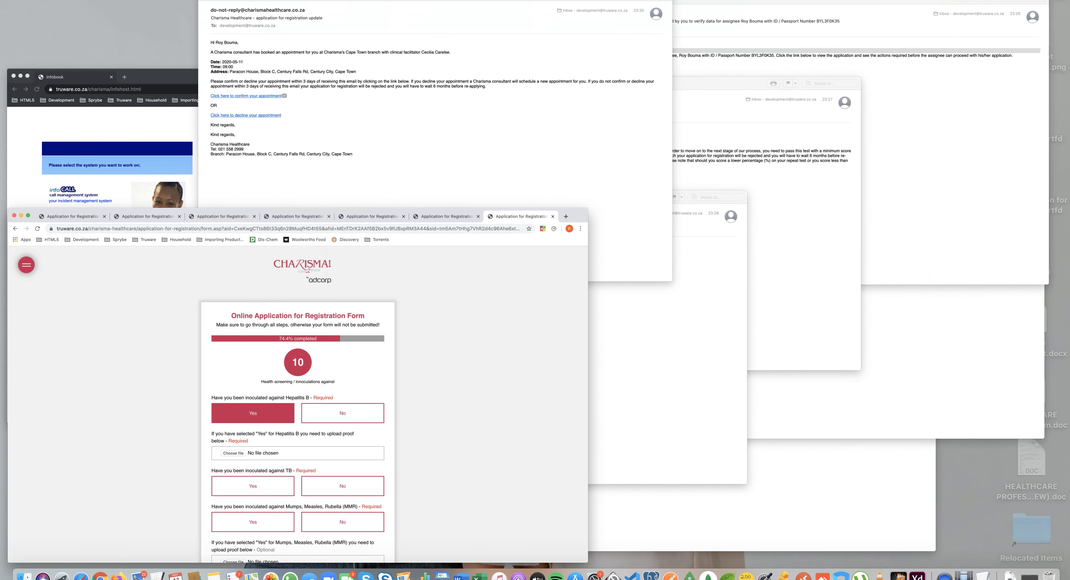
{"action": "key", "text": "ctrl+Up"}
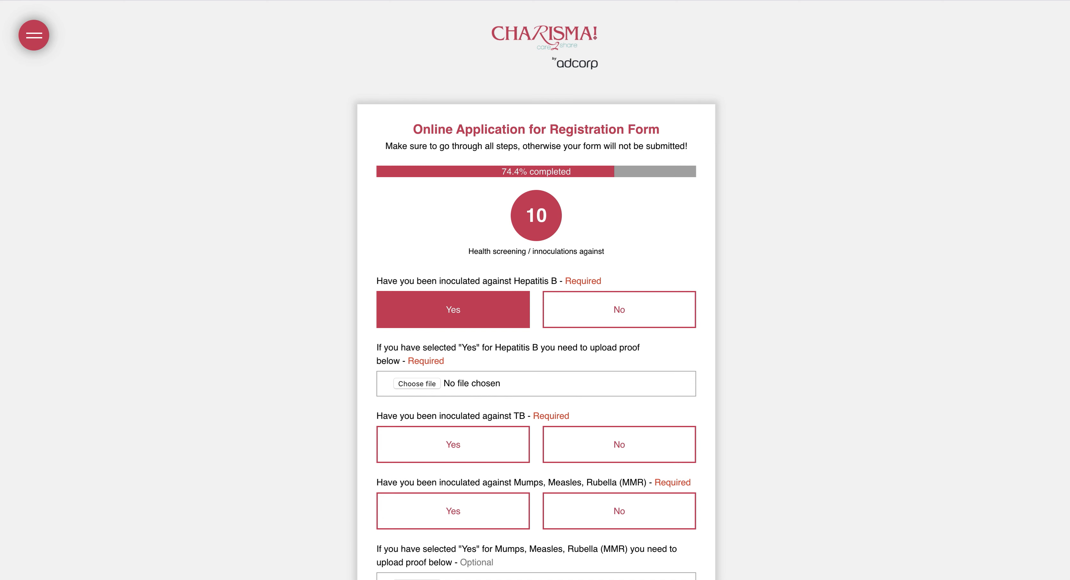
{"action": "left_click_drag", "start_coordinate": [322, 274], "coordinate": [378, 380]}
{"action": "scroll", "coordinate": [426, 379], "scroll_direction": "down", "scroll_amount": 4}
{"action": "left_click", "coordinate": [472, 296]}
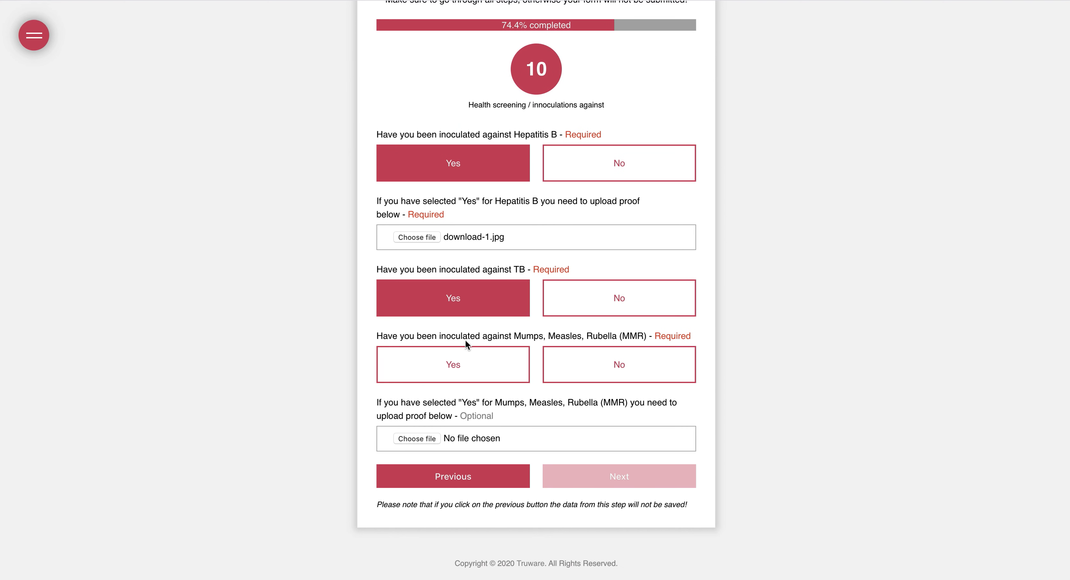
{"action": "left_click", "coordinate": [463, 361]}
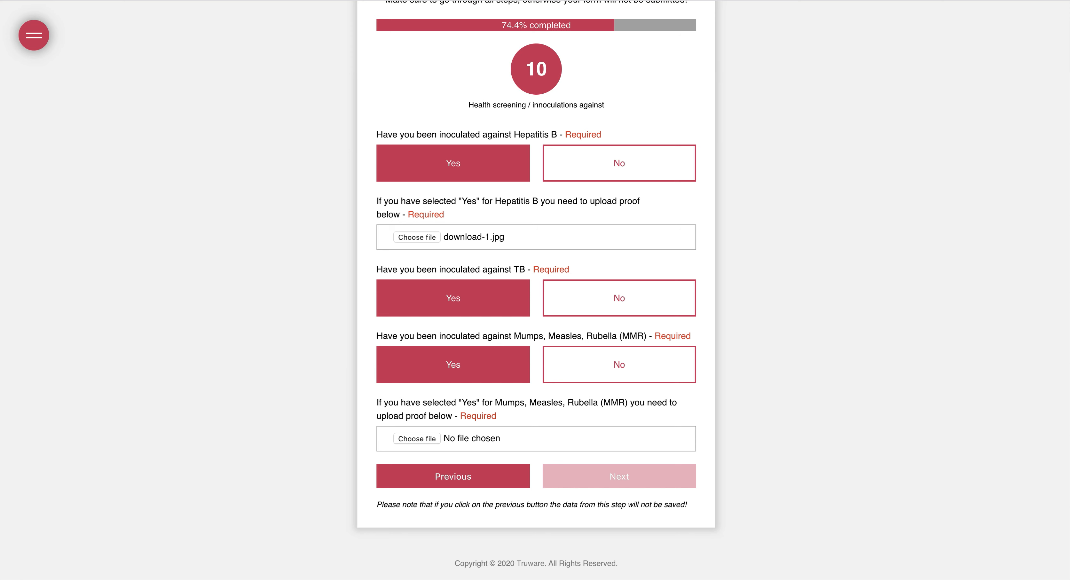
{"action": "left_click_drag", "start_coordinate": [316, 322], "coordinate": [433, 446]}
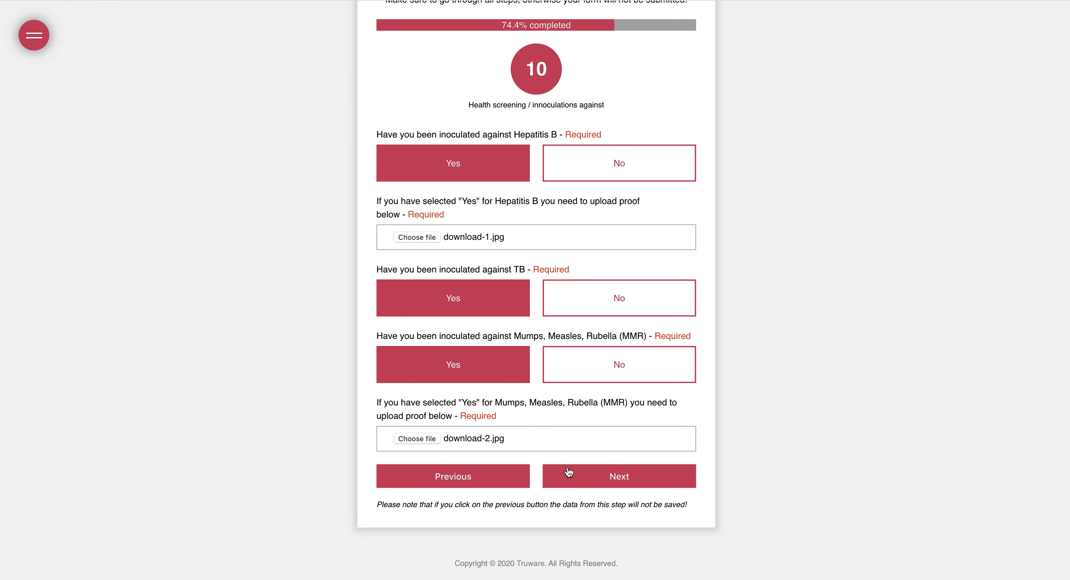
{"action": "left_click", "coordinate": [590, 477]}
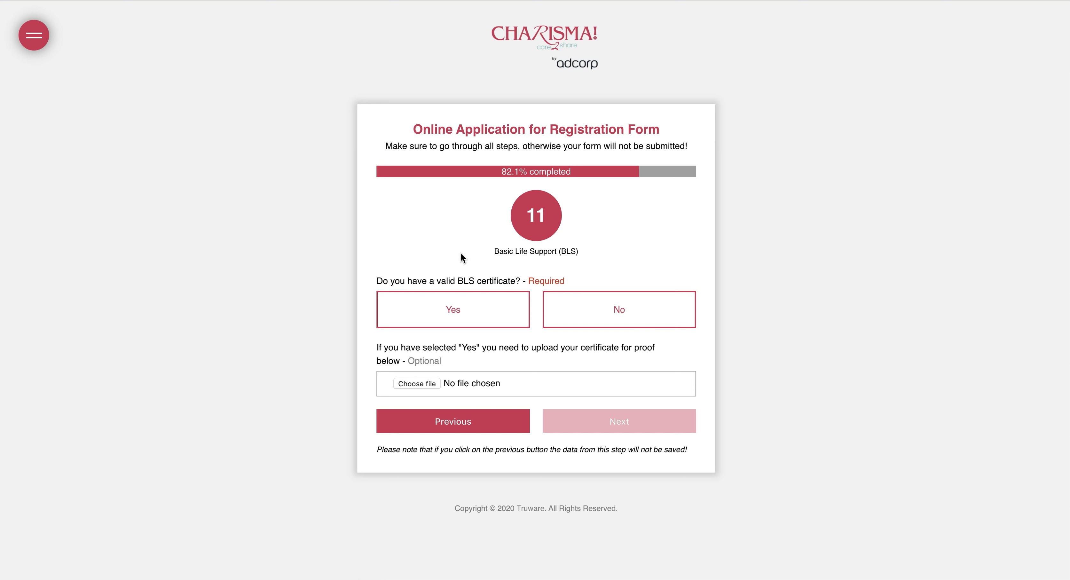
Answer No to holding a BLS certificate and continue
{"action": "left_click", "coordinate": [618, 319]}
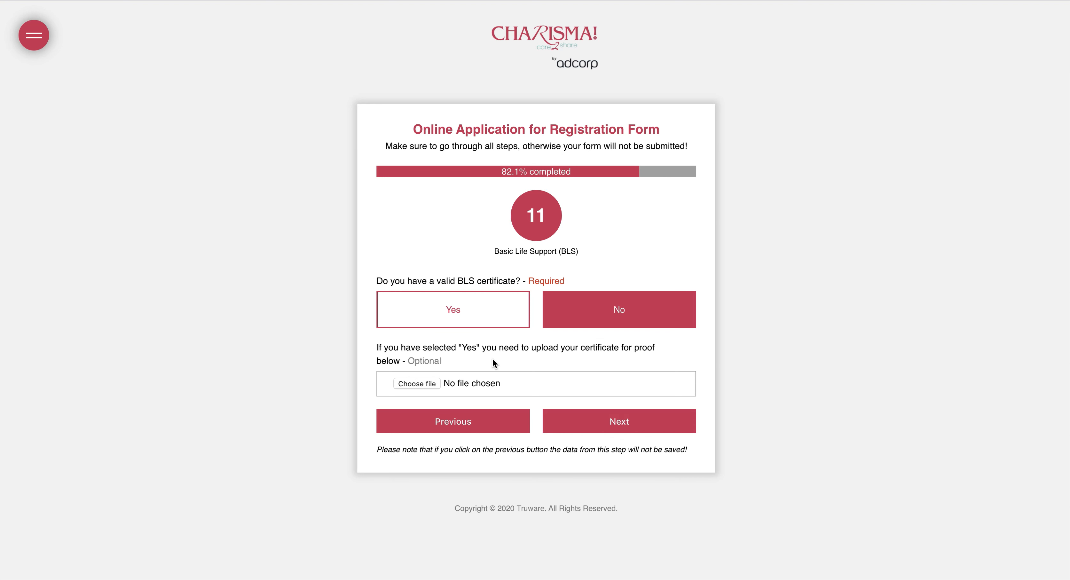
{"action": "left_click", "coordinate": [465, 313]}
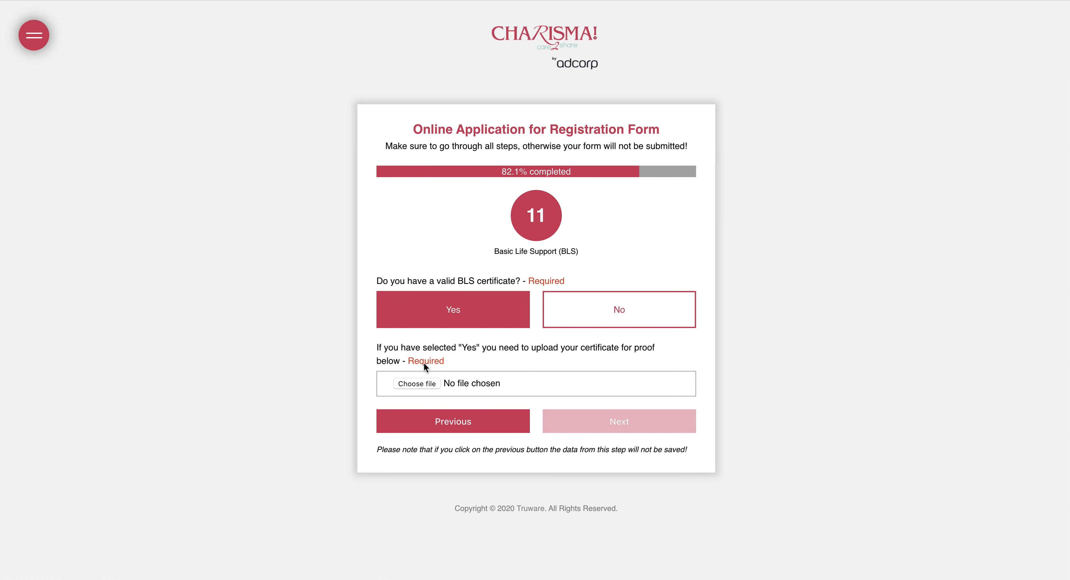
{"action": "left_click", "coordinate": [616, 318]}
{"action": "left_click", "coordinate": [594, 422]}
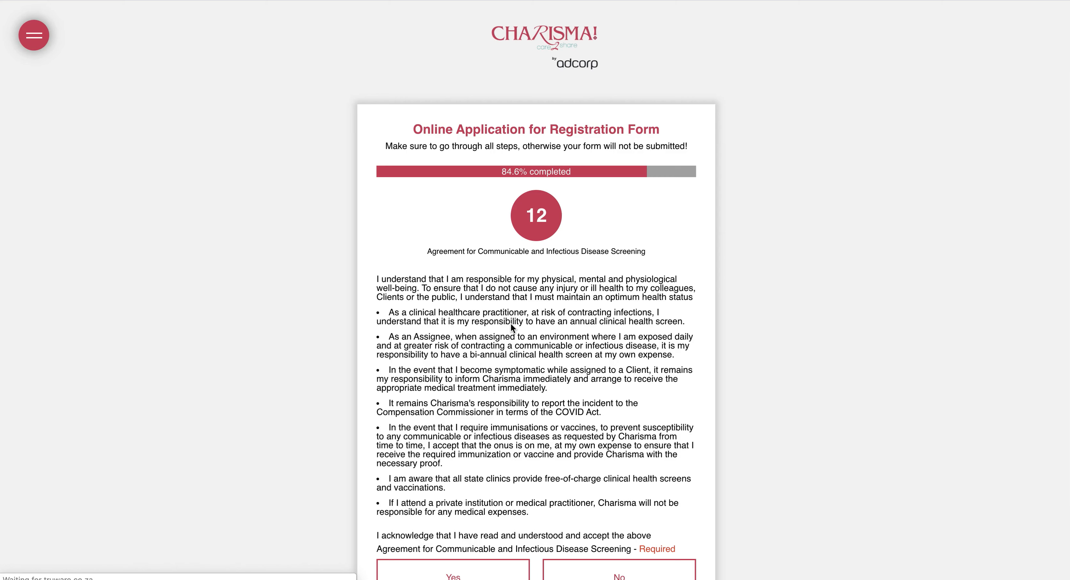
Agree to communicable disease screening and answer No to malpractice cover
{"action": "scroll", "coordinate": [511, 333], "scroll_direction": "down", "scroll_amount": 5}
{"action": "left_click", "coordinate": [485, 433]}
{"action": "left_click", "coordinate": [577, 477]}
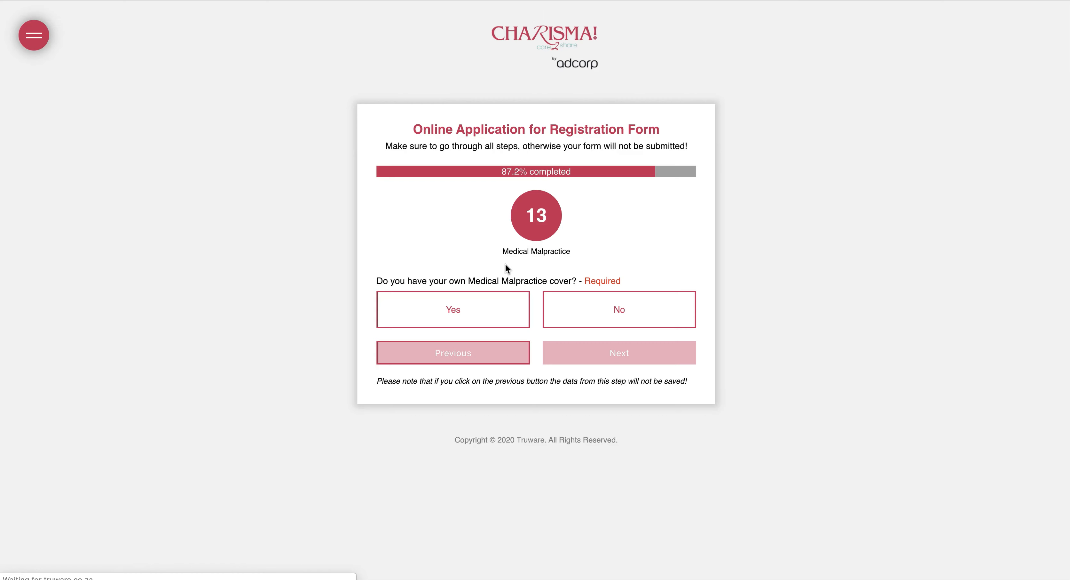
{"action": "left_click", "coordinate": [579, 312]}
{"action": "left_click", "coordinate": [585, 350]}
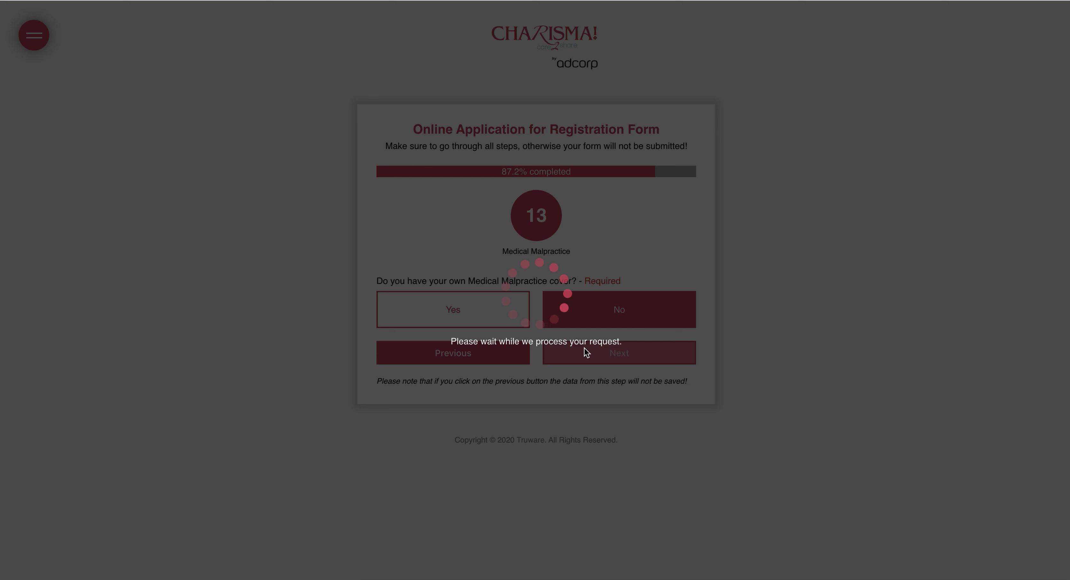
Answer No to private hospital experience; tick Community Nursing, Infection Control, Medical and Oncology
{"action": "scroll", "coordinate": [529, 196], "scroll_direction": "down", "scroll_amount": 3}
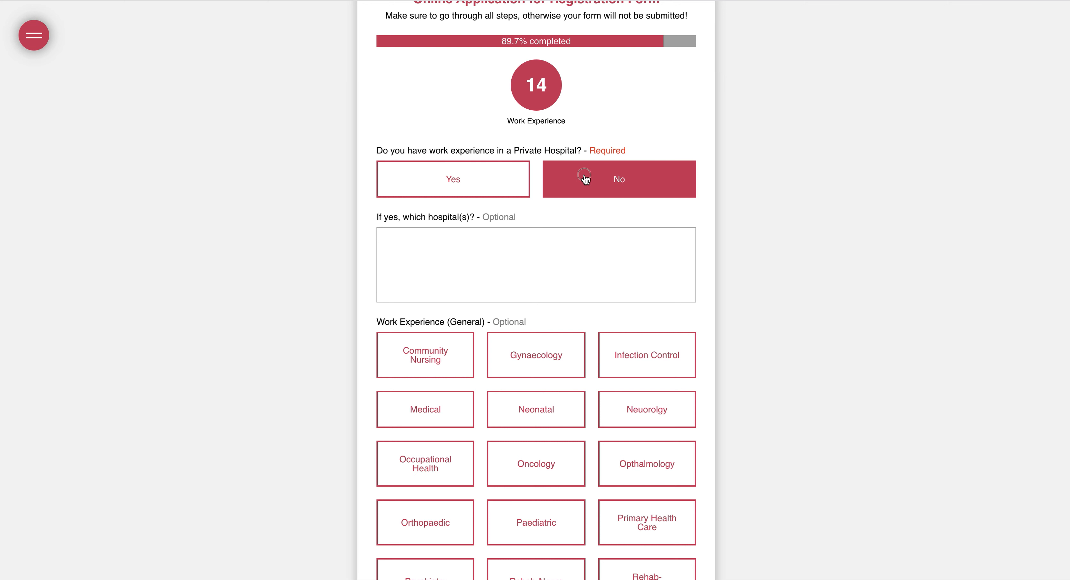
{"action": "left_click", "coordinate": [474, 188]}
{"action": "left_click_drag", "start_coordinate": [443, 216], "coordinate": [535, 219]}
{"action": "left_click", "coordinate": [578, 187]}
{"action": "scroll", "coordinate": [525, 253], "scroll_direction": "down", "scroll_amount": 4}
{"action": "left_click", "coordinate": [450, 198]}
{"action": "left_click", "coordinate": [509, 191]}
{"action": "left_click", "coordinate": [618, 188]}
{"action": "left_click", "coordinate": [573, 185]}
{"action": "left_click", "coordinate": [430, 254]}
{"action": "left_click", "coordinate": [525, 307]}
Leave Renal unticked and submit the Work Experience step
{"action": "scroll", "coordinate": [524, 305], "scroll_direction": "down", "scroll_amount": 4}
{"action": "left_click", "coordinate": [523, 305]}
{"action": "scroll", "coordinate": [522, 291], "scroll_direction": "up", "scroll_amount": 1}
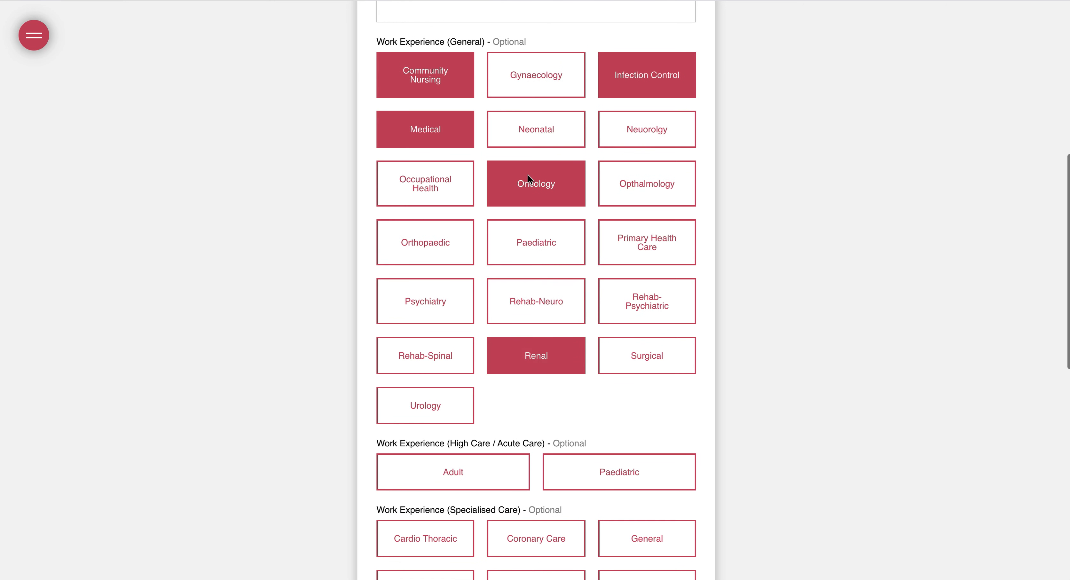
{"action": "left_click", "coordinate": [472, 249]}
{"action": "scroll", "coordinate": [473, 290], "scroll_direction": "down", "scroll_amount": 2}
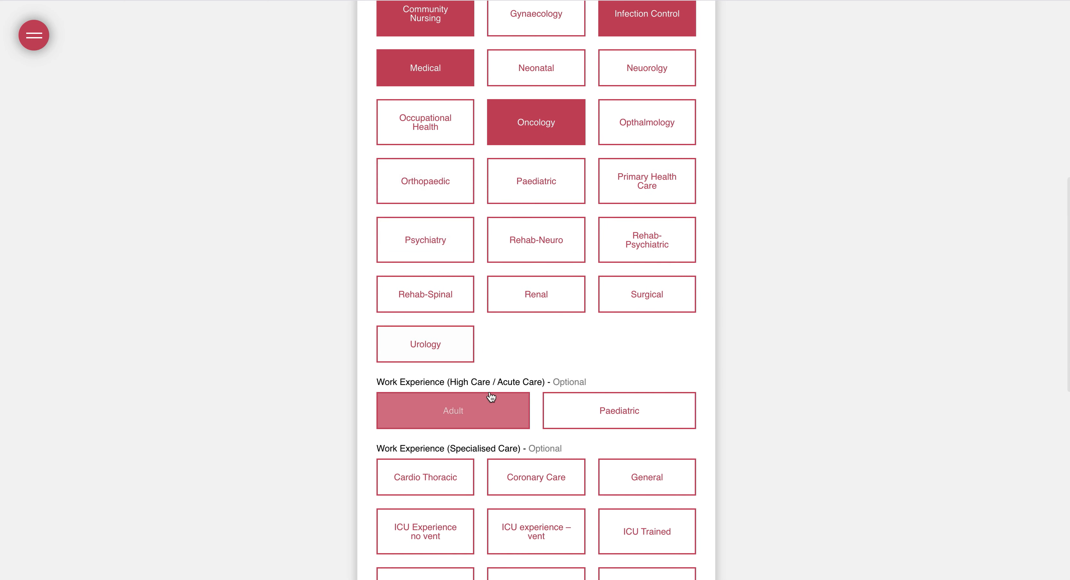
{"action": "scroll", "coordinate": [498, 376], "scroll_direction": "down", "scroll_amount": 6}
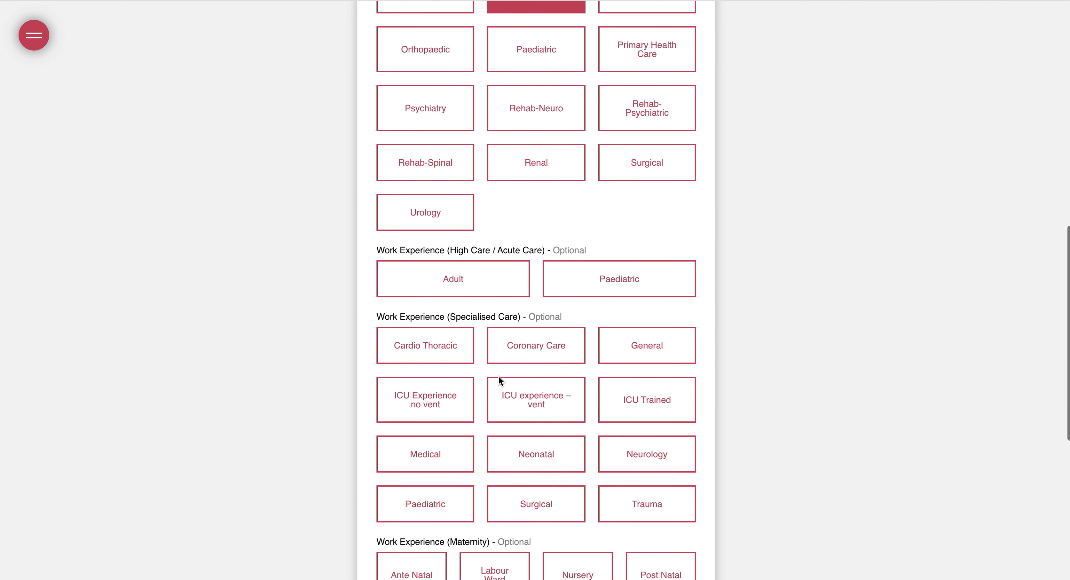
{"action": "left_click", "coordinate": [498, 376]}
{"action": "scroll", "coordinate": [498, 376], "scroll_direction": "down", "scroll_amount": 7}
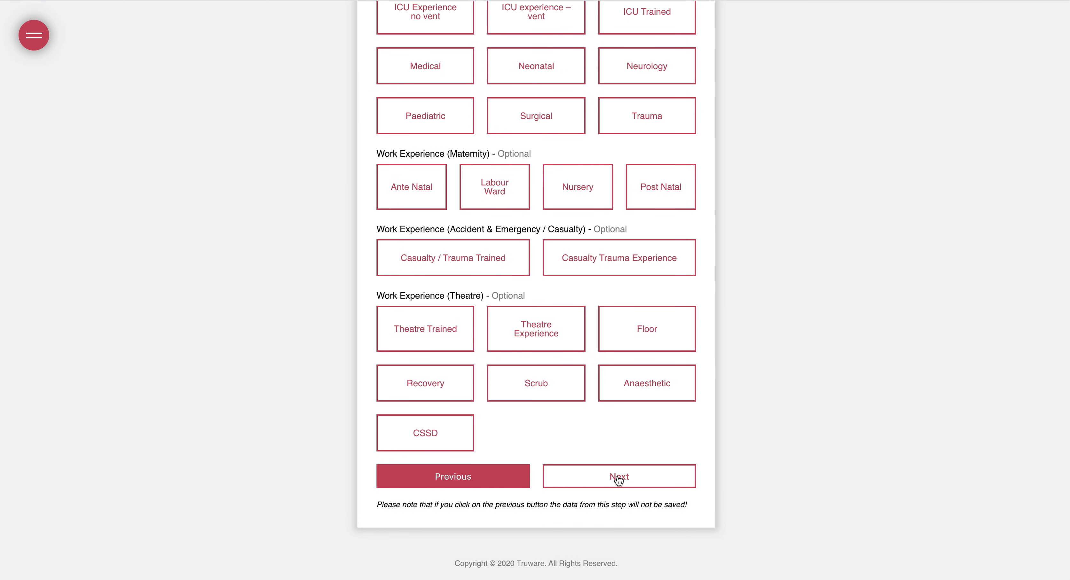
{"action": "left_click", "coordinate": [616, 478]}
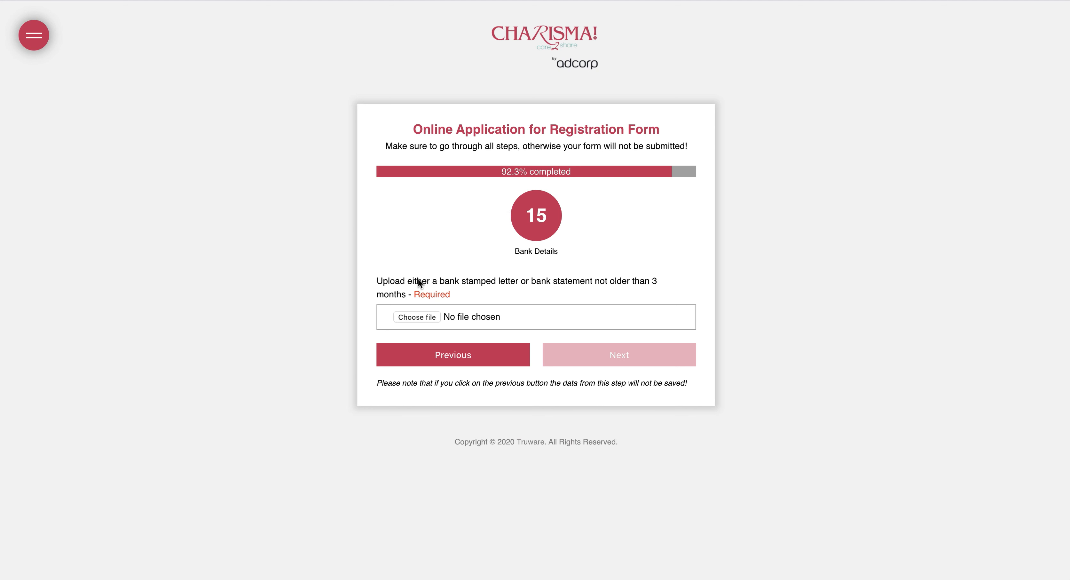
Upload download-4.jpg as bank proof, choose the 26% tax rate, accept the declaration, and submit
{"action": "left_click_drag", "start_coordinate": [1, 345], "coordinate": [428, 318]}
{"action": "left_click", "coordinate": [586, 362]}
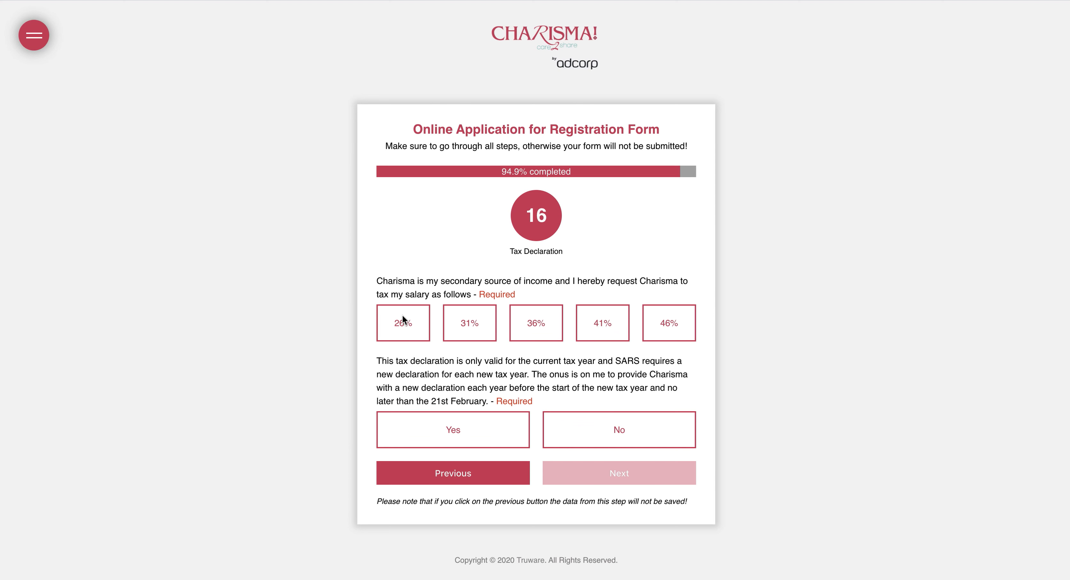
{"action": "left_click", "coordinate": [402, 334]}
{"action": "left_click", "coordinate": [454, 428]}
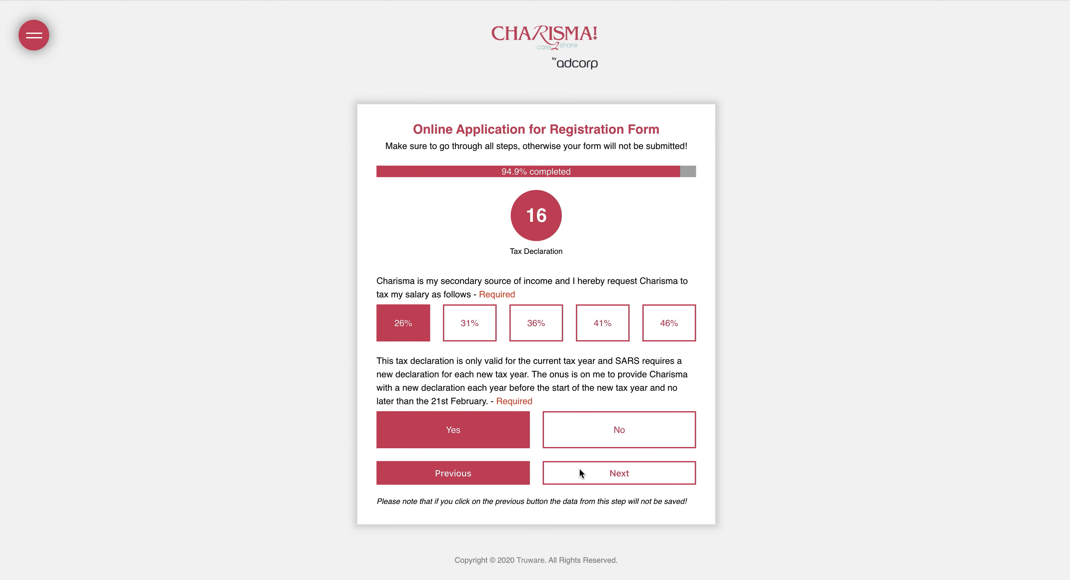
{"action": "left_click", "coordinate": [579, 468]}
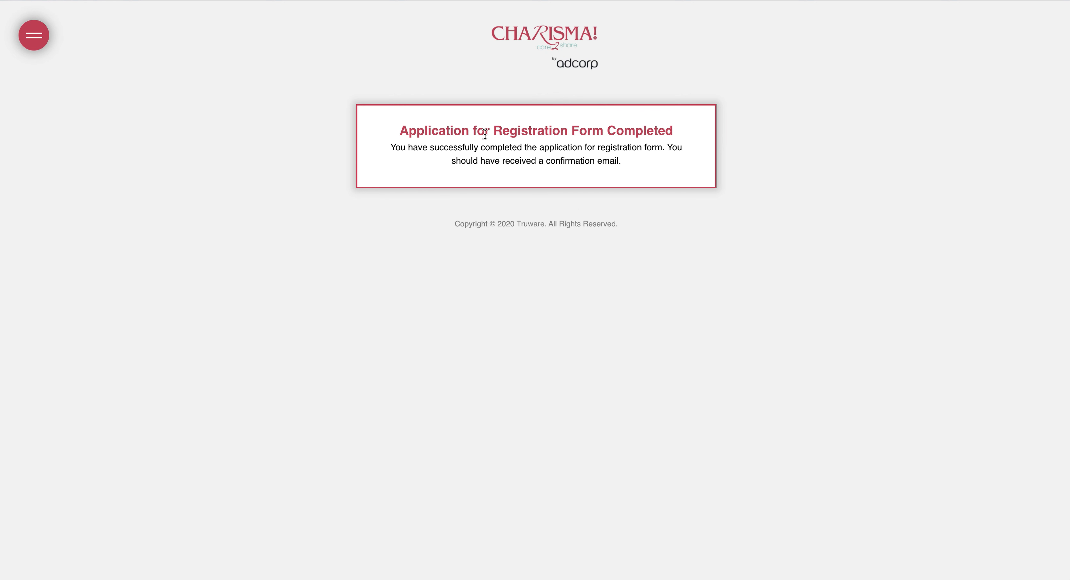
{"action": "left_click_drag", "start_coordinate": [459, 134], "coordinate": [544, 229]}
{"action": "left_click", "coordinate": [462, 287]}
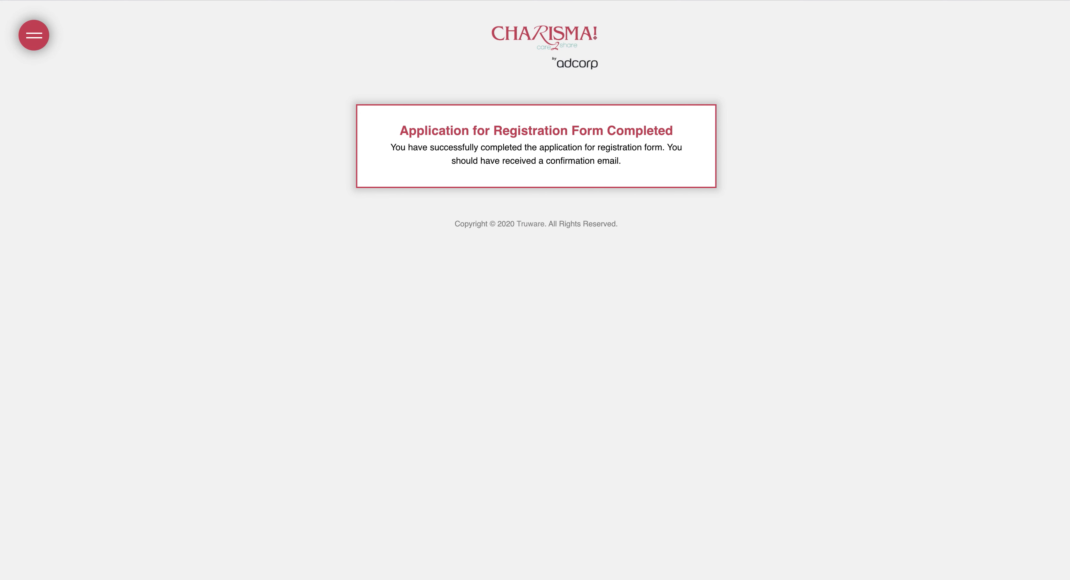
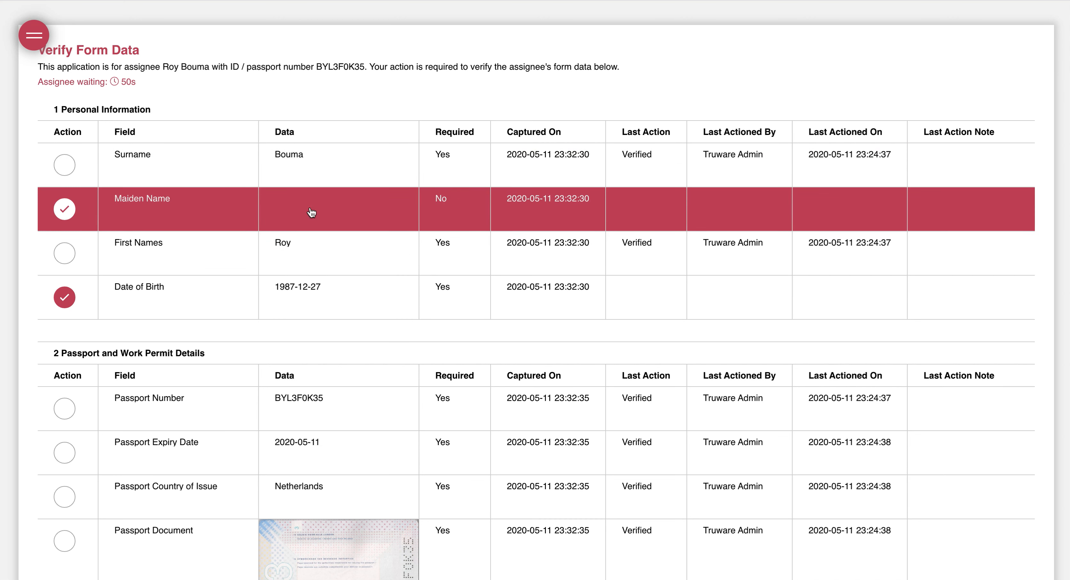
Scroll through the remaining form sections down to Bank Details and the 26% Tax Declaration
{"action": "scroll", "coordinate": [141, 251], "scroll_direction": "down", "scroll_amount": 5}
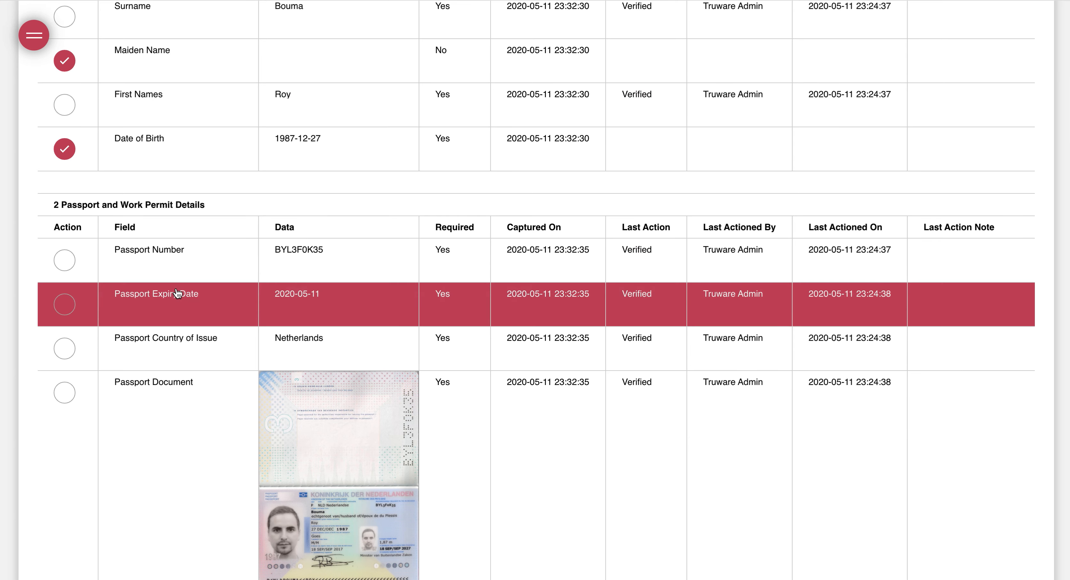
{"action": "scroll", "coordinate": [178, 294], "scroll_direction": "down", "scroll_amount": 7}
{"action": "scroll", "coordinate": [178, 294], "scroll_direction": "down", "scroll_amount": 14}
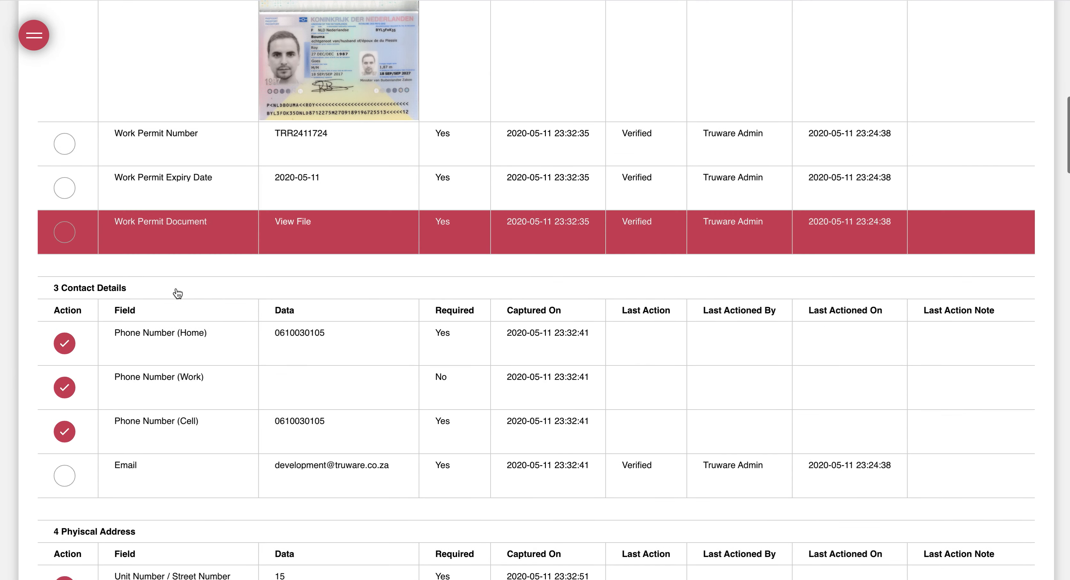
{"action": "scroll", "coordinate": [144, 300], "scroll_direction": "down", "scroll_amount": 7}
{"action": "scroll", "coordinate": [144, 300], "scroll_direction": "down", "scroll_amount": 3}
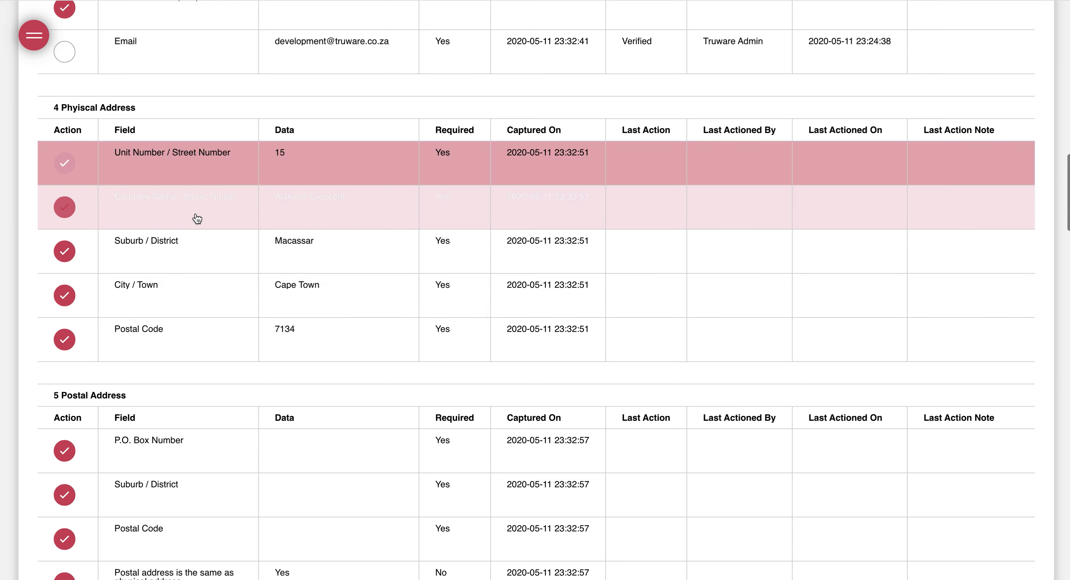
{"action": "scroll", "coordinate": [251, 260], "scroll_direction": "down", "scroll_amount": 10}
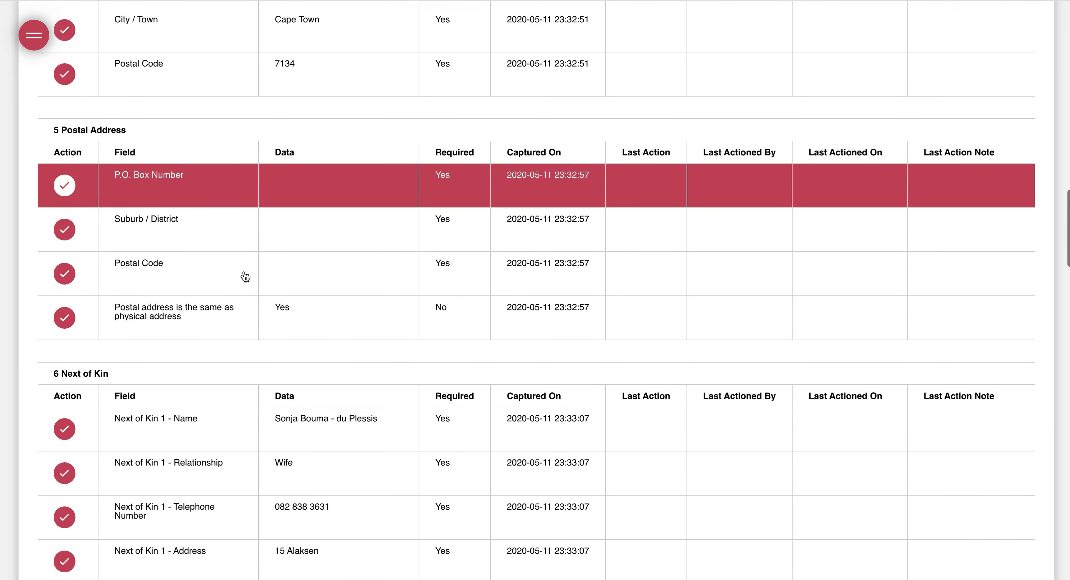
{"action": "scroll", "coordinate": [245, 276], "scroll_direction": "down", "scroll_amount": 17}
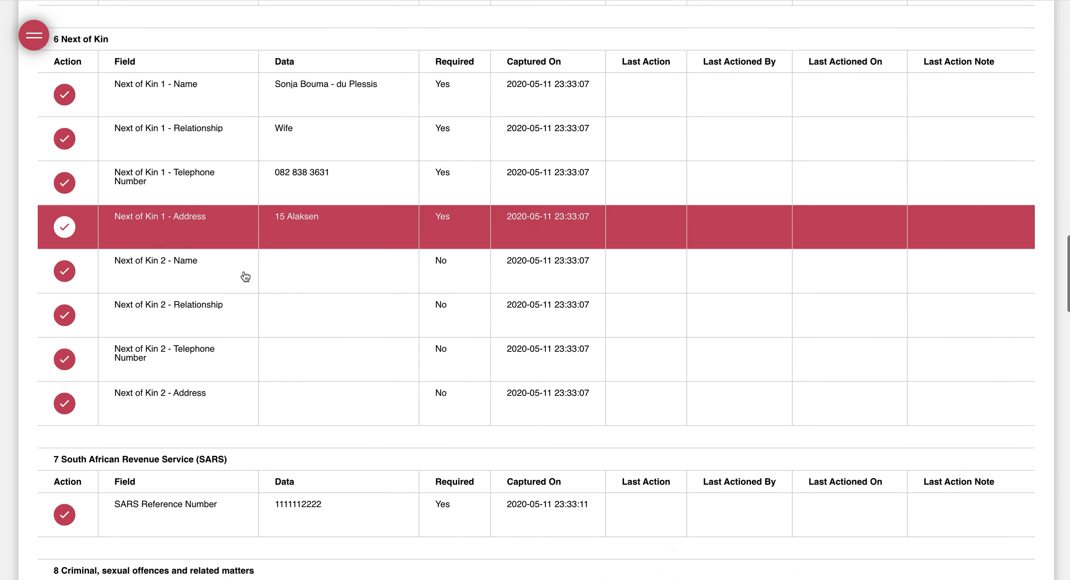
{"action": "scroll", "coordinate": [326, 185], "scroll_direction": "down", "scroll_amount": 20}
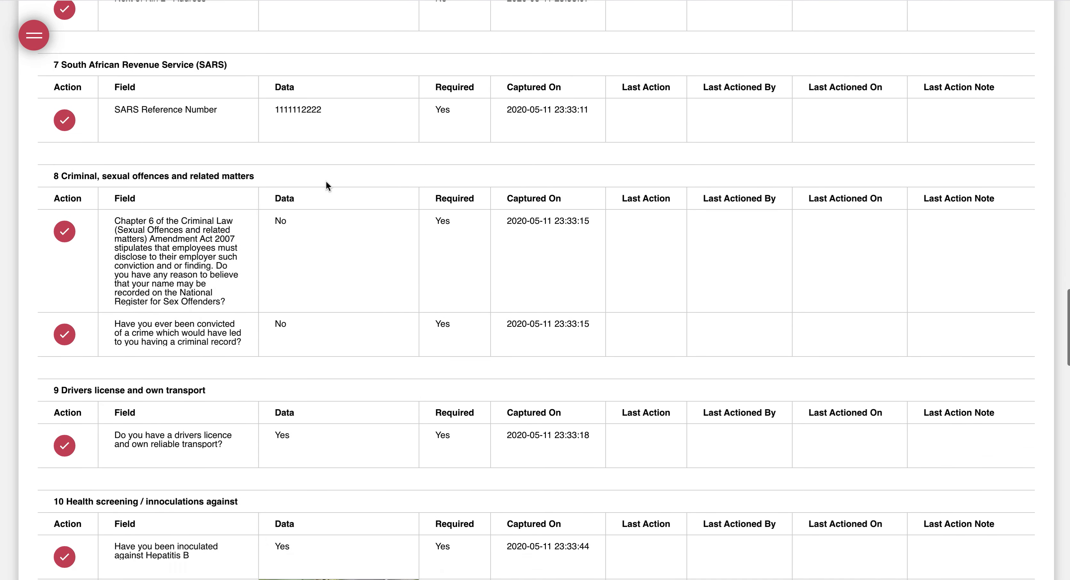
{"action": "scroll", "coordinate": [326, 183], "scroll_direction": "down", "scroll_amount": 3}
{"action": "scroll", "coordinate": [326, 183], "scroll_direction": "up", "scroll_amount": 4}
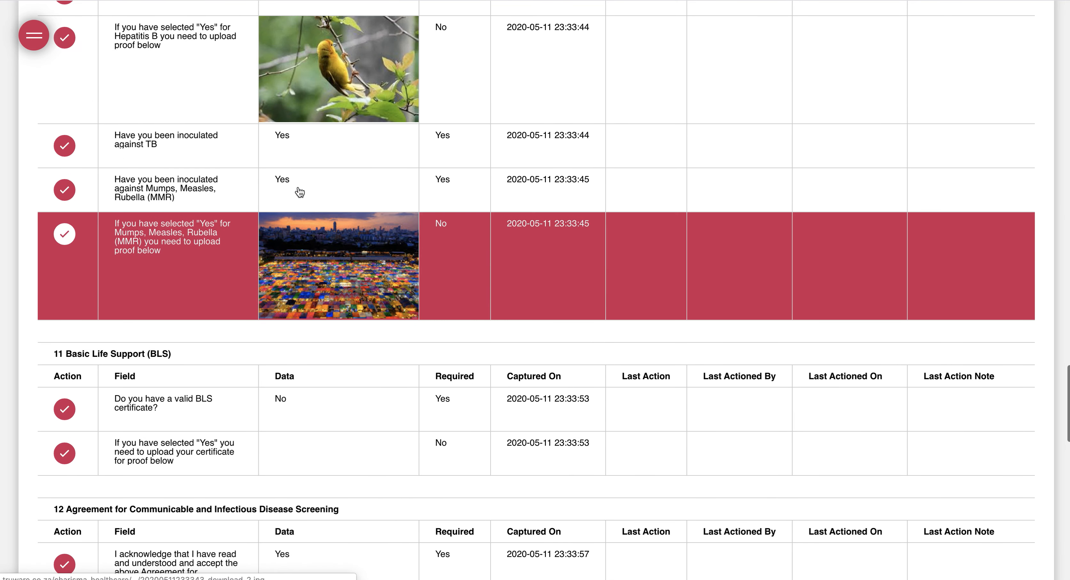
{"action": "scroll", "coordinate": [438, 303], "scroll_direction": "down", "scroll_amount": 13}
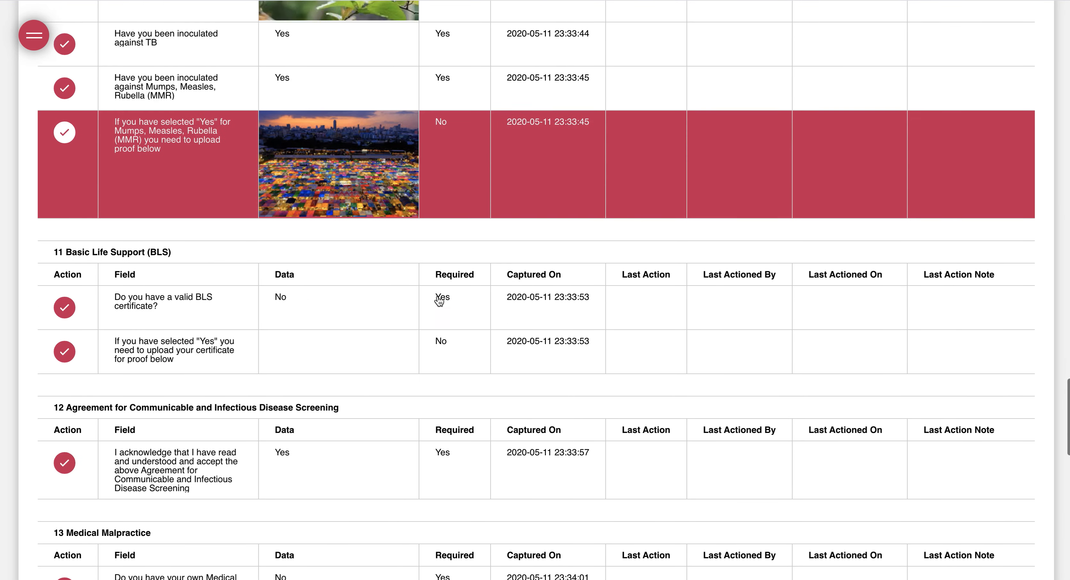
{"action": "scroll", "coordinate": [439, 301], "scroll_direction": "down", "scroll_amount": 18}
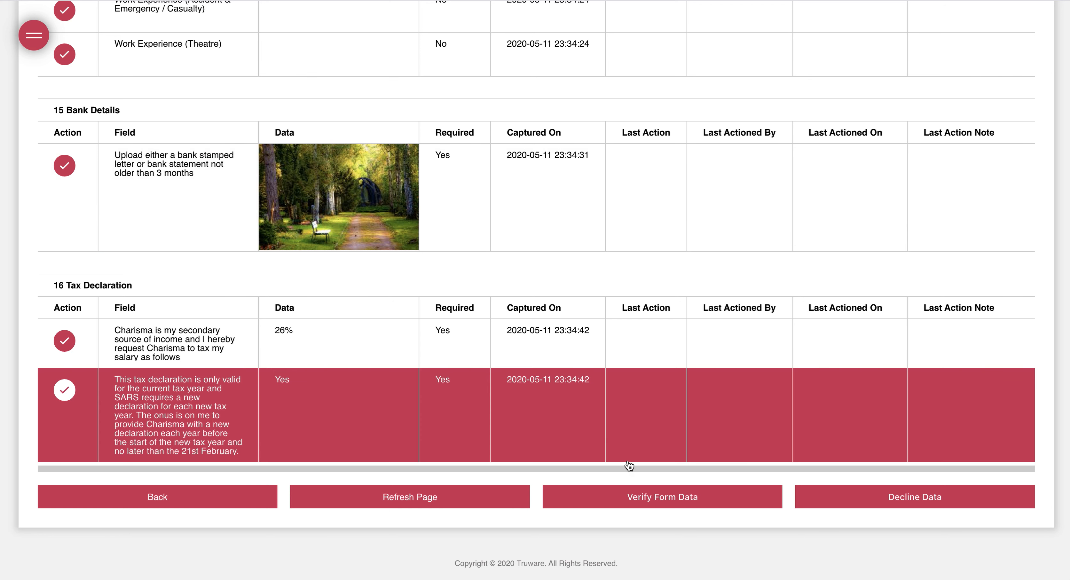
Submit the ticked form data as verified and return to the Application Action page
{"action": "left_click", "coordinate": [614, 503]}
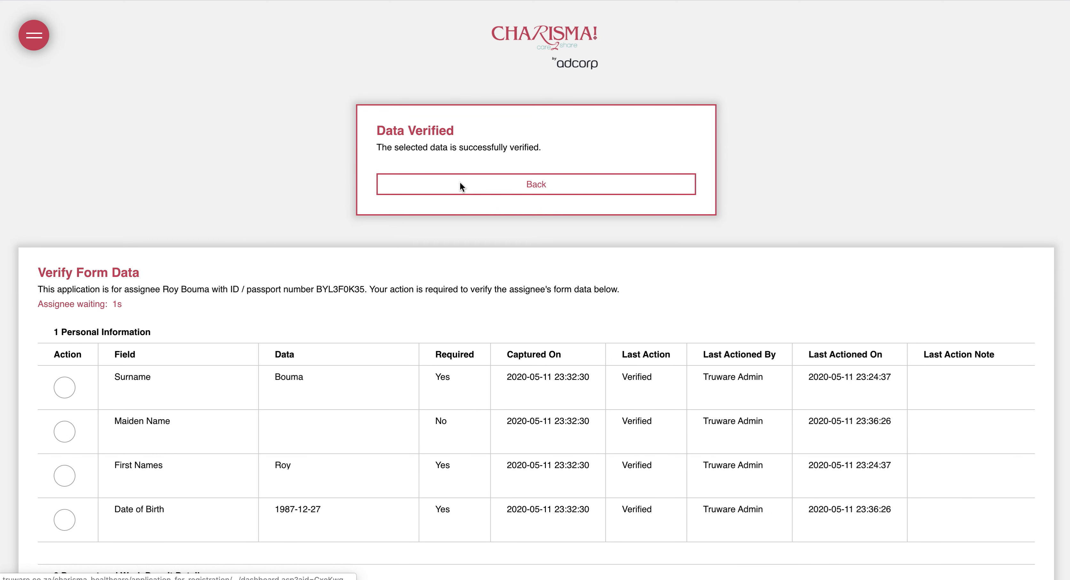
{"action": "left_click", "coordinate": [460, 182]}
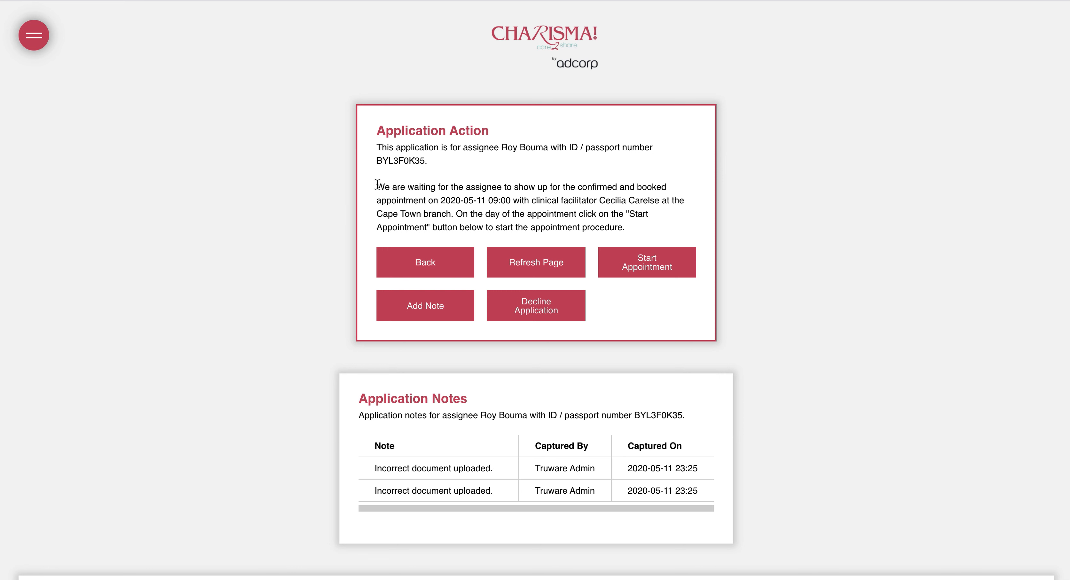
{"action": "left_click_drag", "start_coordinate": [377, 184], "coordinate": [628, 217]}
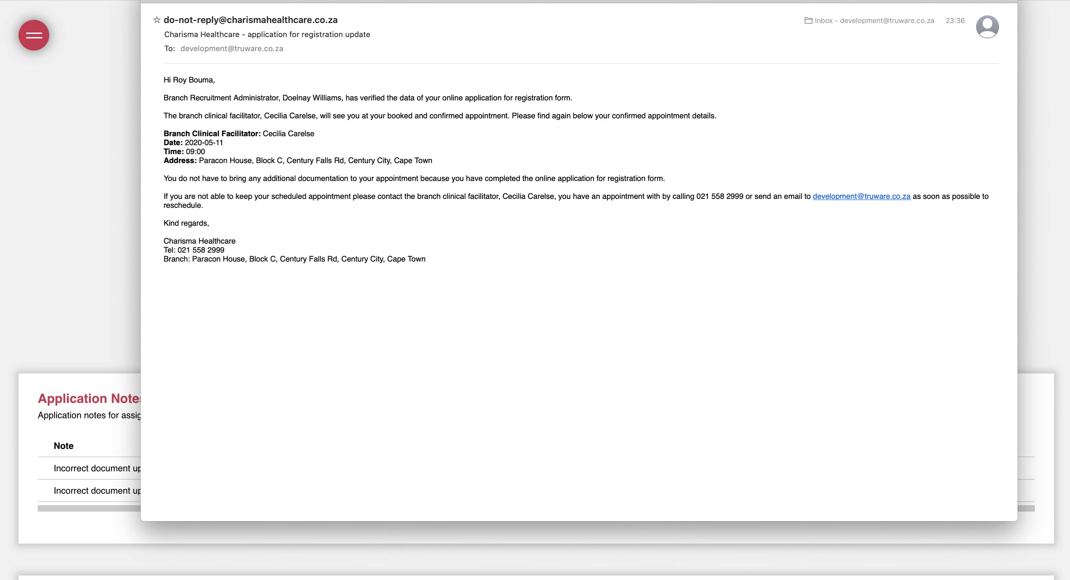
{"action": "left_click_drag", "start_coordinate": [354, 1], "coordinate": [357, 62]}
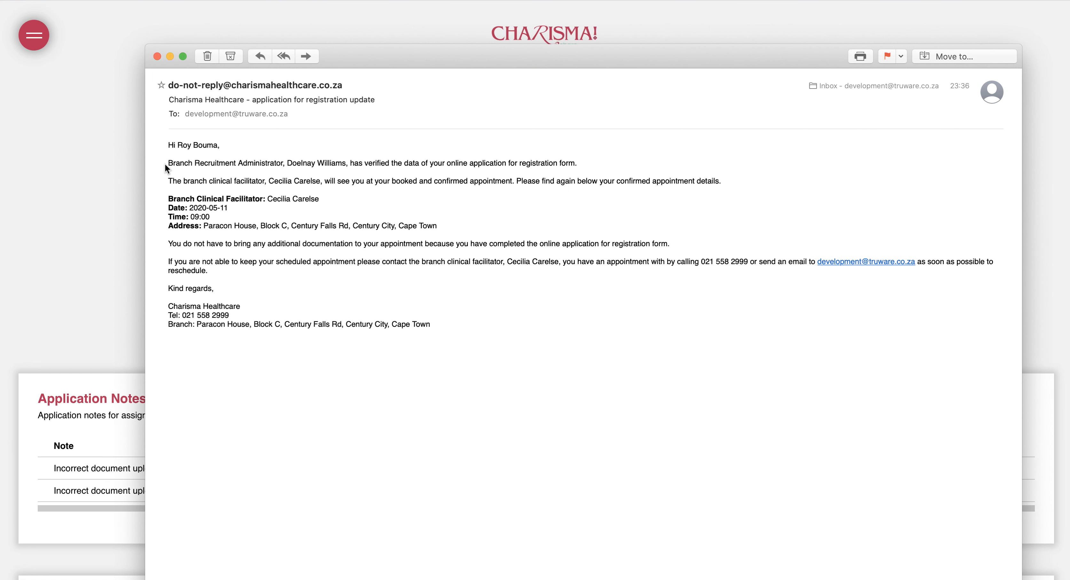
Review the email's data-verified line and appointment details, then close both mail windows
{"action": "left_click_drag", "start_coordinate": [174, 162], "coordinate": [452, 169]}
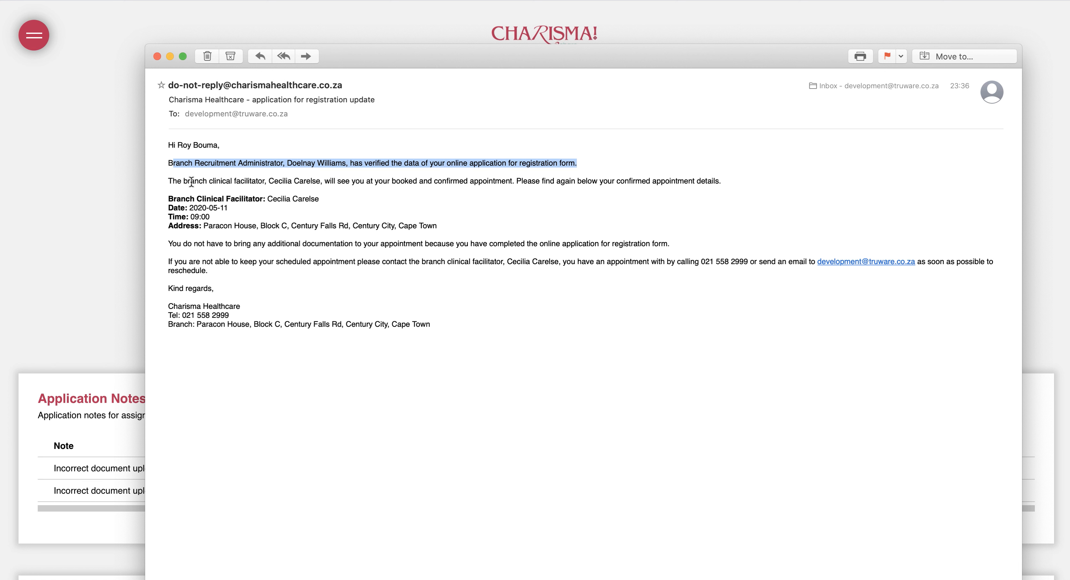
{"action": "left_click_drag", "start_coordinate": [196, 199], "coordinate": [388, 241]}
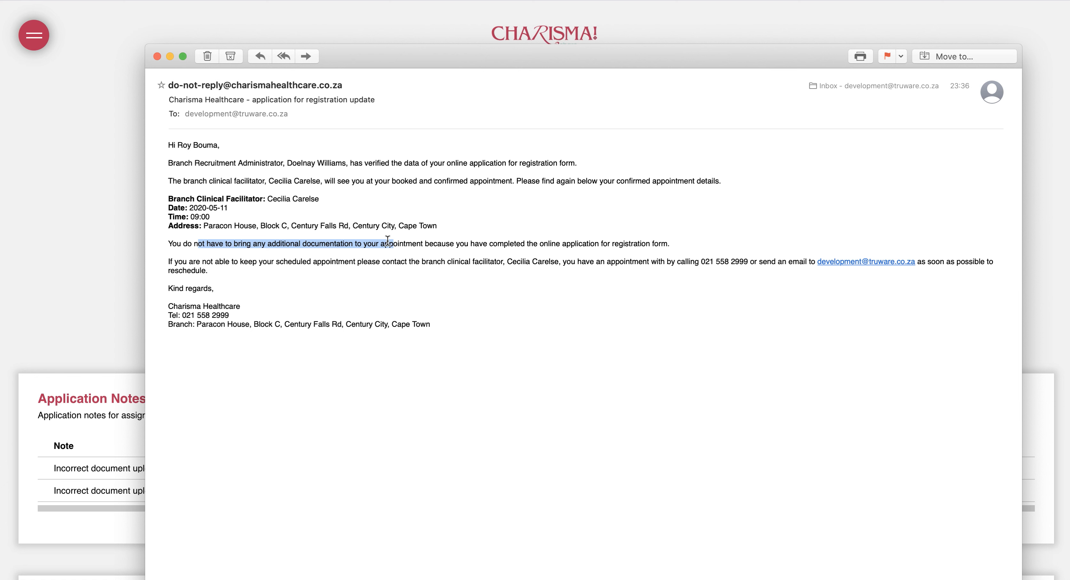
{"action": "left_click", "coordinate": [157, 57]}
{"action": "left_click", "coordinate": [123, 157]}
{"action": "left_click", "coordinate": [292, 155]}
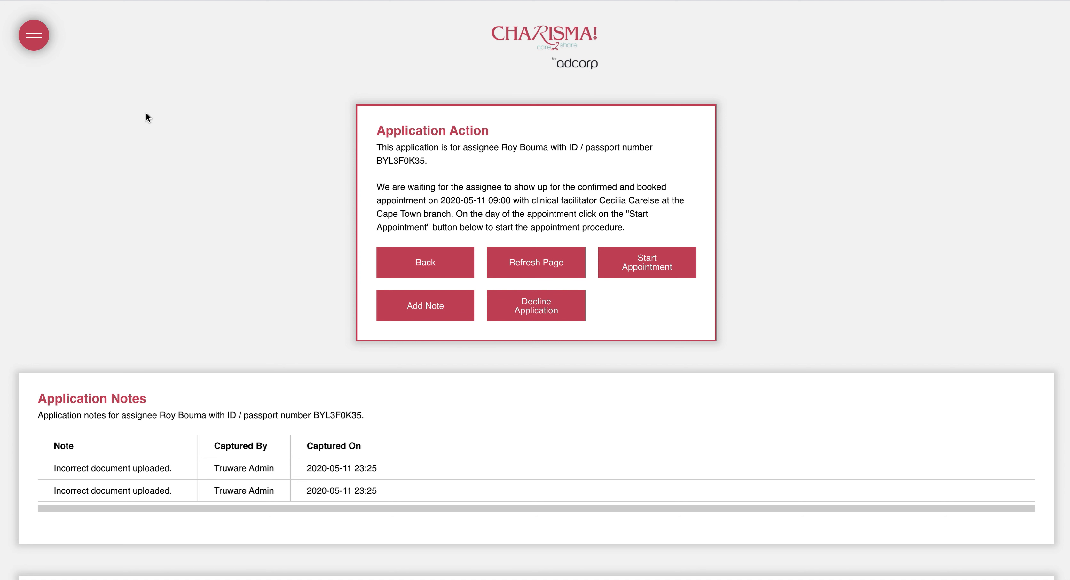
Use the hamburger navigation drawer to go to Manage Applications
{"action": "left_click", "coordinate": [33, 40]}
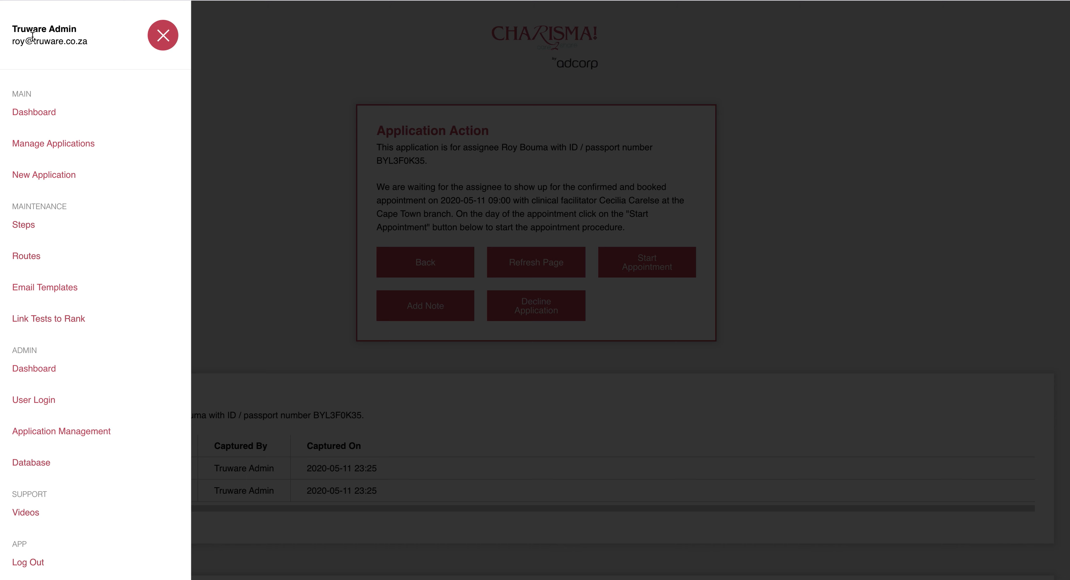
{"action": "left_click", "coordinate": [460, 172]}
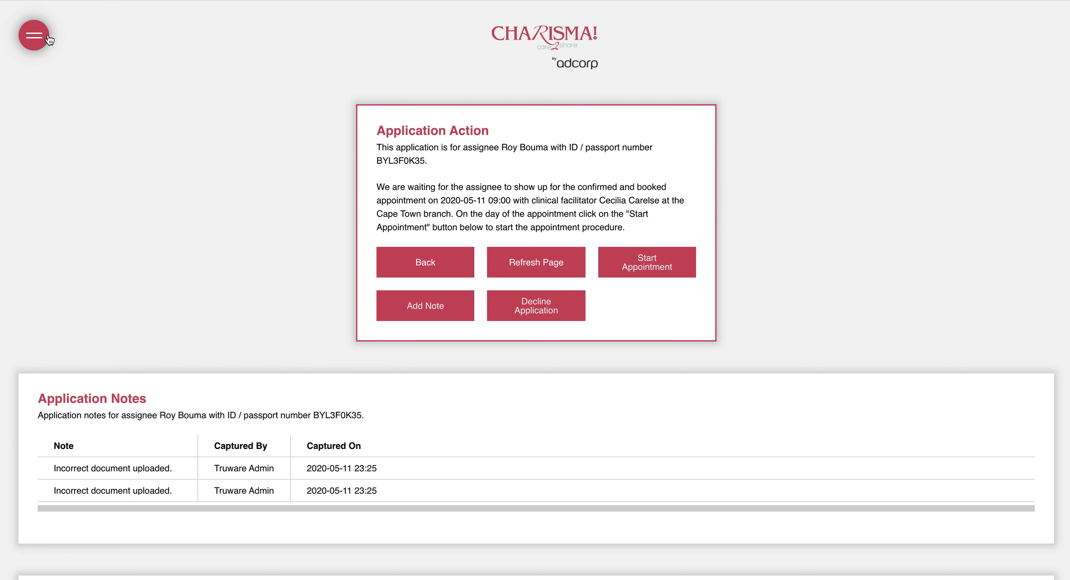
{"action": "left_click", "coordinate": [35, 39]}
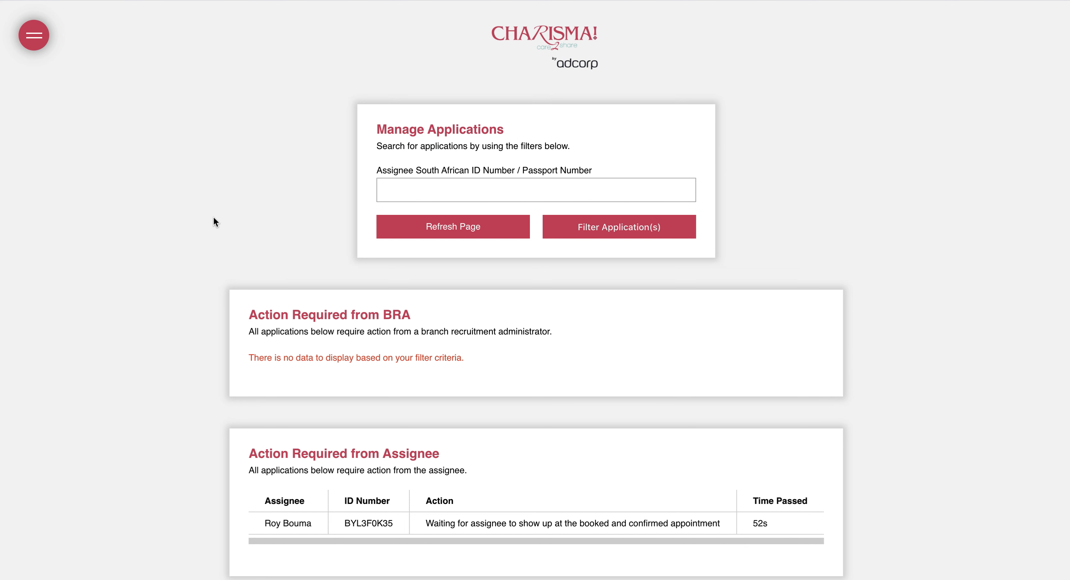
Review the Manage Applications list, including the empty Action Required from BRA section
{"action": "scroll", "coordinate": [213, 399], "scroll_direction": "down", "scroll_amount": 2}
{"action": "scroll", "coordinate": [245, 293], "scroll_direction": "up", "scroll_amount": 1}
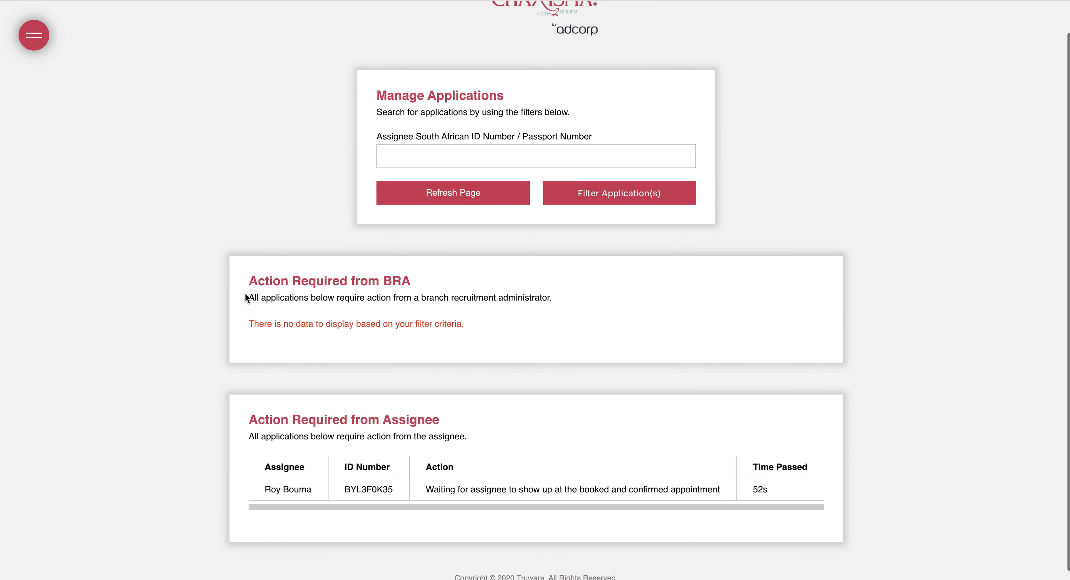
{"action": "scroll", "coordinate": [245, 292], "scroll_direction": "down", "scroll_amount": 1}
{"action": "left_click_drag", "start_coordinate": [256, 266], "coordinate": [416, 266]}
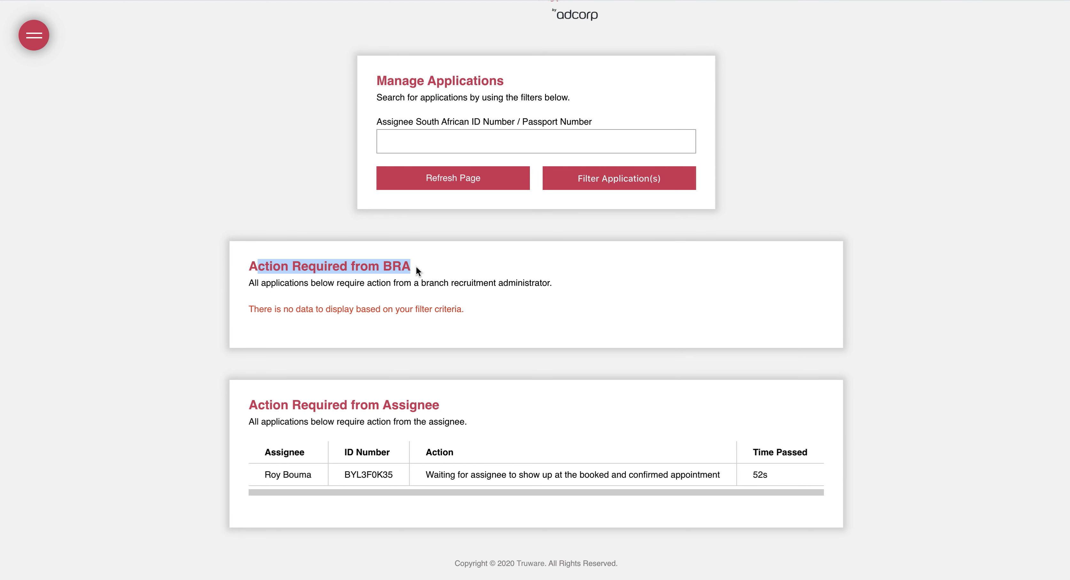
{"action": "left_click", "coordinate": [381, 266]}
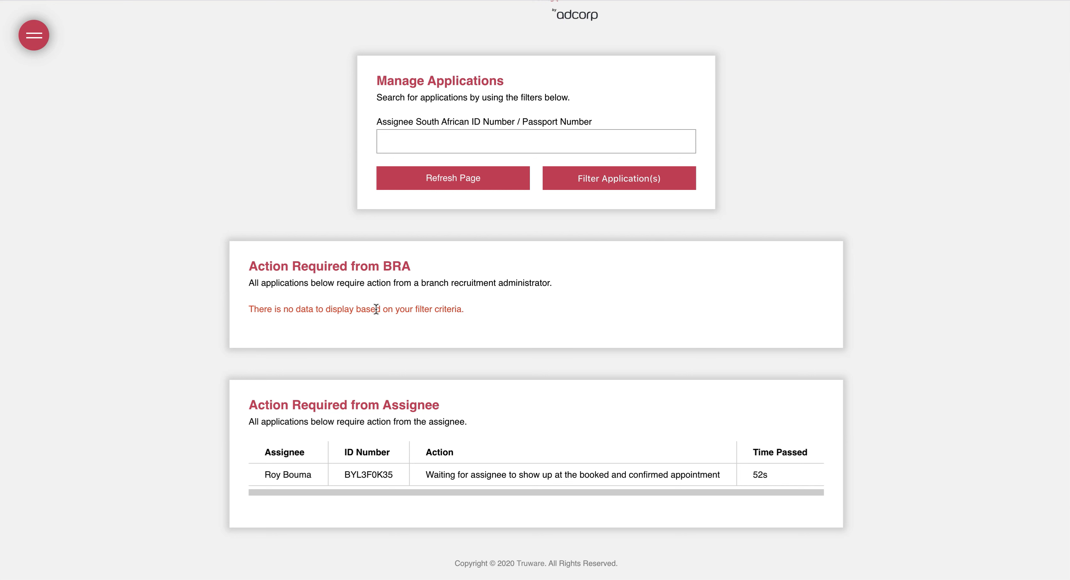
{"action": "left_click", "coordinate": [422, 136]}
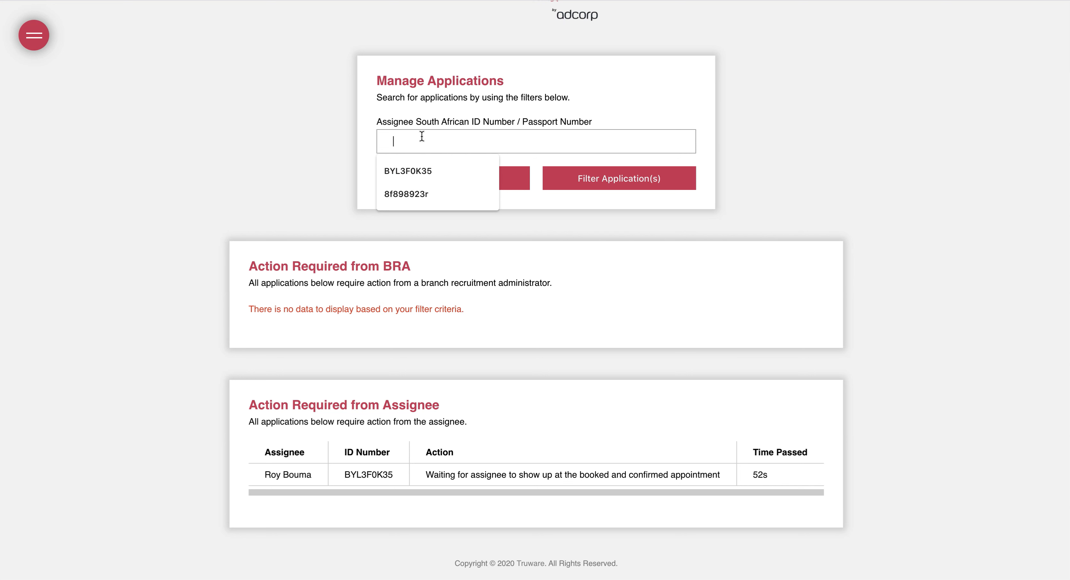
{"action": "left_click", "coordinate": [331, 122]}
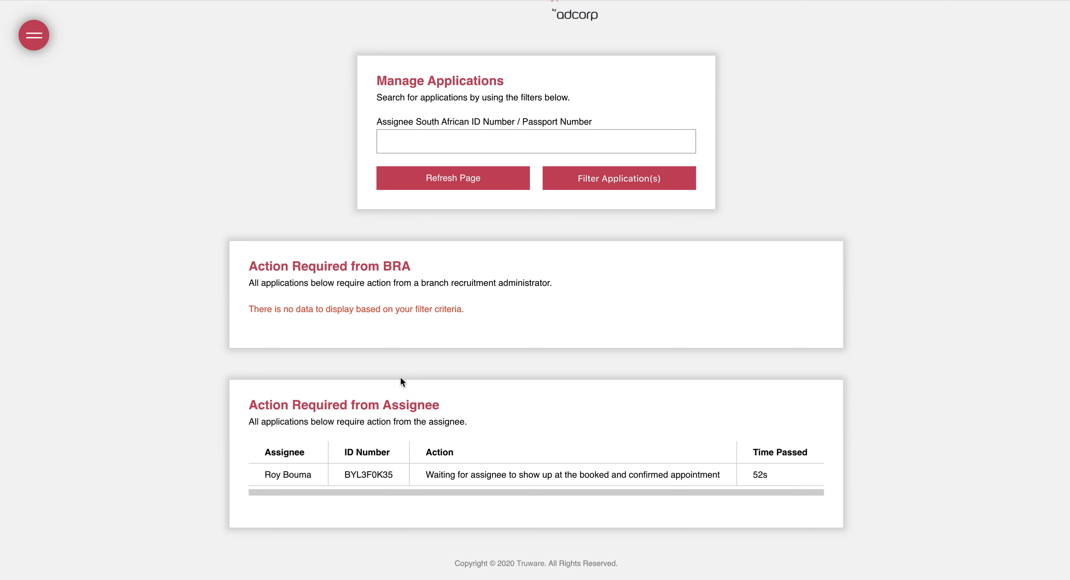
Open the assignee's pending application and start the booked appointment
{"action": "left_click", "coordinate": [368, 478]}
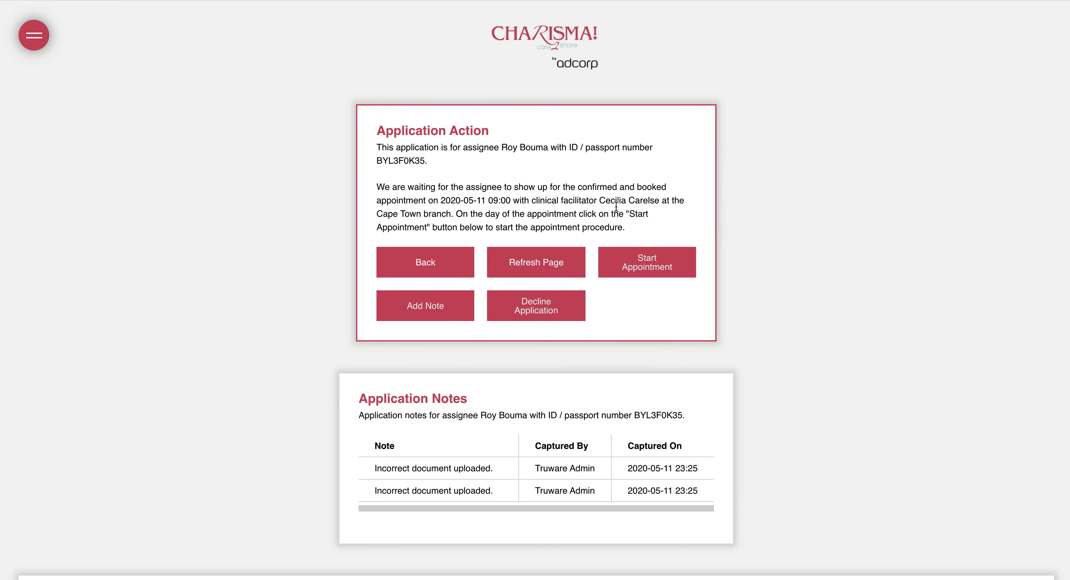
{"action": "scroll", "coordinate": [229, 417], "scroll_direction": "down", "scroll_amount": 8}
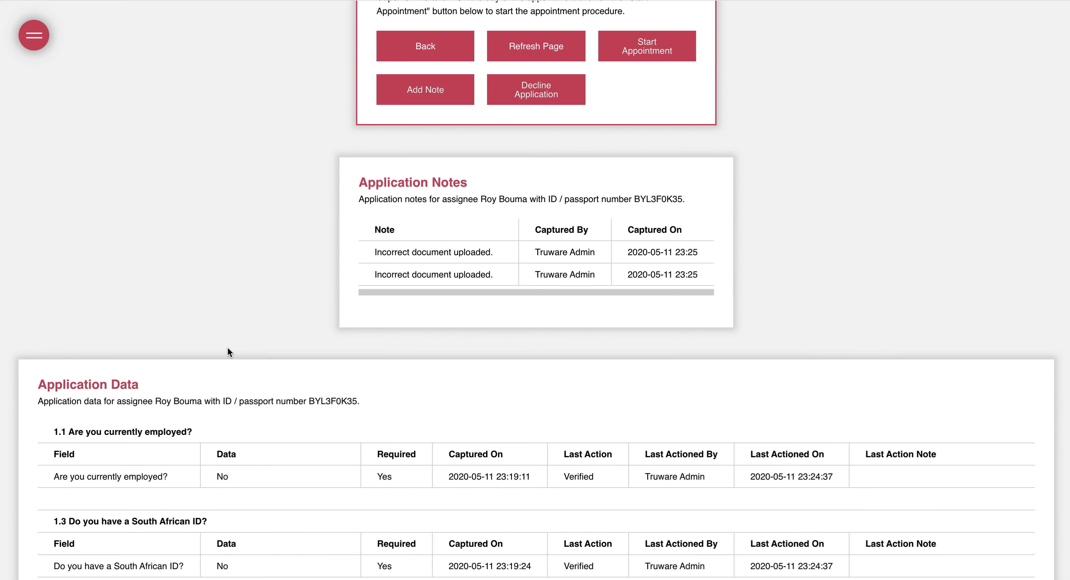
{"action": "scroll", "coordinate": [228, 351], "scroll_direction": "up", "scroll_amount": 8}
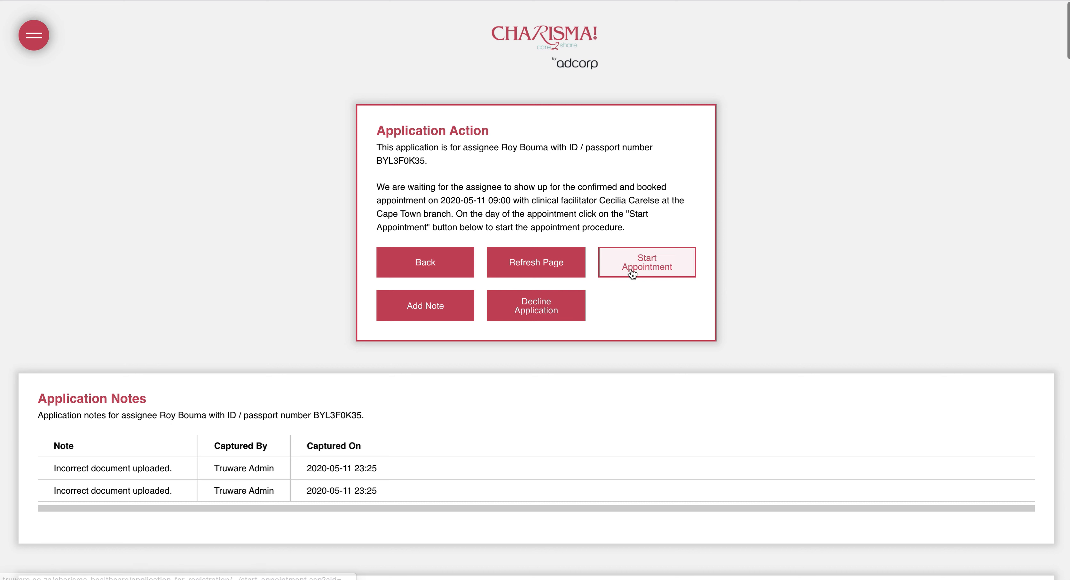
{"action": "left_click", "coordinate": [651, 261]}
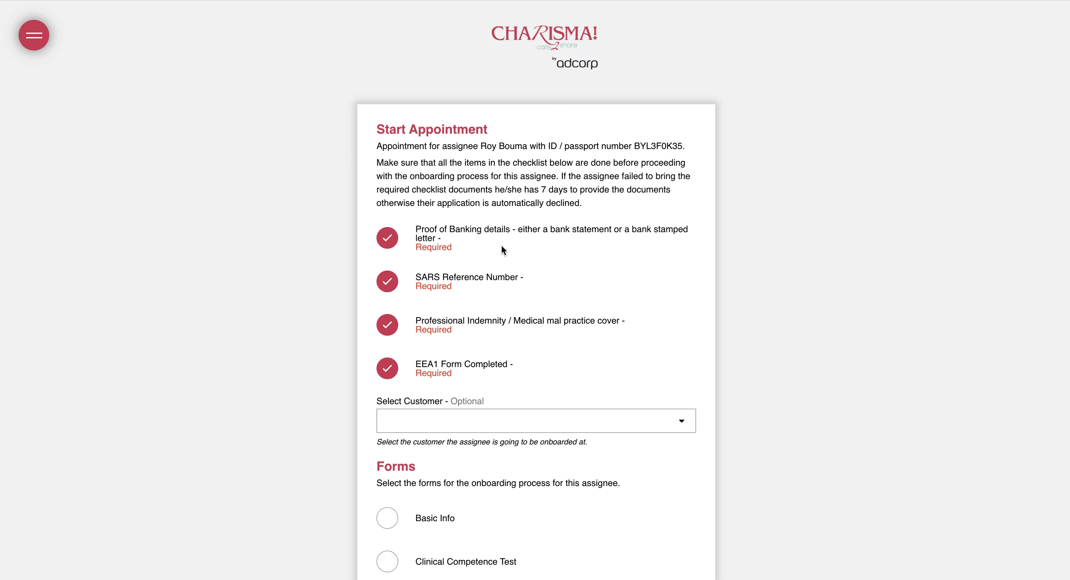
Select NETCARE BLAAUWBERG HOSPITAL as the customer to onboard at
{"action": "scroll", "coordinate": [477, 246], "scroll_direction": "down", "scroll_amount": 2}
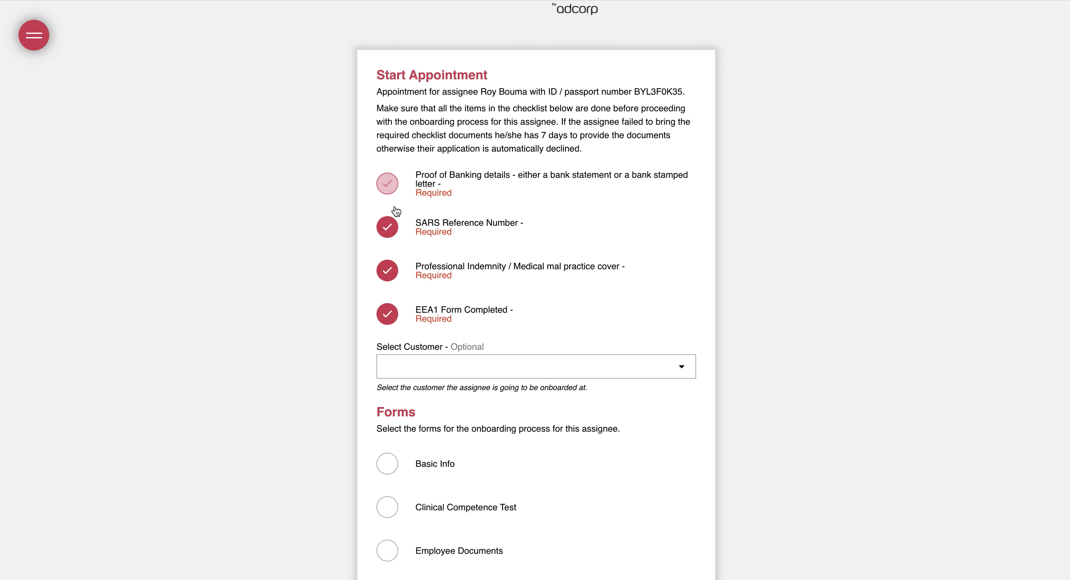
{"action": "scroll", "coordinate": [323, 268], "scroll_direction": "down", "scroll_amount": 1}
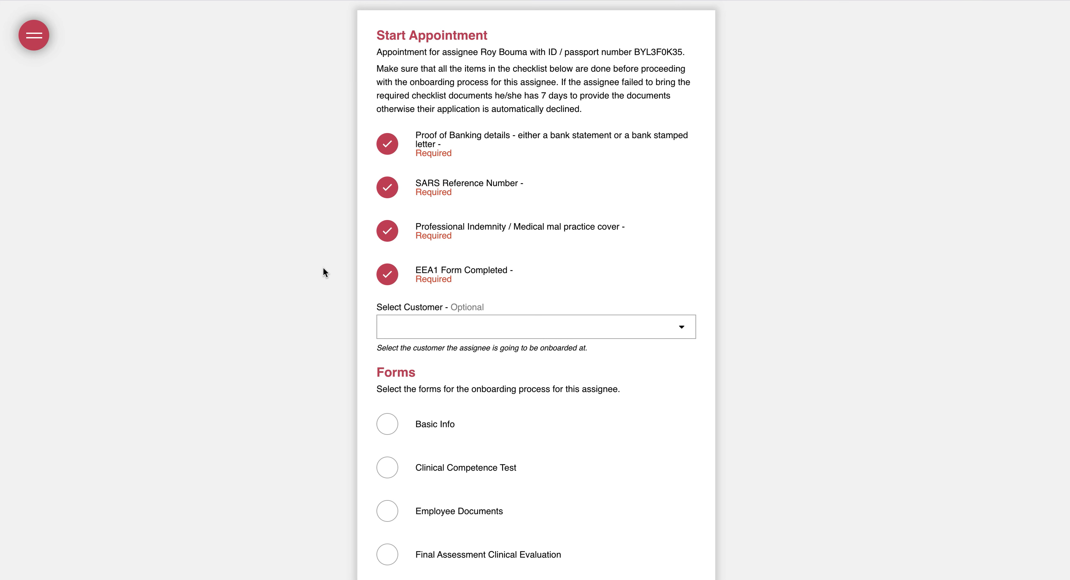
{"action": "scroll", "coordinate": [323, 272], "scroll_direction": "down", "scroll_amount": 2}
{"action": "left_click", "coordinate": [397, 249]}
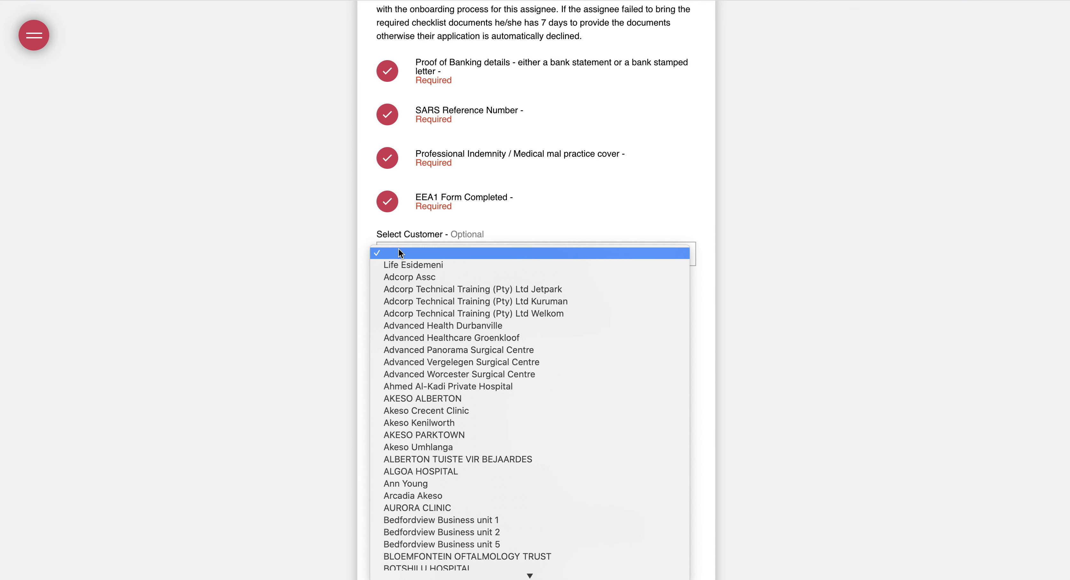
{"action": "type", "text": "ne"}
{"action": "scroll", "coordinate": [398, 248], "scroll_direction": "down", "scroll_amount": 1}
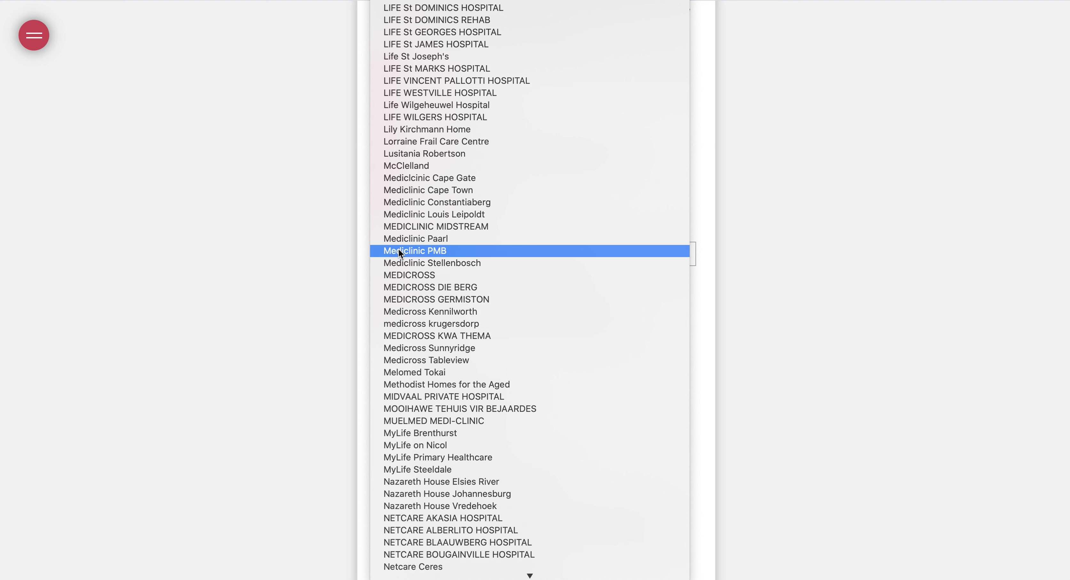
{"action": "left_click", "coordinate": [428, 540]}
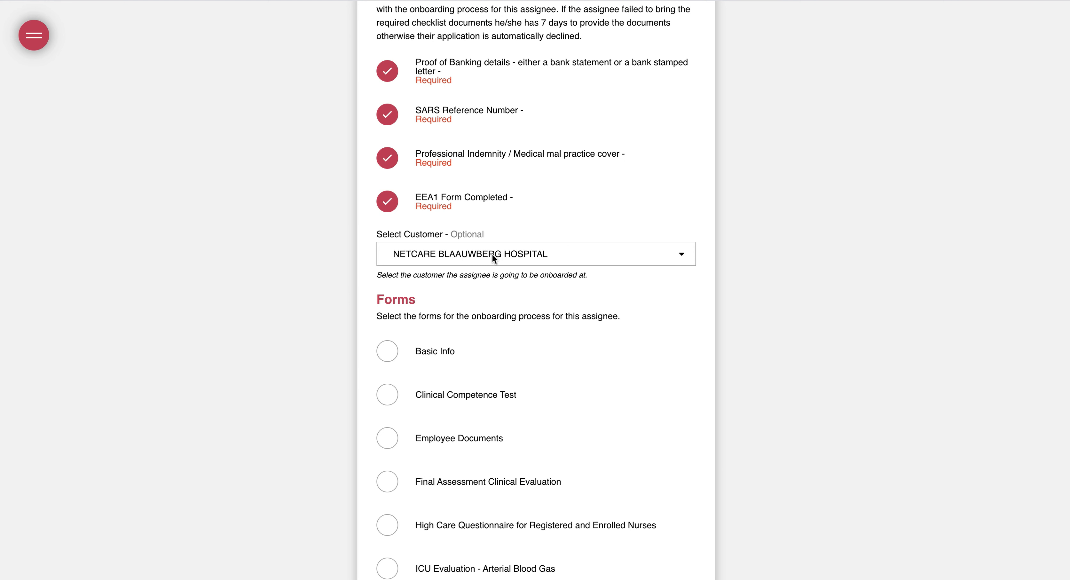
Add the ICU Evaluation Arterial Blood Gas, Cardiac Patient 1 and 2, and Onboarding Outcome forms
{"action": "scroll", "coordinate": [386, 346], "scroll_direction": "down", "scroll_amount": 2}
{"action": "scroll", "coordinate": [386, 290], "scroll_direction": "down", "scroll_amount": 4}
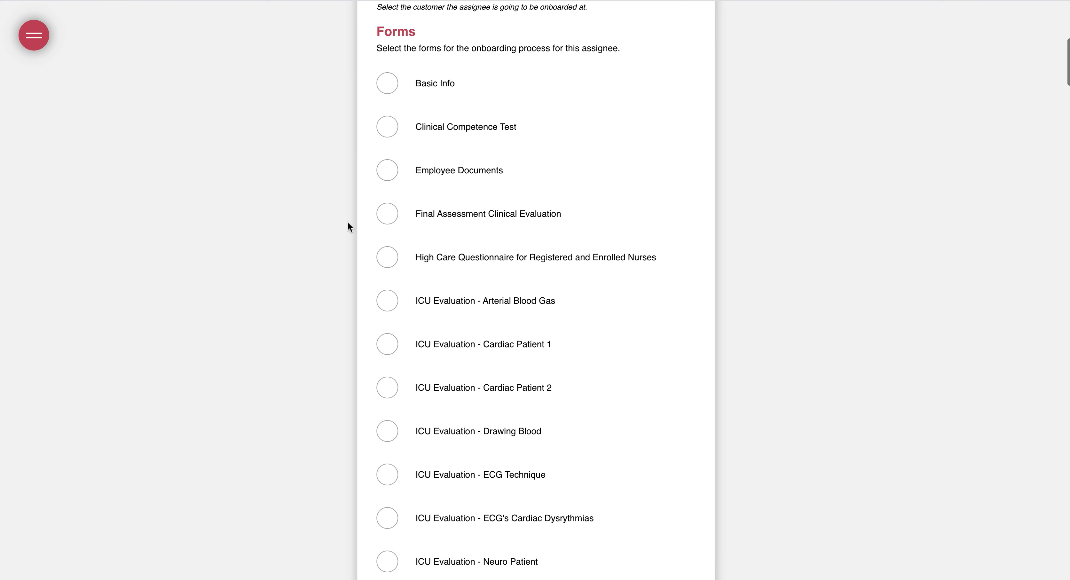
{"action": "scroll", "coordinate": [317, 372], "scroll_direction": "down", "scroll_amount": 1}
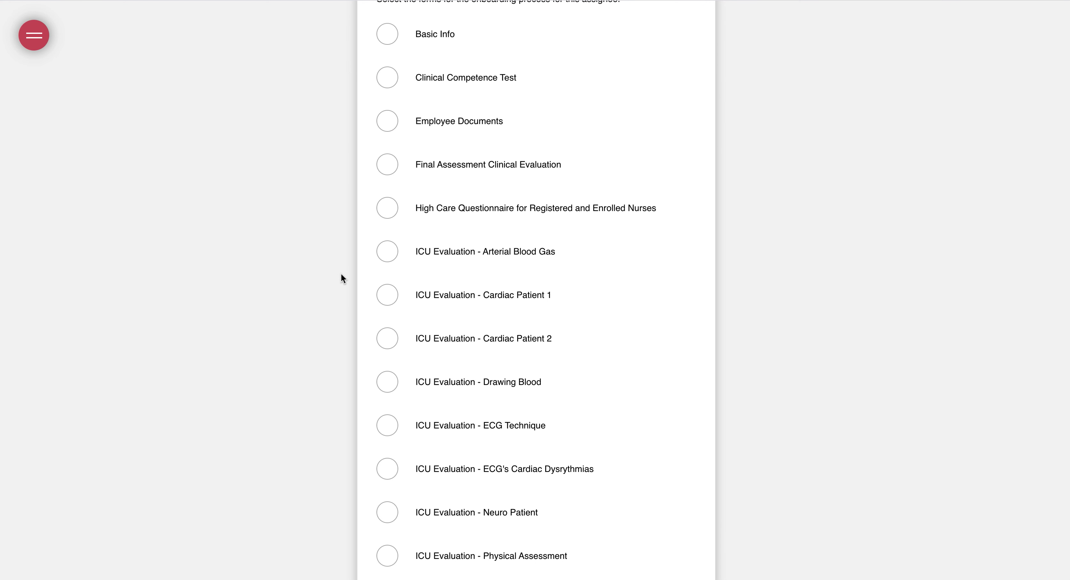
{"action": "left_click", "coordinate": [398, 252]}
{"action": "left_click", "coordinate": [397, 291]}
{"action": "left_click", "coordinate": [389, 341]}
{"action": "scroll", "coordinate": [346, 406], "scroll_direction": "down", "scroll_amount": 2}
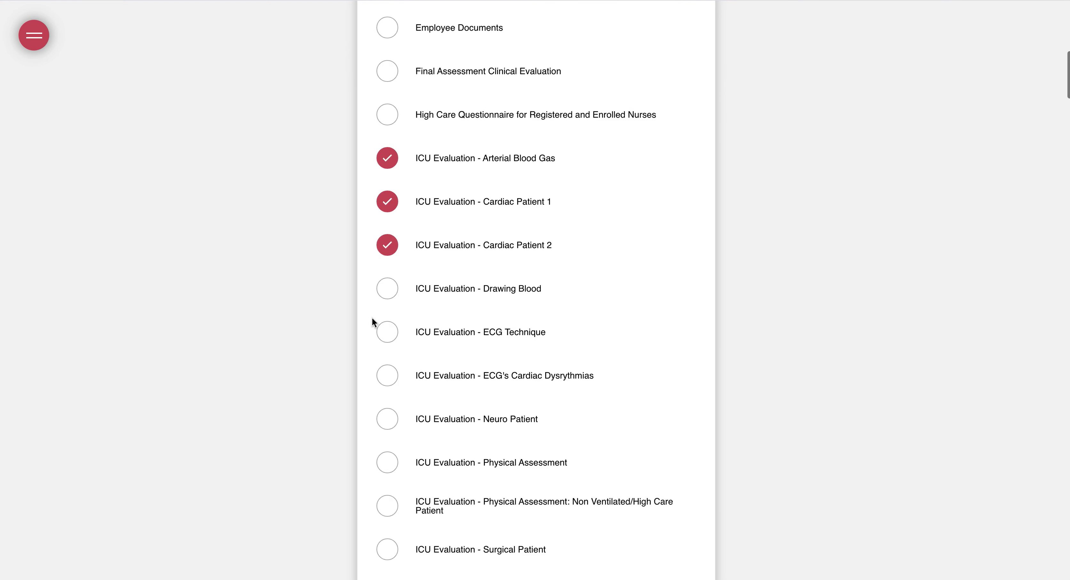
{"action": "scroll", "coordinate": [348, 347], "scroll_direction": "down", "scroll_amount": 7}
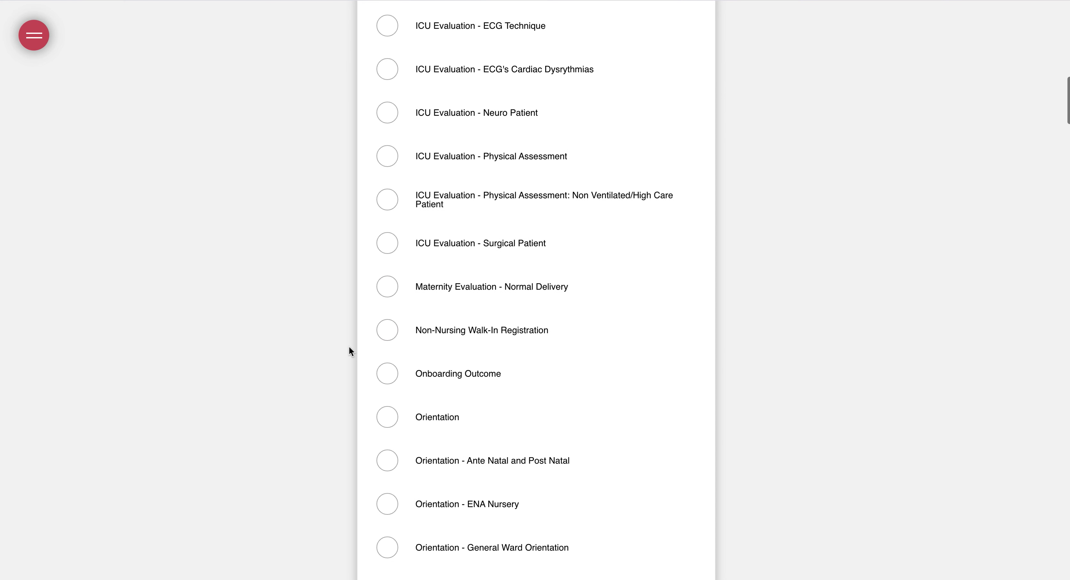
{"action": "scroll", "coordinate": [349, 347], "scroll_direction": "down", "scroll_amount": 1}
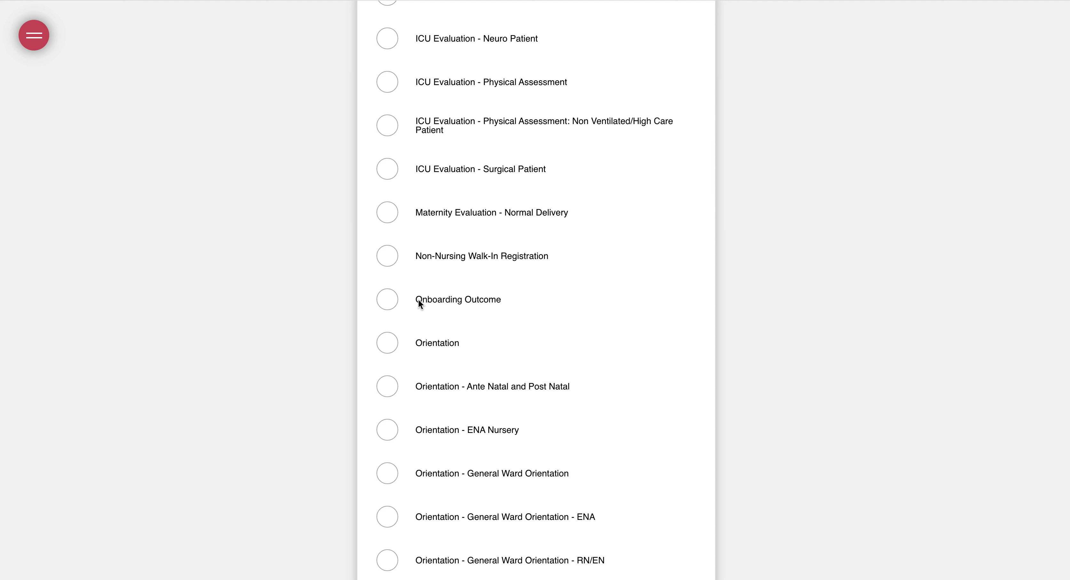
{"action": "left_click_drag", "start_coordinate": [416, 300], "coordinate": [493, 301]}
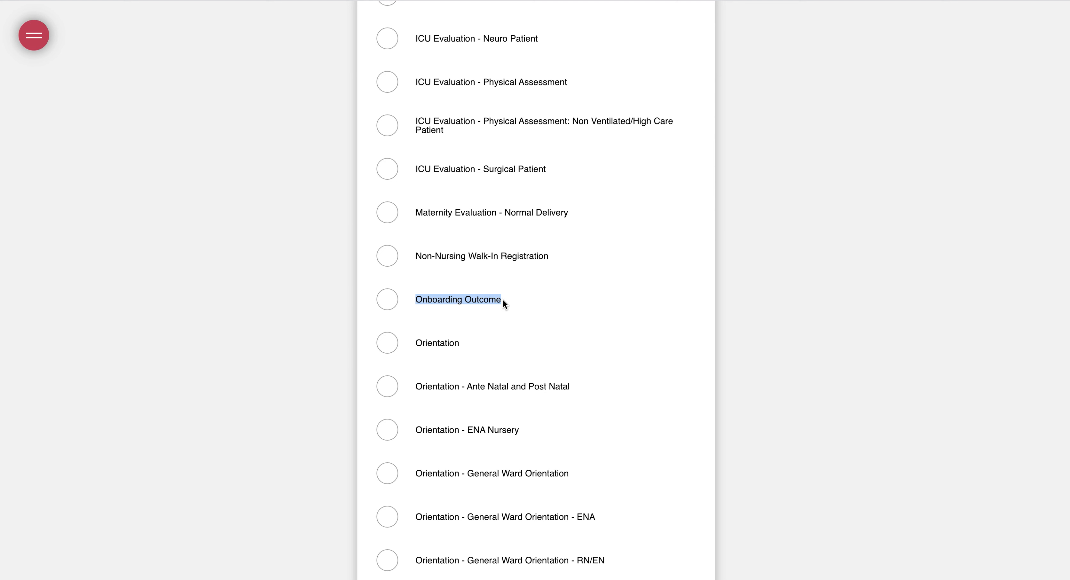
{"action": "left_click", "coordinate": [393, 305]}
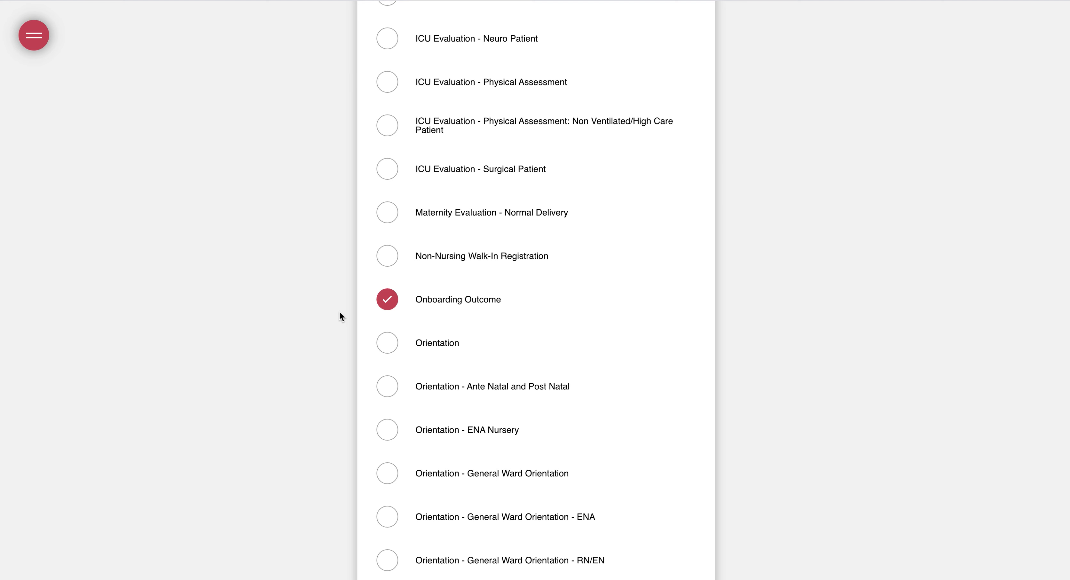
Onboard the assignee with the chosen forms and return to the application page
{"action": "scroll", "coordinate": [362, 326], "scroll_direction": "down", "scroll_amount": 5}
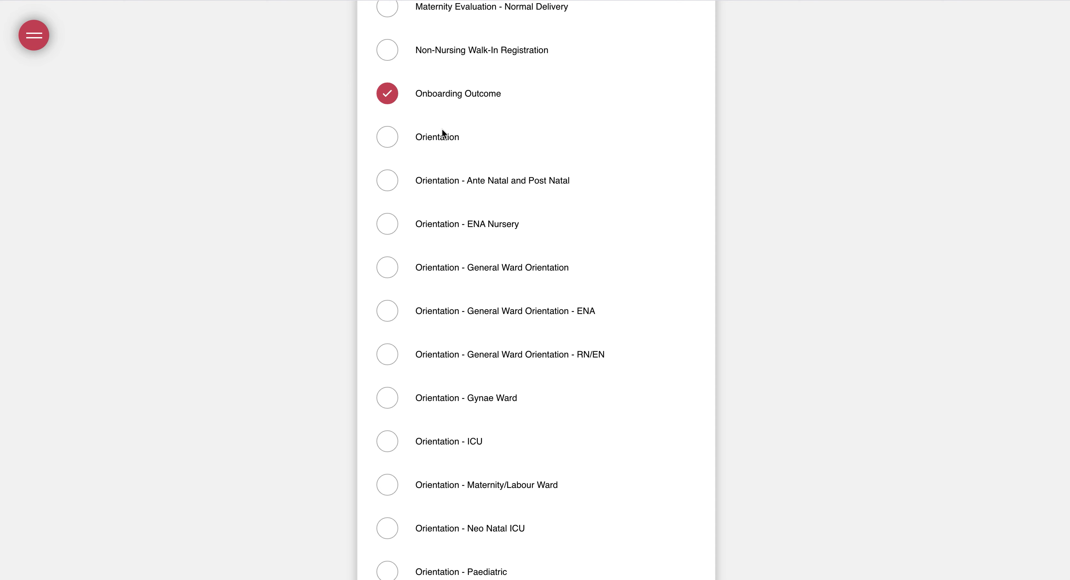
{"action": "scroll", "coordinate": [607, 187], "scroll_direction": "down", "scroll_amount": 4}
{"action": "scroll", "coordinate": [608, 187], "scroll_direction": "down", "scroll_amount": 20}
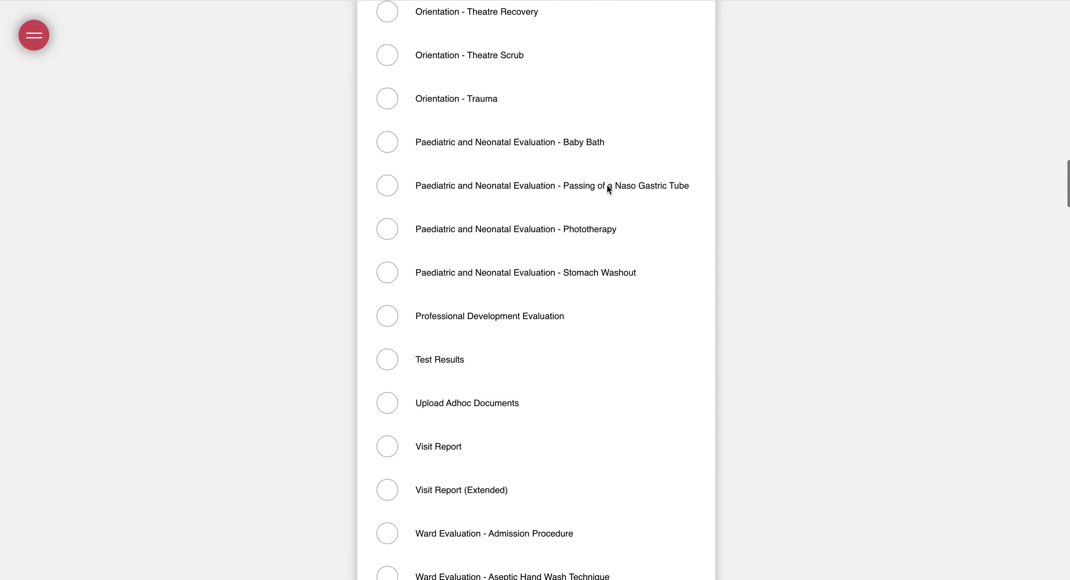
{"action": "scroll", "coordinate": [607, 189], "scroll_direction": "down", "scroll_amount": 11}
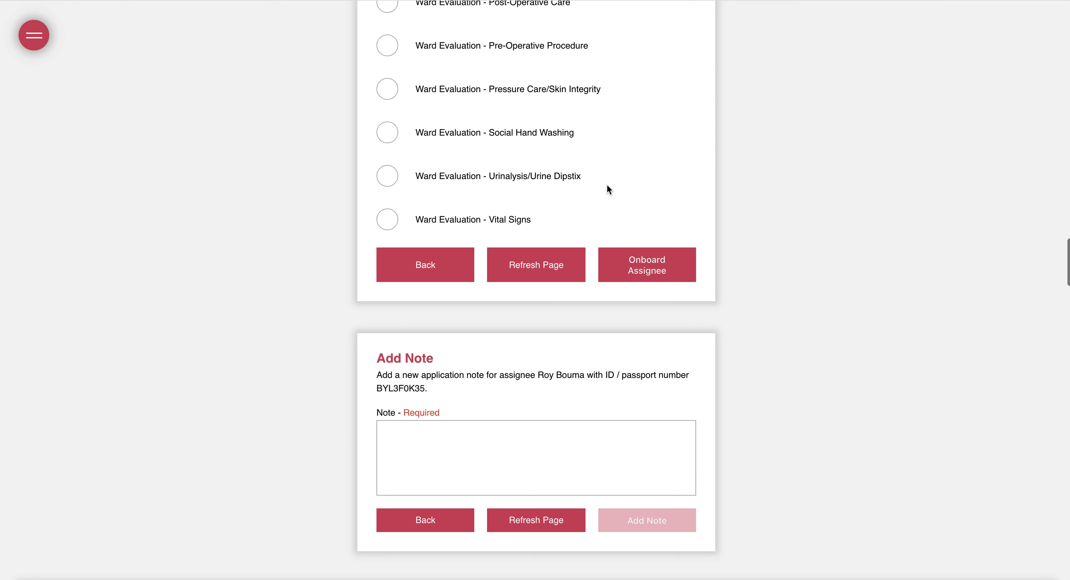
{"action": "left_click", "coordinate": [631, 271]}
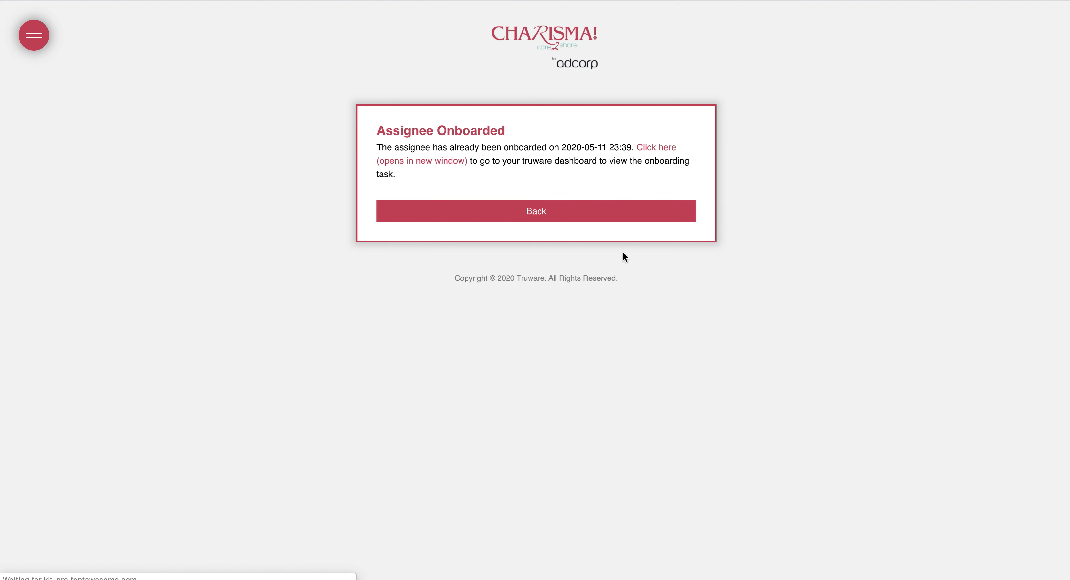
{"action": "left_click", "coordinate": [519, 215]}
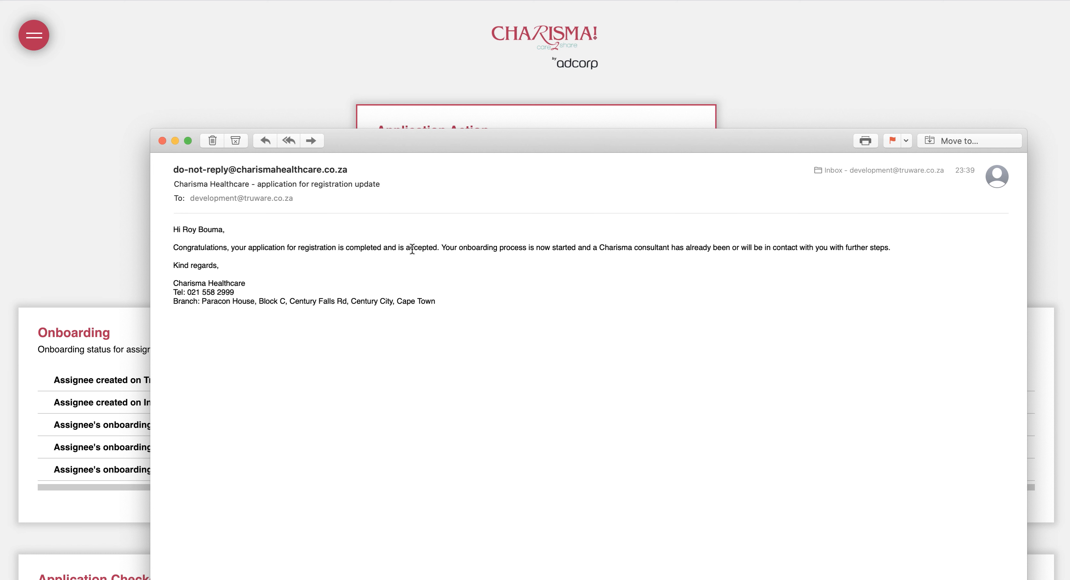
Read the onboarding-started sentence in the acceptance email, then close the mail windows
{"action": "left_click_drag", "start_coordinate": [468, 248], "coordinate": [869, 248]}
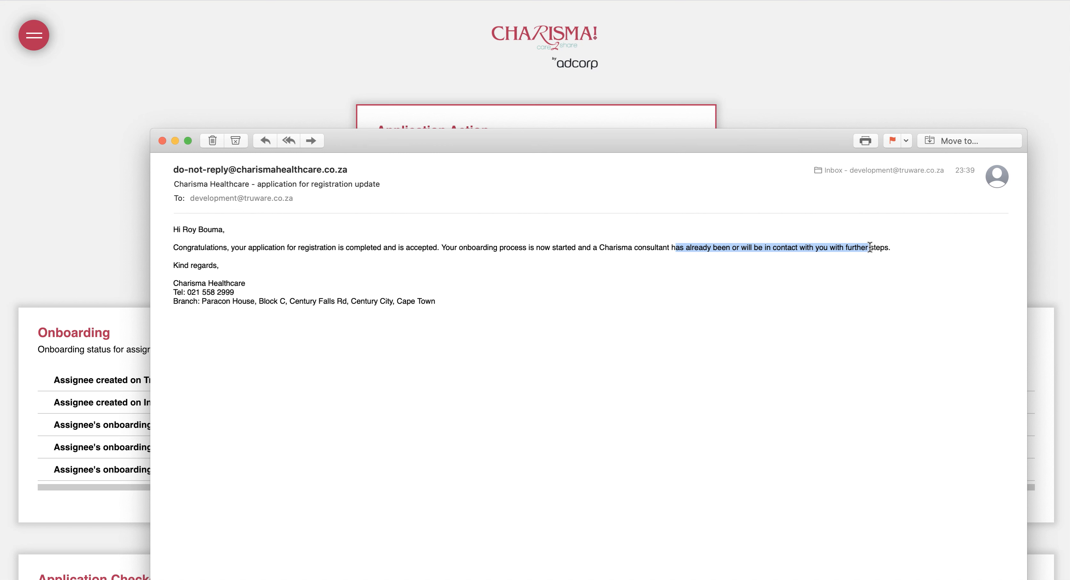
{"action": "left_click", "coordinate": [162, 141]}
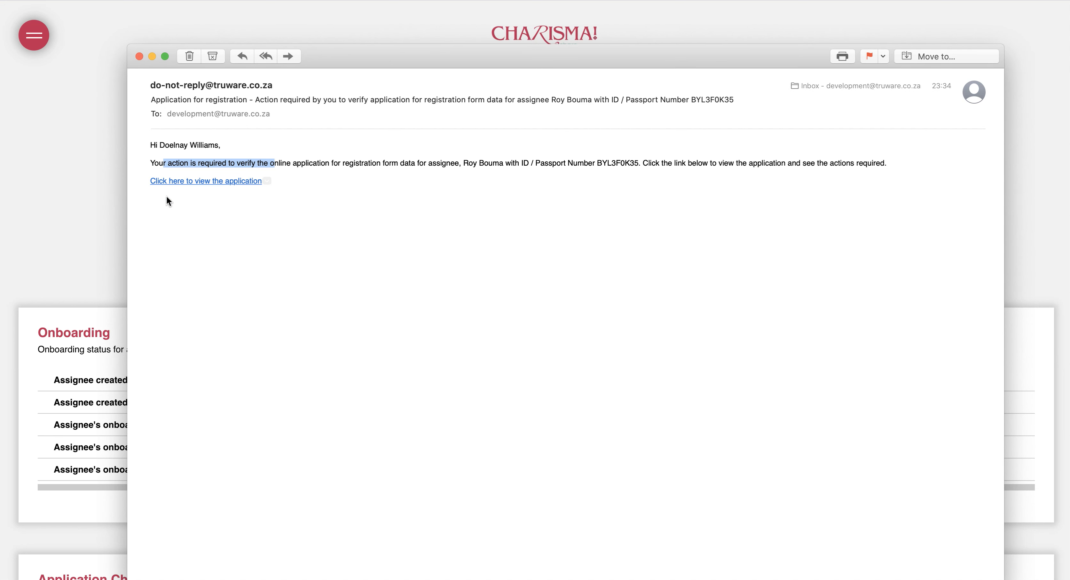
{"action": "left_click", "coordinate": [93, 191]}
Check the Onboarding table shows InfoBook record and start date but no completion, then open the task
{"action": "scroll", "coordinate": [222, 197], "scroll_direction": "down", "scroll_amount": 3}
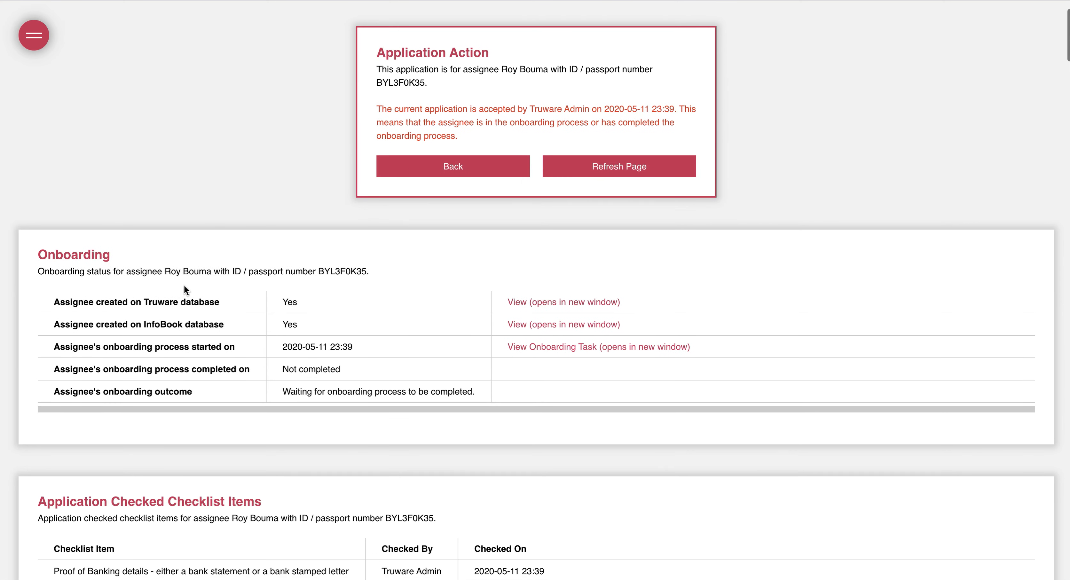
{"action": "left_click_drag", "start_coordinate": [75, 300], "coordinate": [207, 304]}
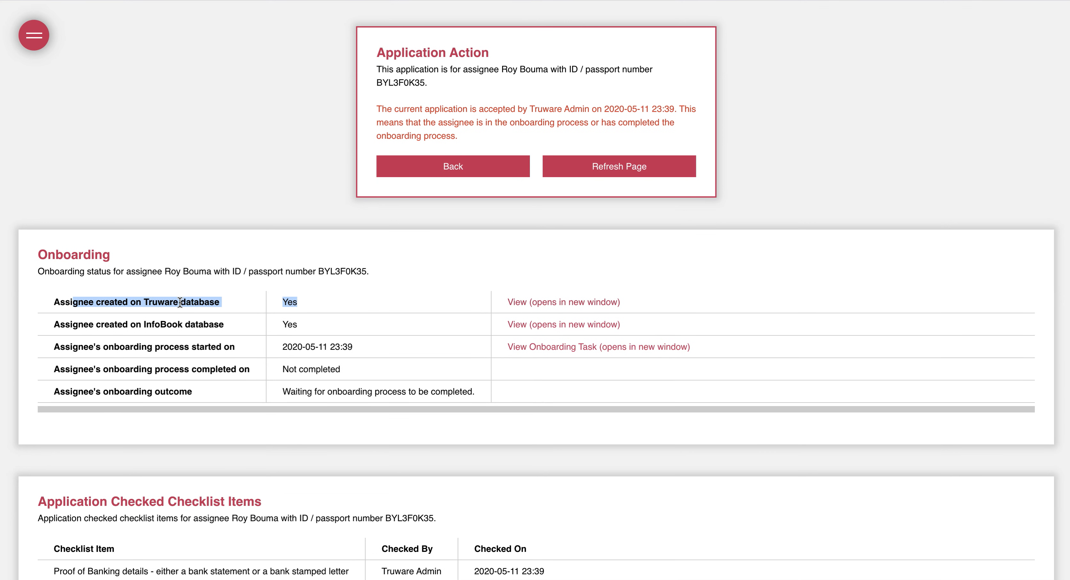
{"action": "left_click_drag", "start_coordinate": [144, 324], "coordinate": [305, 323]}
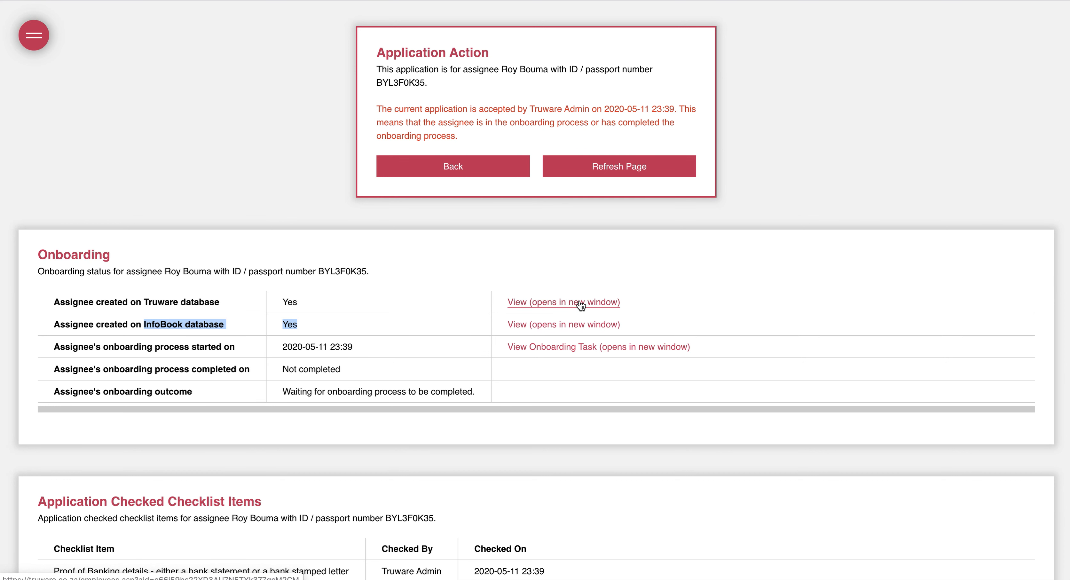
{"action": "left_click", "coordinate": [253, 358]}
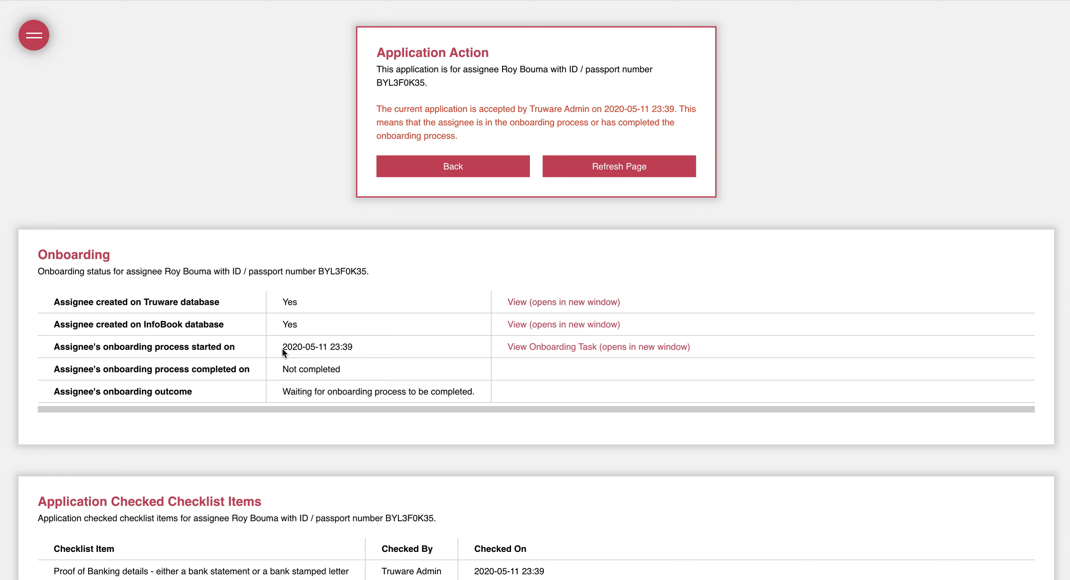
{"action": "left_click_drag", "start_coordinate": [282, 347], "coordinate": [360, 345]}
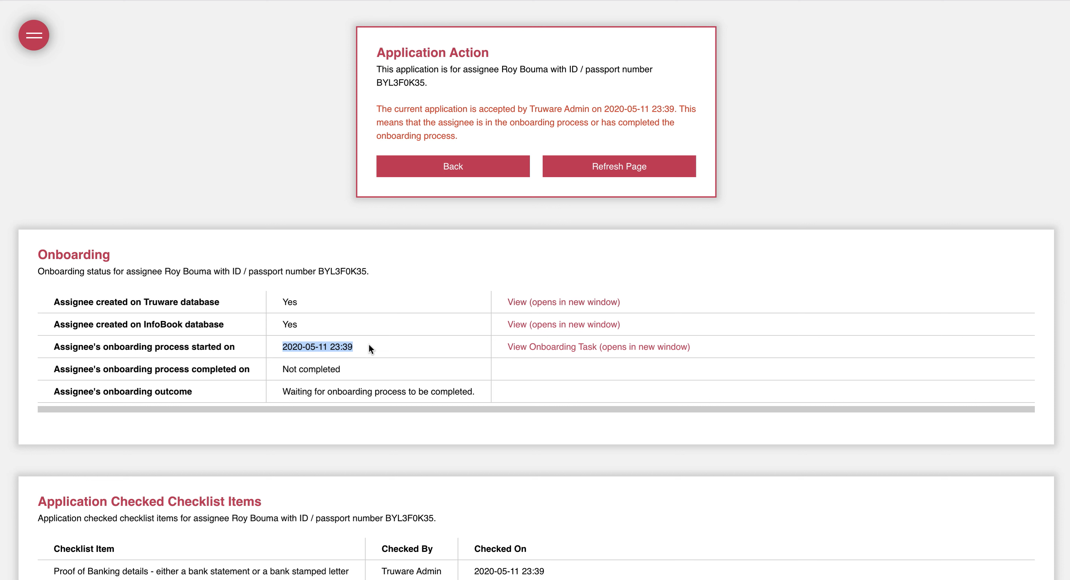
{"action": "left_click_drag", "start_coordinate": [284, 369], "coordinate": [328, 368]}
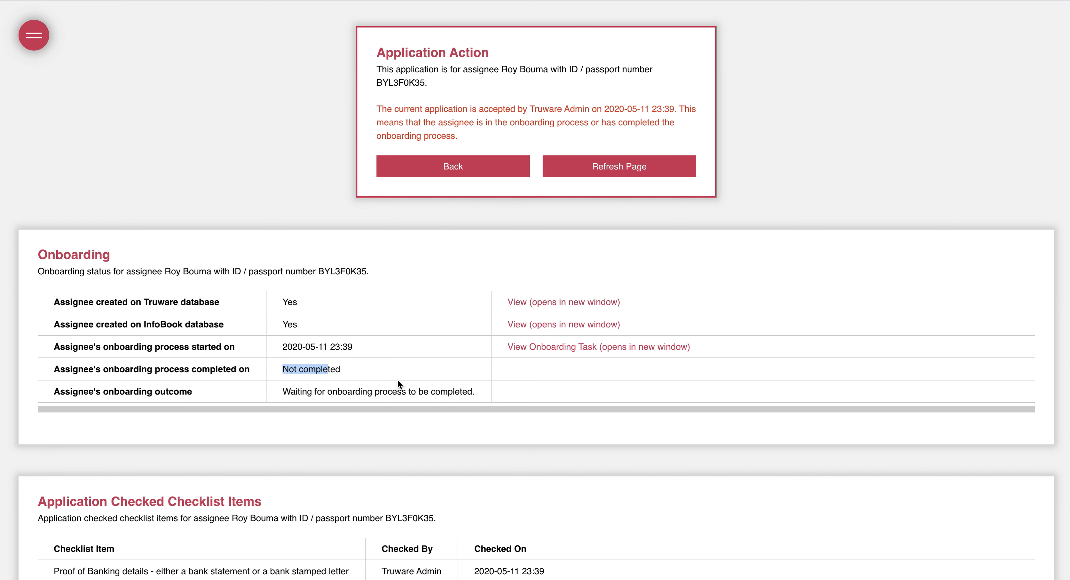
{"action": "left_click", "coordinate": [547, 352]}
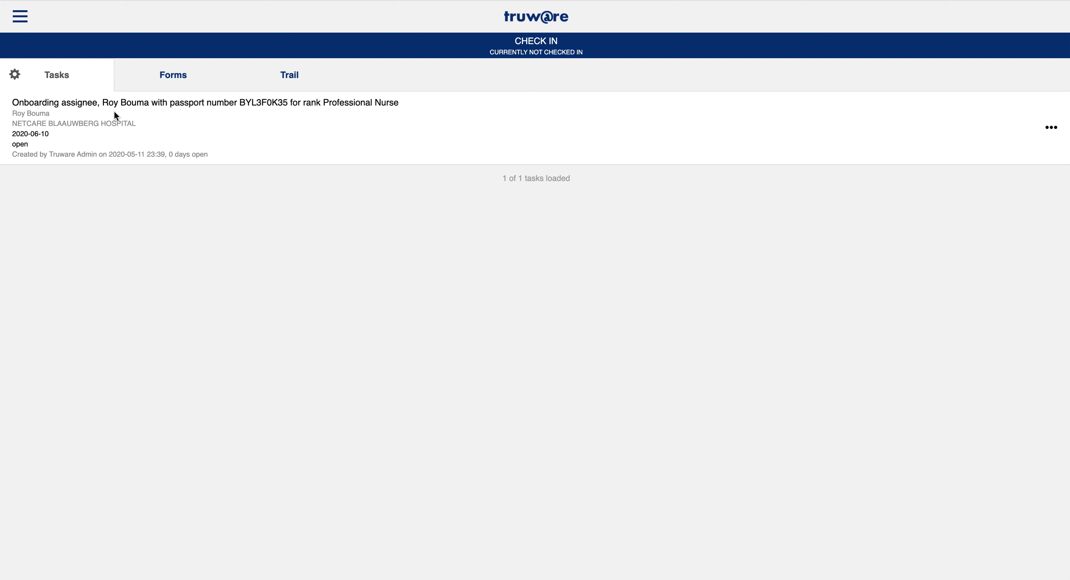
Review the onboarding task title and NETCARE BLAAUWBERG HOSPITAL line in the tasks list
{"action": "left_click_drag", "start_coordinate": [25, 103], "coordinate": [277, 105]}
{"action": "left_click", "coordinate": [275, 106]}
{"action": "left_click", "coordinate": [322, 104]}
{"action": "left_click_drag", "start_coordinate": [25, 125], "coordinate": [121, 125]}
{"action": "left_click", "coordinate": [334, 172]}
Start the task's onboarding workflow with start date 2020/05/11 and acknowledge the confirmation
{"action": "left_click", "coordinate": [1049, 132]}
{"action": "left_click", "coordinate": [398, 149]}
{"action": "left_click", "coordinate": [405, 195]}
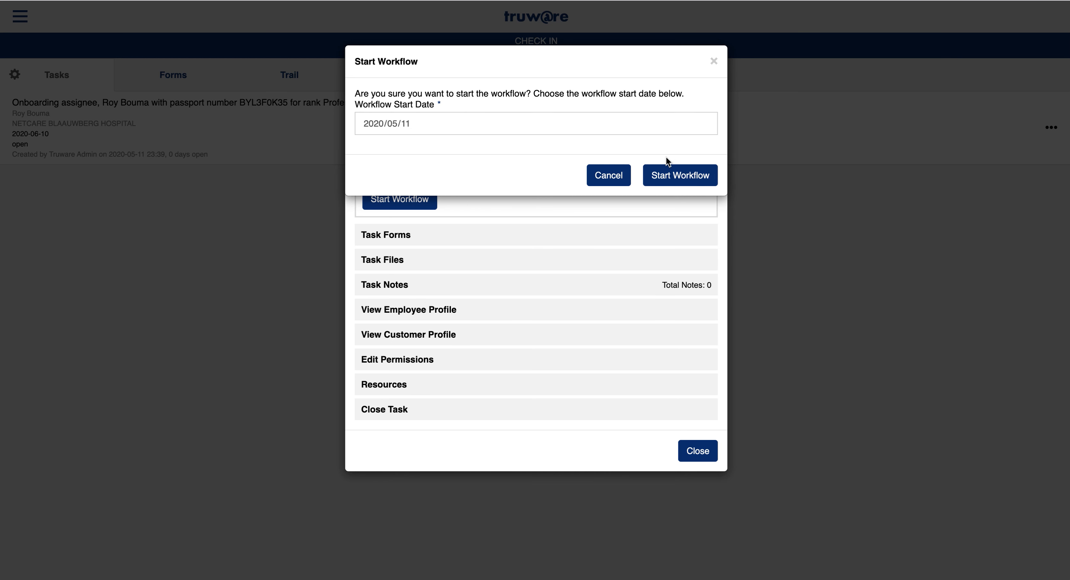
{"action": "left_click", "coordinate": [680, 174]}
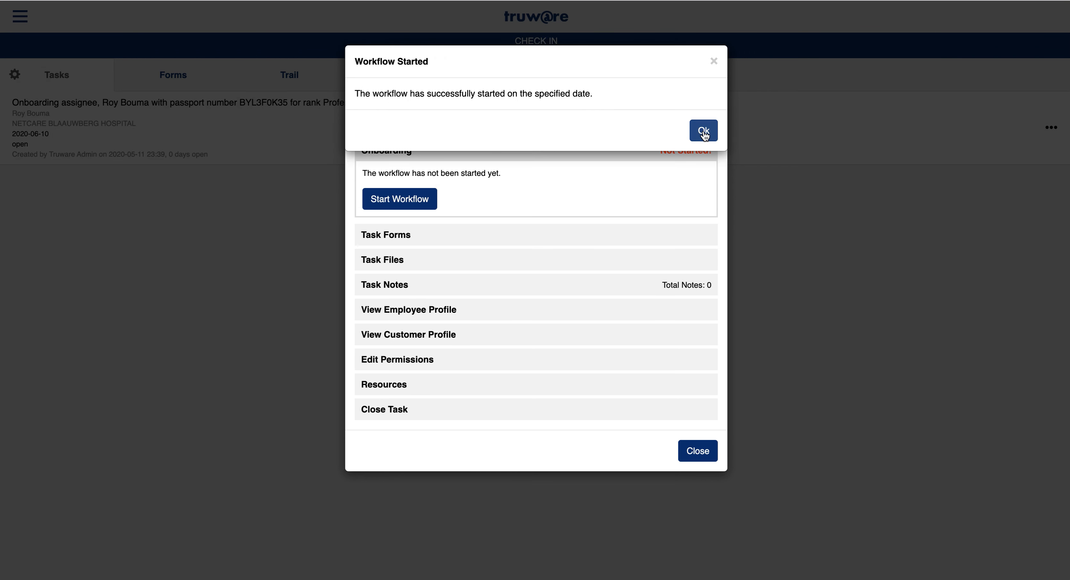
{"action": "left_click", "coordinate": [702, 129]}
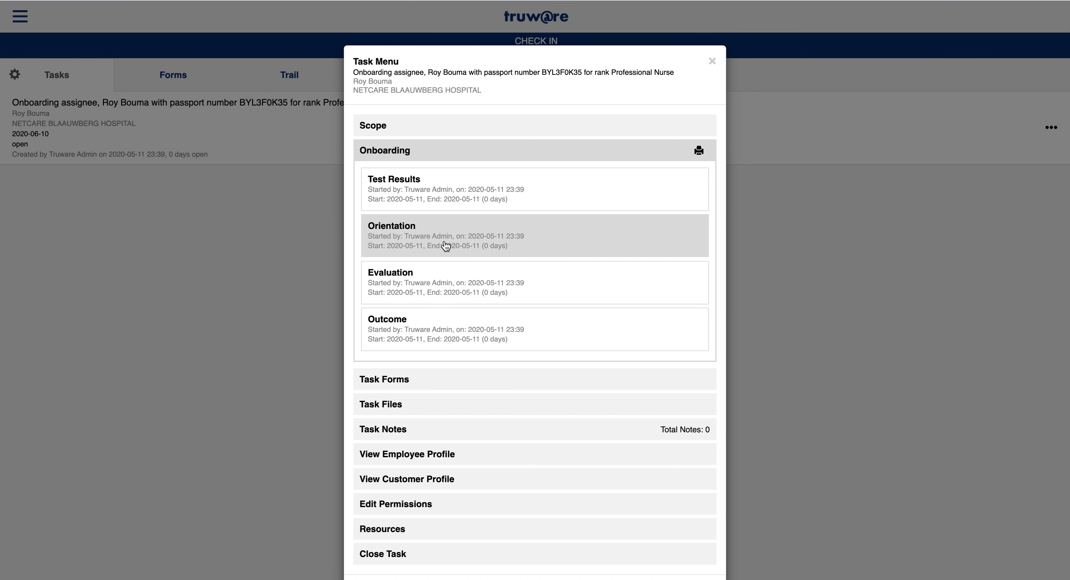
Open the Onboarding Outcome form and set type New, branch Cape Town, outcome Successful
{"action": "left_click", "coordinate": [429, 323]}
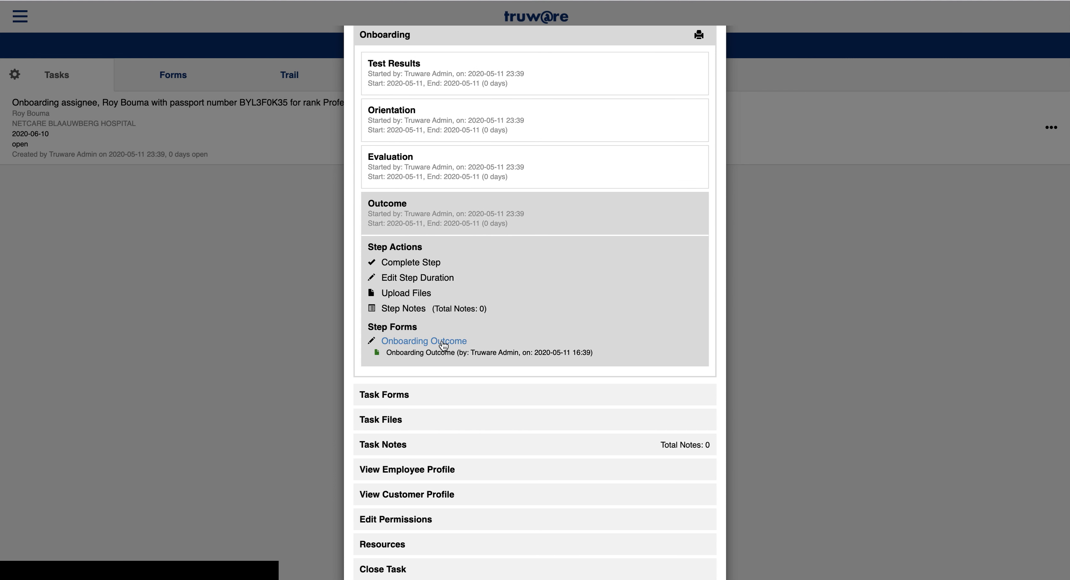
{"action": "left_click", "coordinate": [421, 344]}
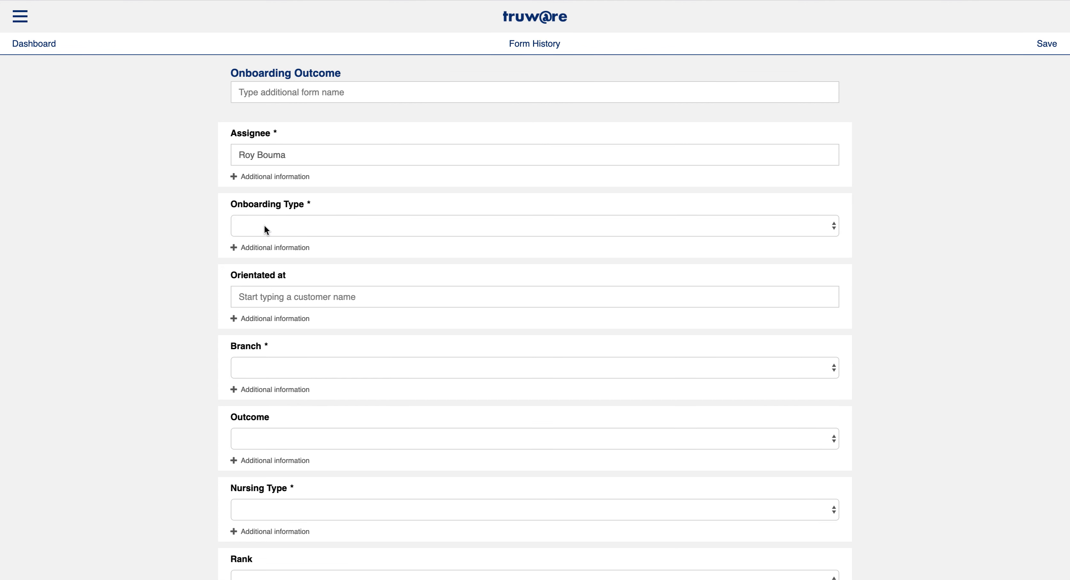
{"action": "left_click", "coordinate": [264, 226]}
{"action": "left_click", "coordinate": [265, 238]}
{"action": "scroll", "coordinate": [265, 241], "scroll_direction": "down", "scroll_amount": 5}
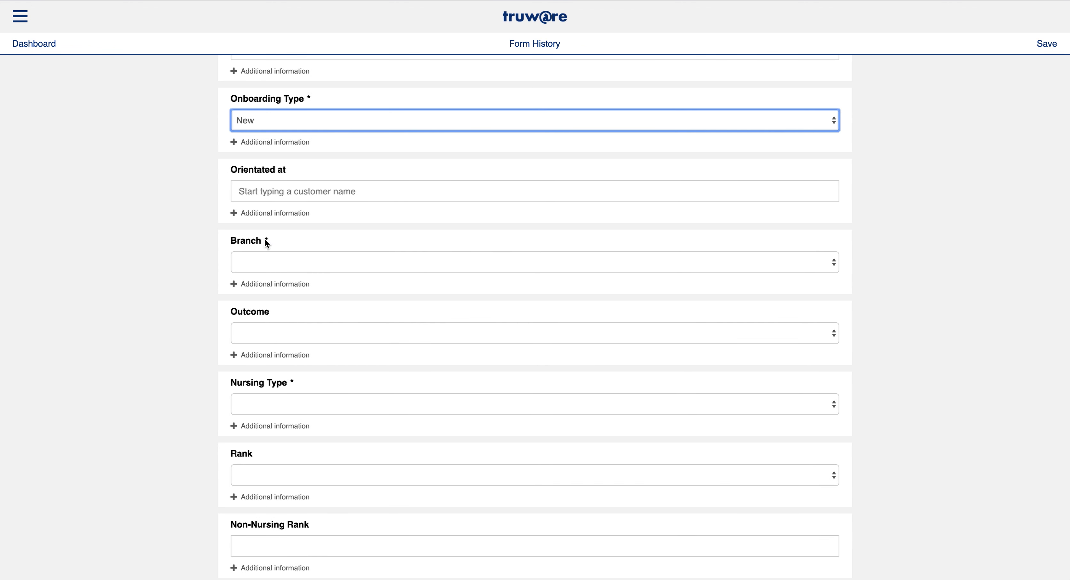
{"action": "left_click", "coordinate": [252, 230]}
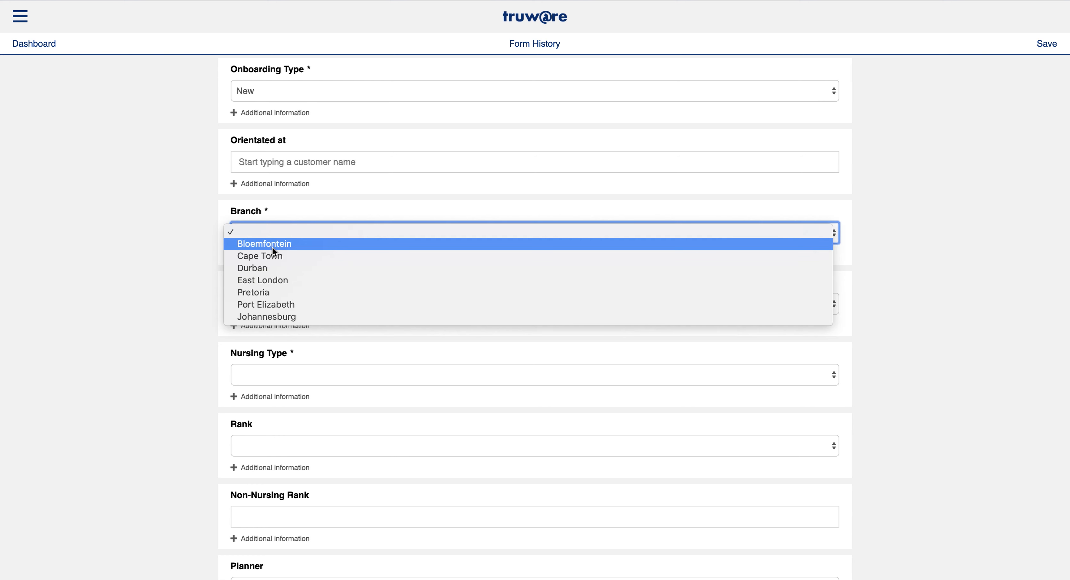
{"action": "left_click", "coordinate": [192, 286]}
{"action": "left_click", "coordinate": [247, 236]}
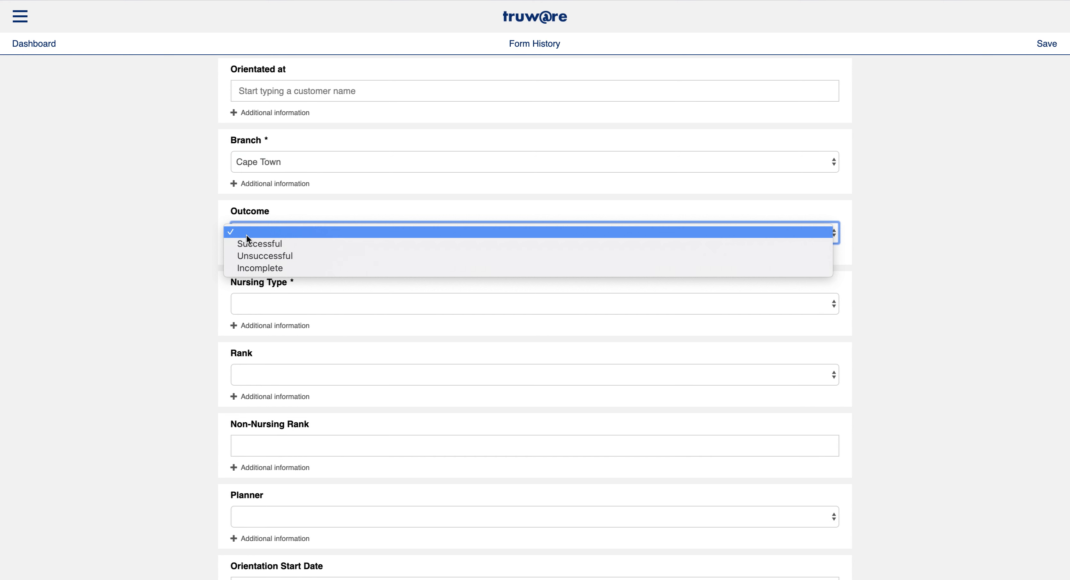
{"action": "left_click", "coordinate": [247, 244]}
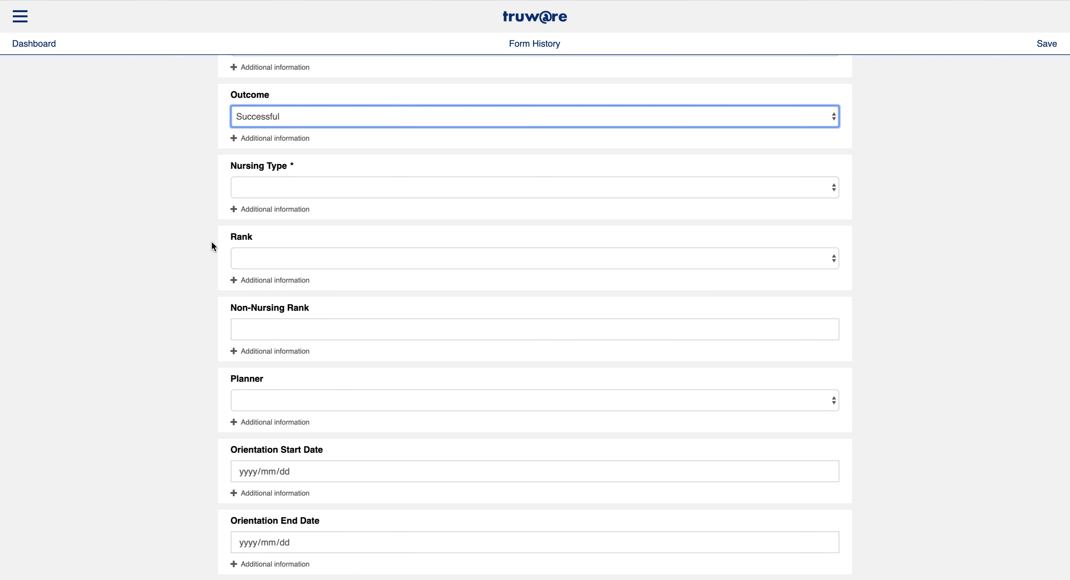
Set nursing type to Nursing, rank to RN, and planner to C Planner
{"action": "left_click", "coordinate": [264, 186]}
{"action": "left_click", "coordinate": [264, 208]}
{"action": "left_click", "coordinate": [265, 189]}
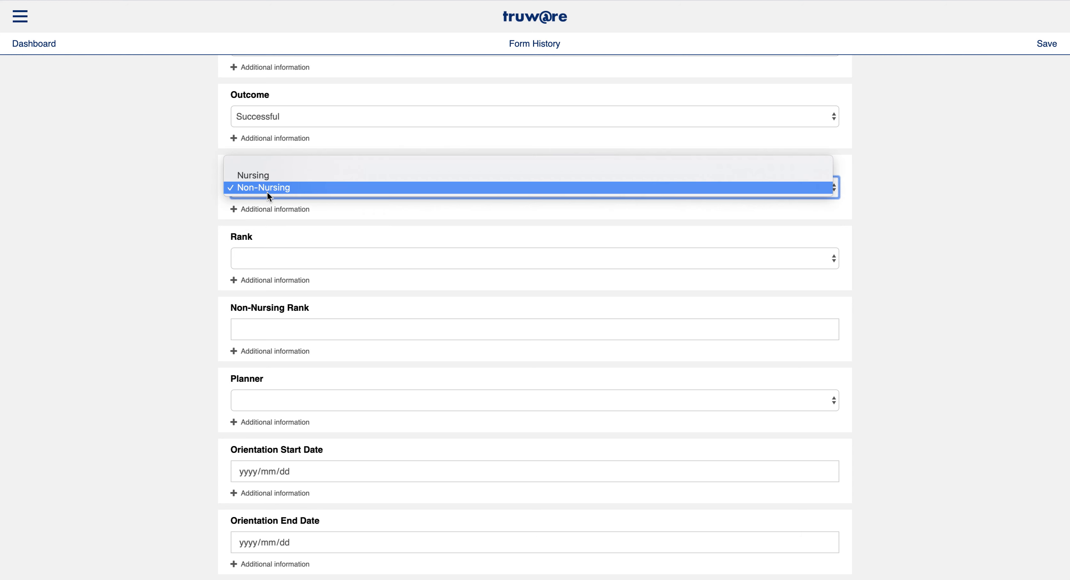
{"action": "left_click", "coordinate": [268, 182]}
{"action": "left_click", "coordinate": [250, 257]}
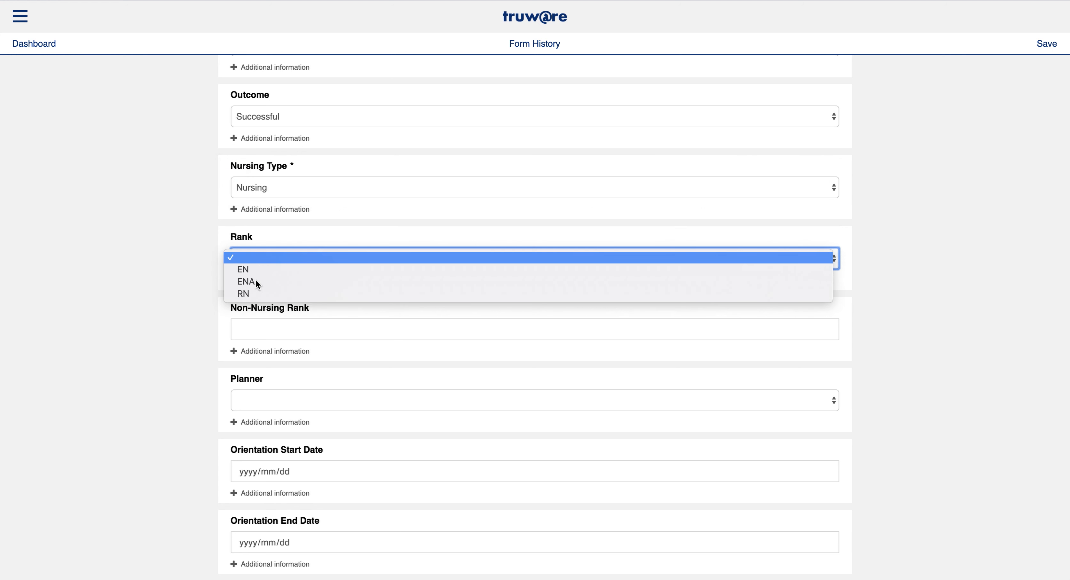
{"action": "left_click", "coordinate": [257, 293]}
{"action": "left_click", "coordinate": [251, 202]}
{"action": "left_click", "coordinate": [258, 276]}
{"action": "left_click", "coordinate": [259, 298]}
Review the form, keeping outcome Successful and leaving the incomplete-onboarding reason blank
{"action": "scroll", "coordinate": [191, 301], "scroll_direction": "down", "scroll_amount": 6}
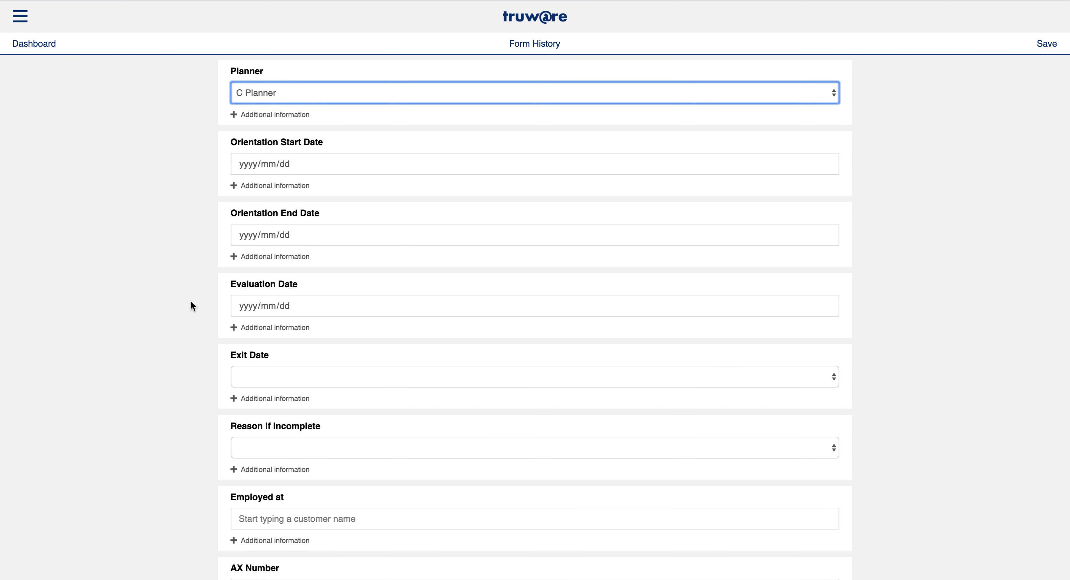
{"action": "scroll", "coordinate": [186, 312], "scroll_direction": "up", "scroll_amount": 4}
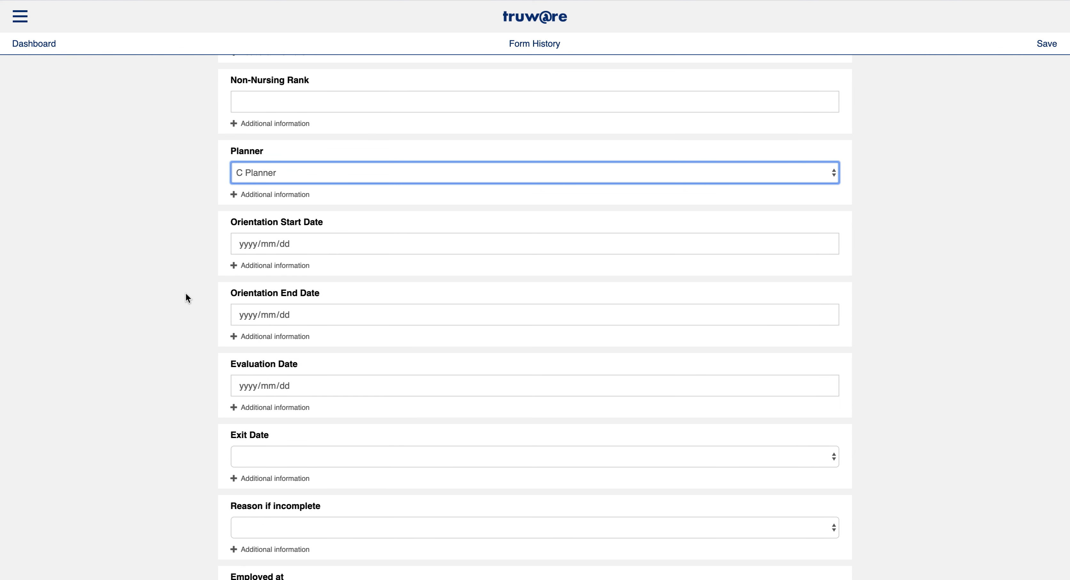
{"action": "scroll", "coordinate": [247, 182], "scroll_direction": "up", "scroll_amount": 3}
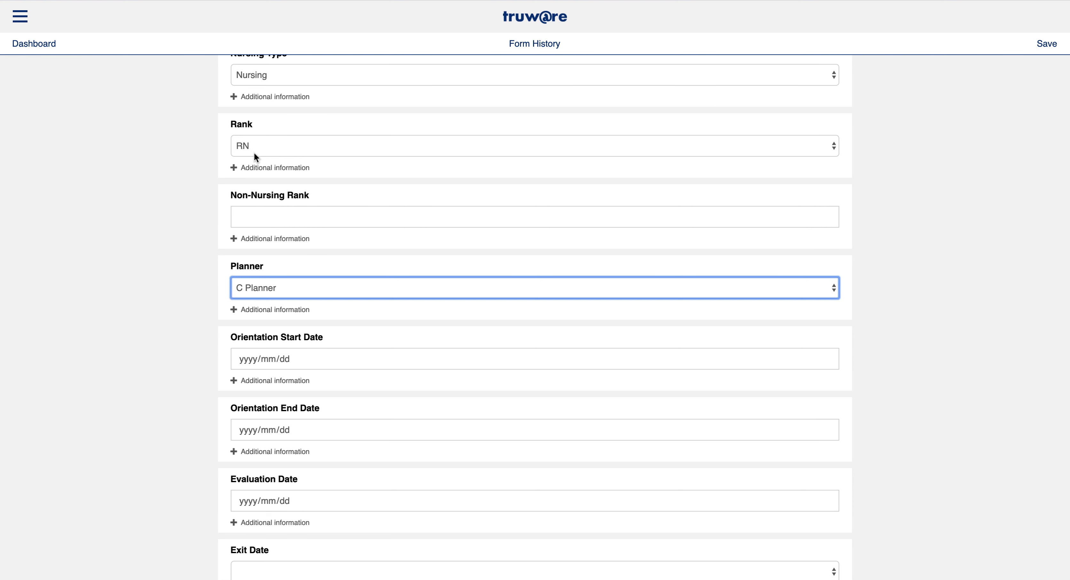
{"action": "scroll", "coordinate": [246, 146], "scroll_direction": "down", "scroll_amount": 2}
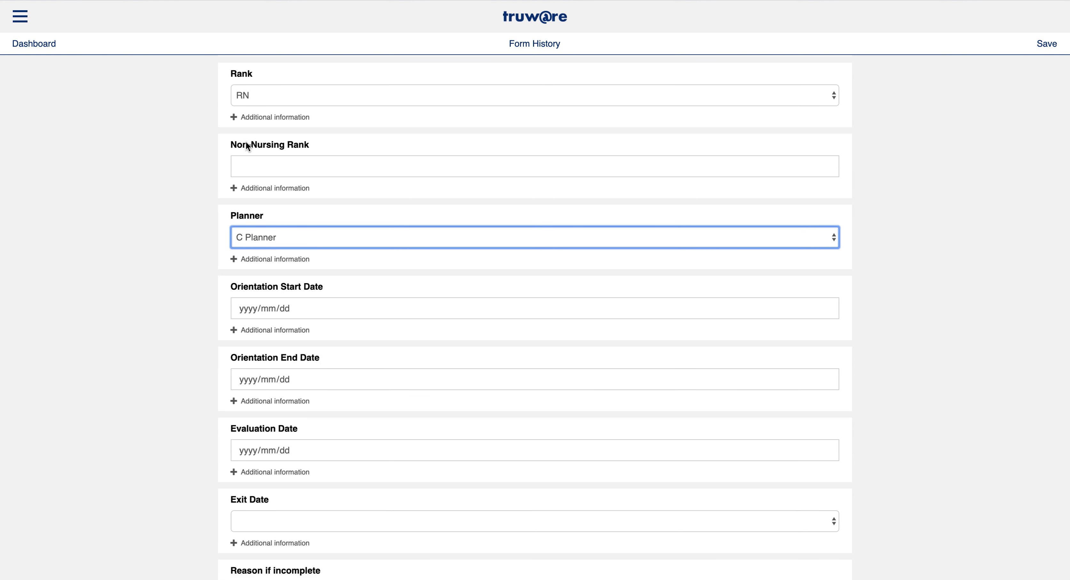
{"action": "scroll", "coordinate": [285, 219], "scroll_direction": "down", "scroll_amount": 2}
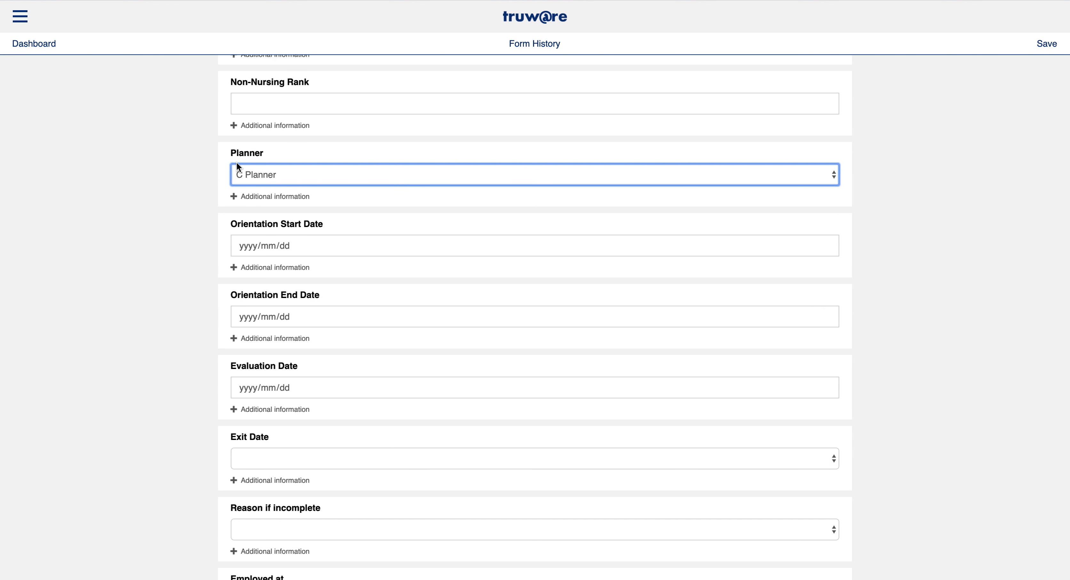
{"action": "scroll", "coordinate": [265, 156], "scroll_direction": "down", "scroll_amount": 8}
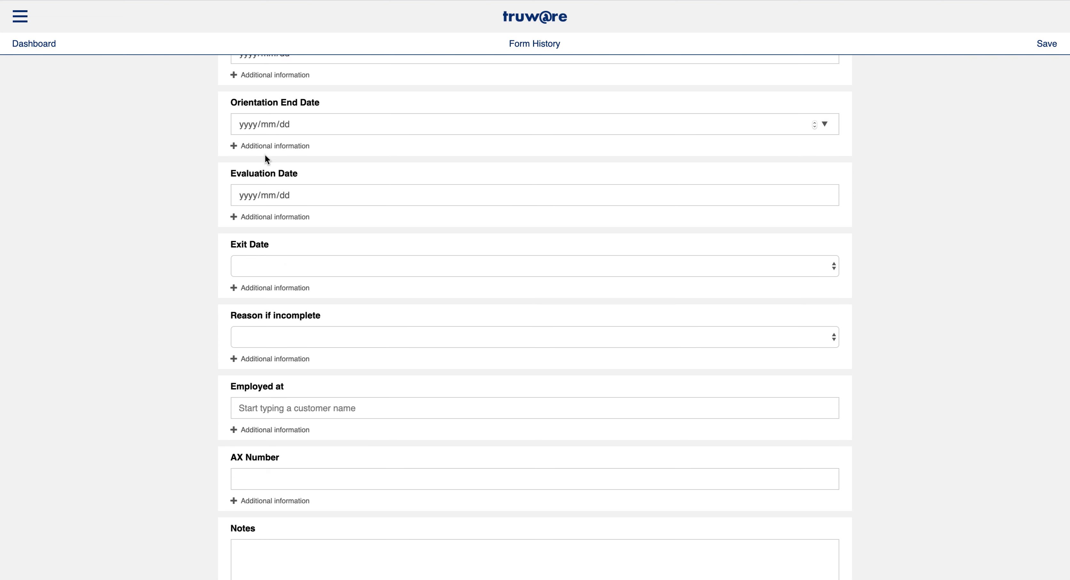
{"action": "scroll", "coordinate": [265, 158], "scroll_direction": "down", "scroll_amount": 1}
{"action": "scroll", "coordinate": [262, 176], "scroll_direction": "up", "scroll_amount": 10}
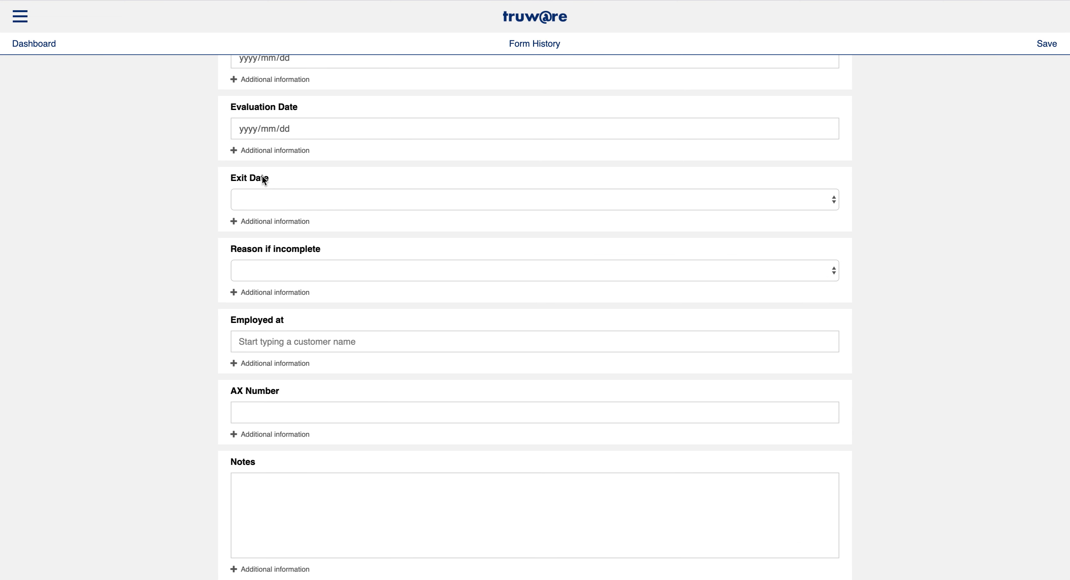
{"action": "scroll", "coordinate": [266, 150], "scroll_direction": "up", "scroll_amount": 6}
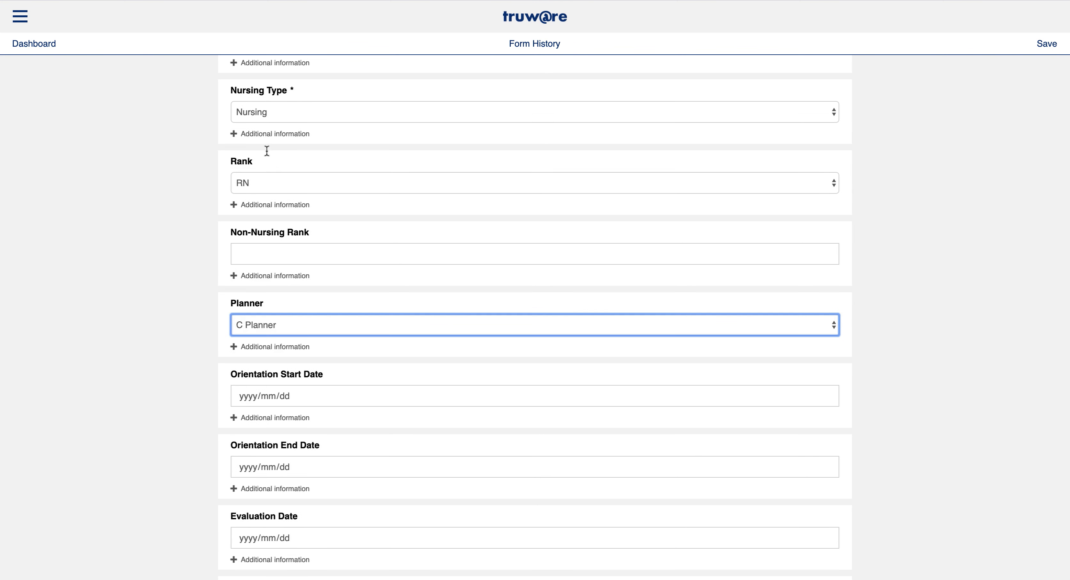
{"action": "left_click", "coordinate": [268, 134]}
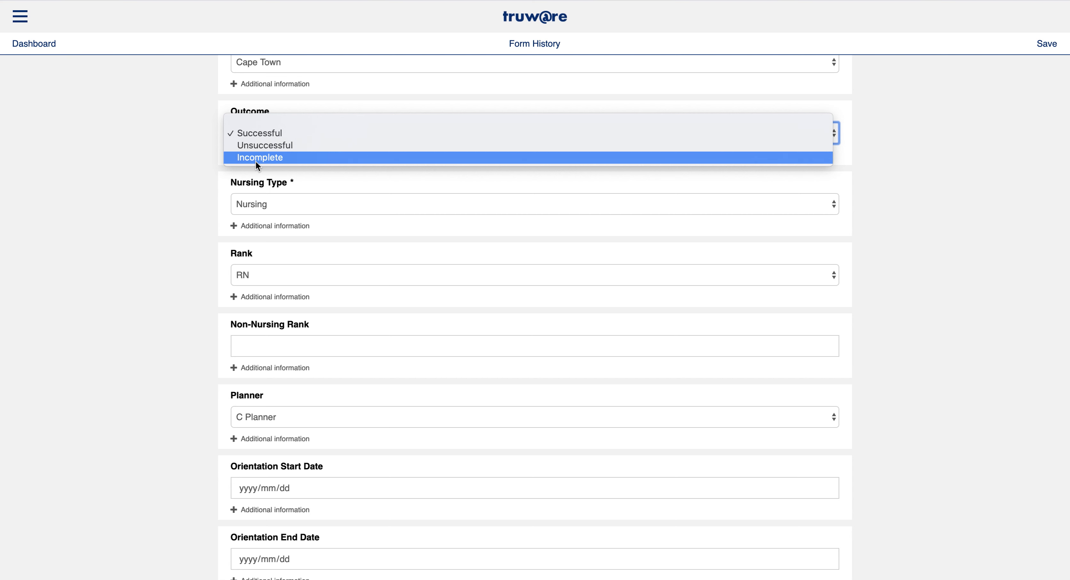
{"action": "left_click", "coordinate": [176, 261]}
{"action": "scroll", "coordinate": [175, 264], "scroll_direction": "down", "scroll_amount": 4}
{"action": "scroll", "coordinate": [176, 266], "scroll_direction": "down", "scroll_amount": 10}
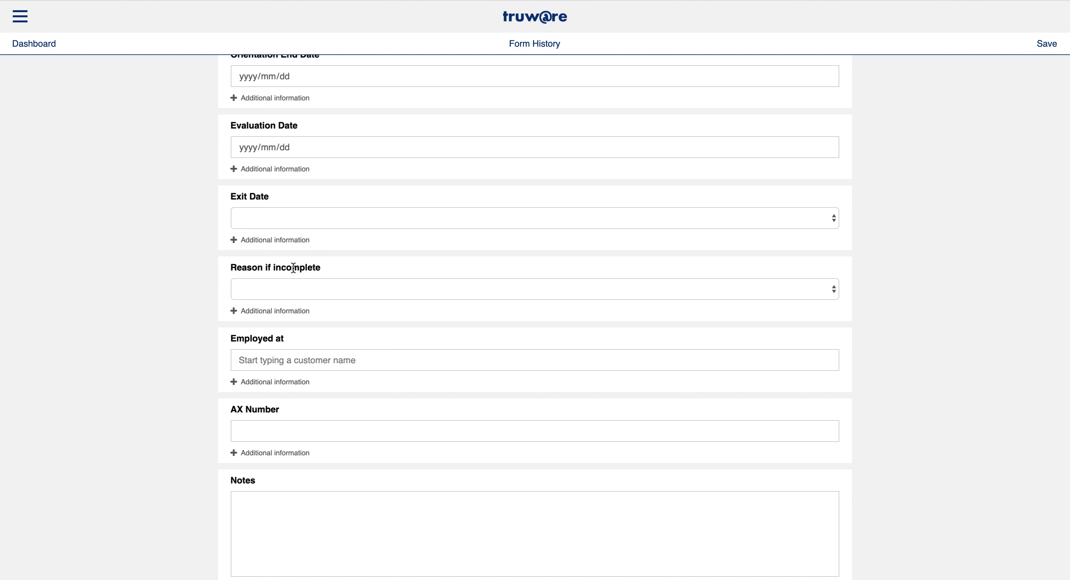
{"action": "scroll", "coordinate": [203, 323], "scroll_direction": "down", "scroll_amount": 2}
{"action": "left_click", "coordinate": [259, 250]}
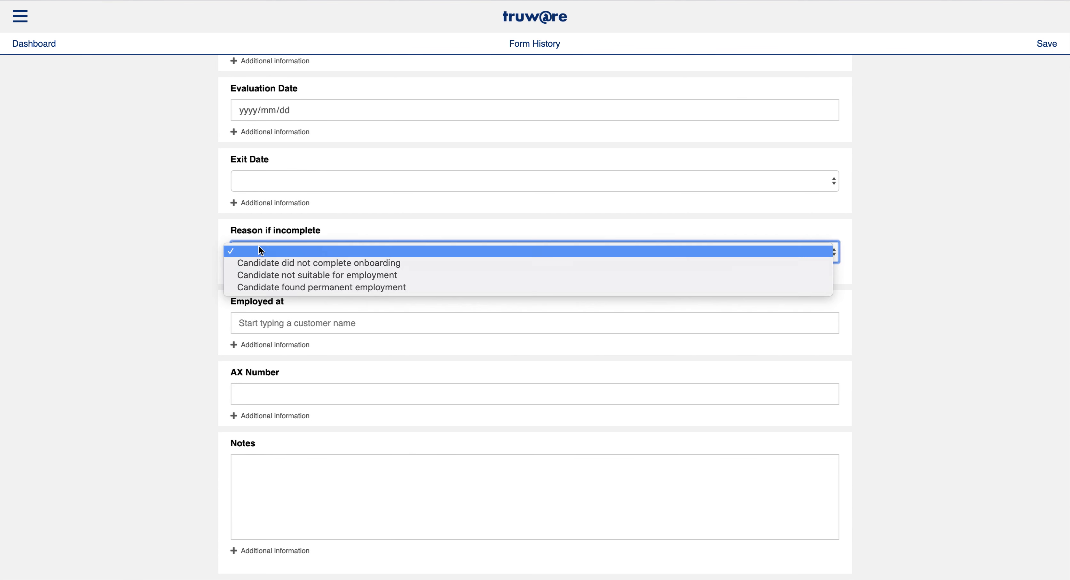
{"action": "left_click", "coordinate": [188, 278]}
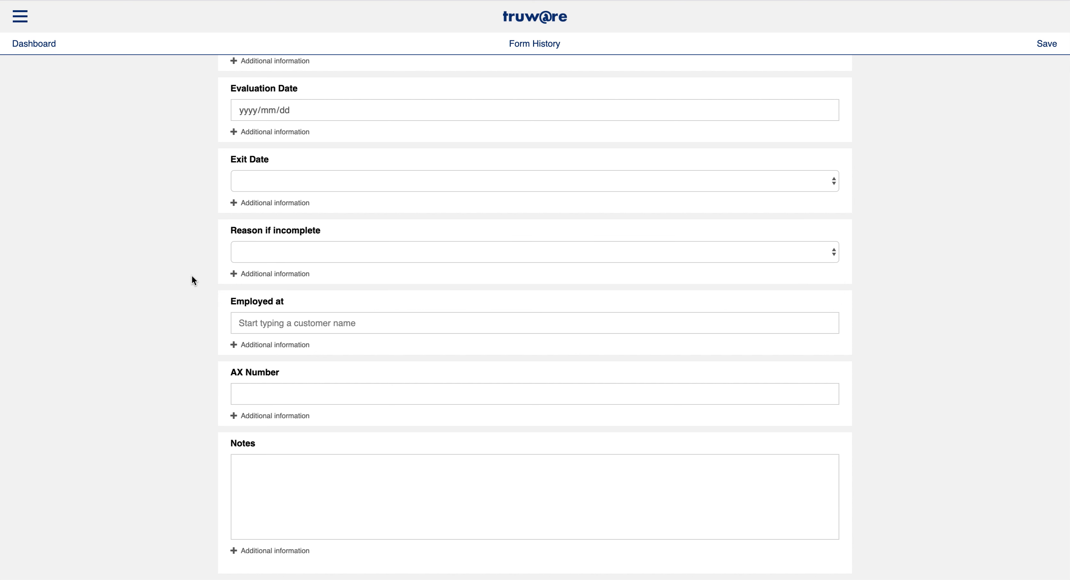
Fill the AX Number from a previously used entry and save the onboarding form
{"action": "left_click", "coordinate": [251, 389]}
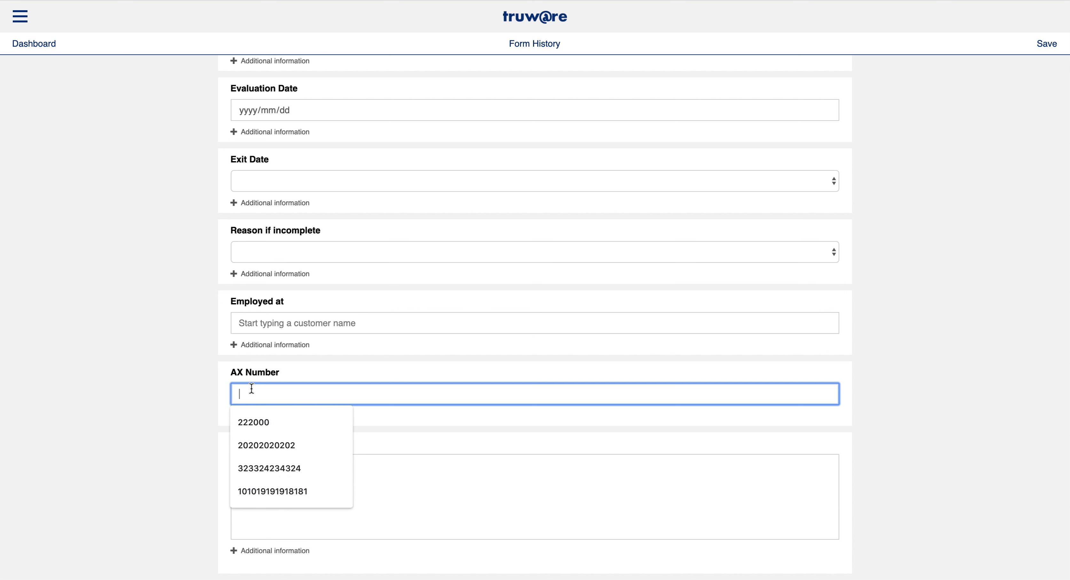
{"action": "left_click", "coordinate": [269, 490]}
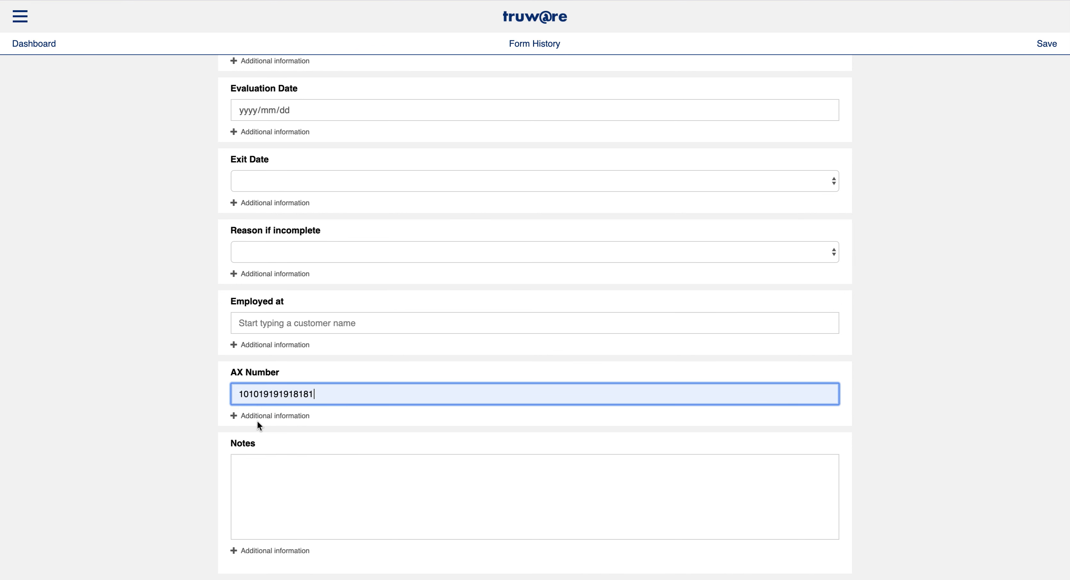
{"action": "left_click_drag", "start_coordinate": [240, 396], "coordinate": [318, 395]}
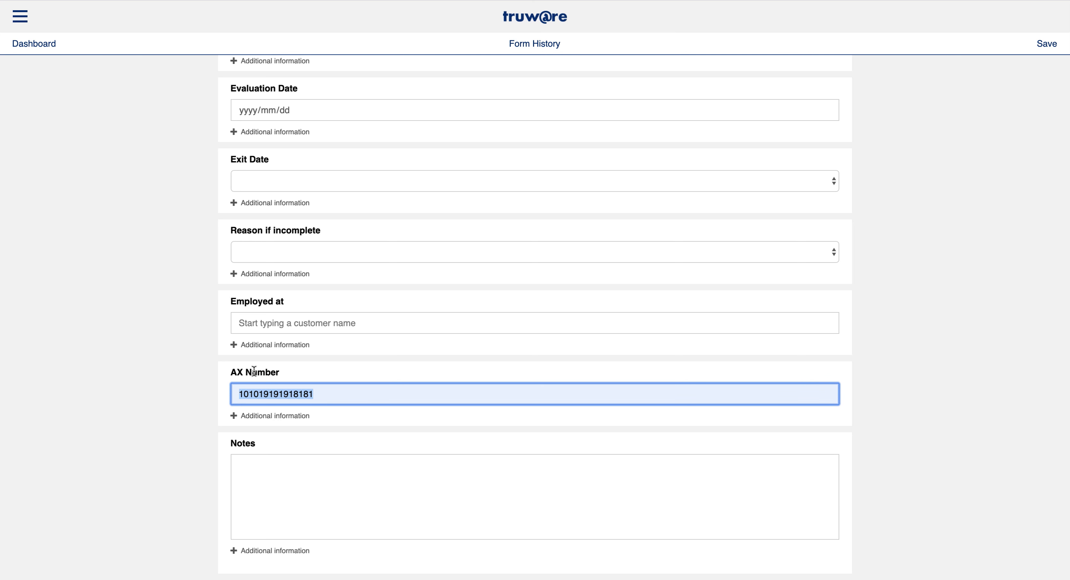
{"action": "left_click", "coordinate": [203, 433]}
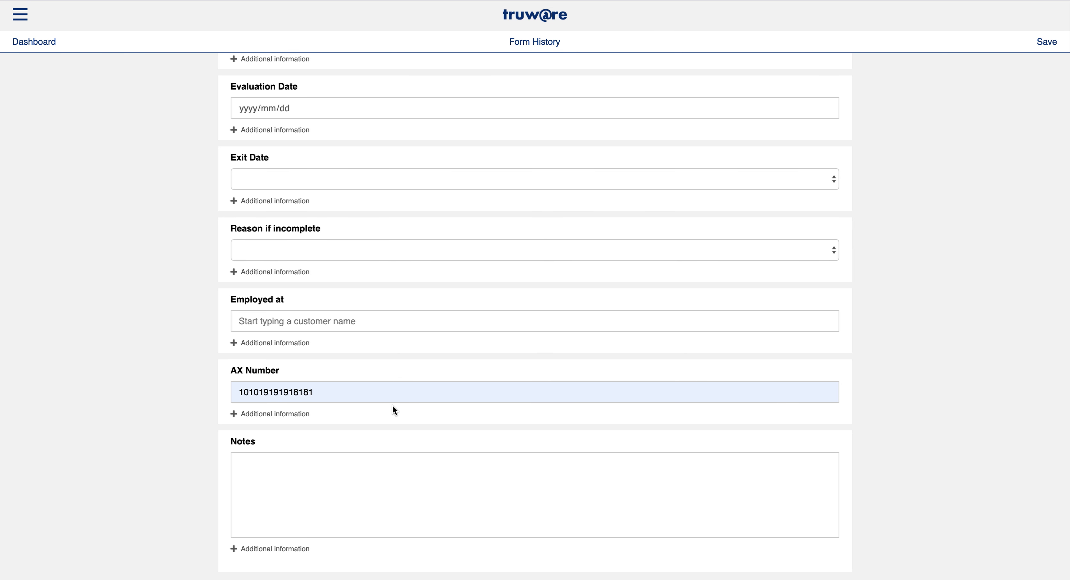
{"action": "left_click", "coordinate": [1042, 50]}
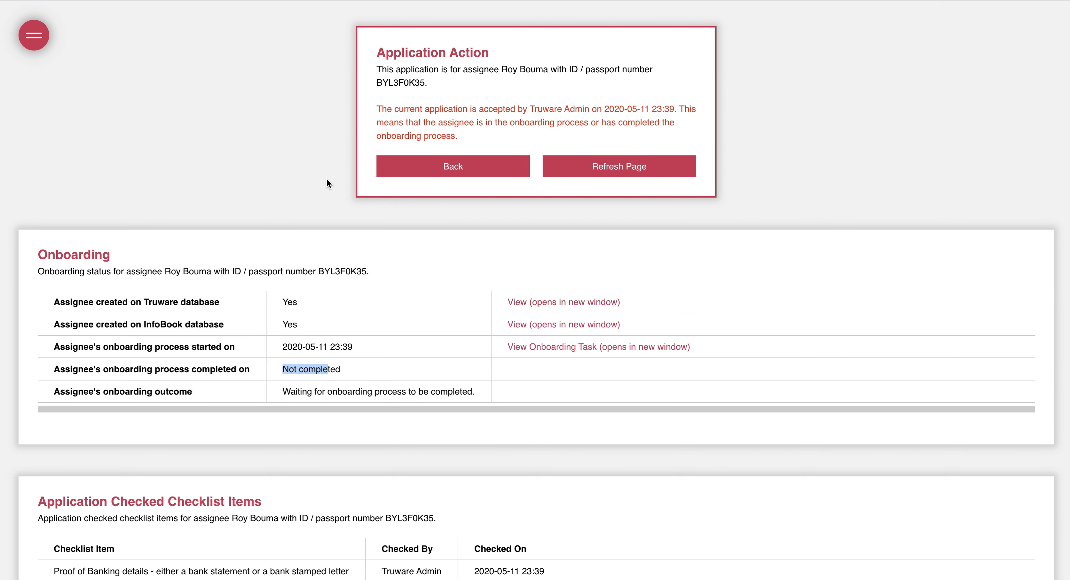
Refresh the application and confirm the onboarding shows completed with a Successful outcome
{"action": "left_click", "coordinate": [611, 178]}
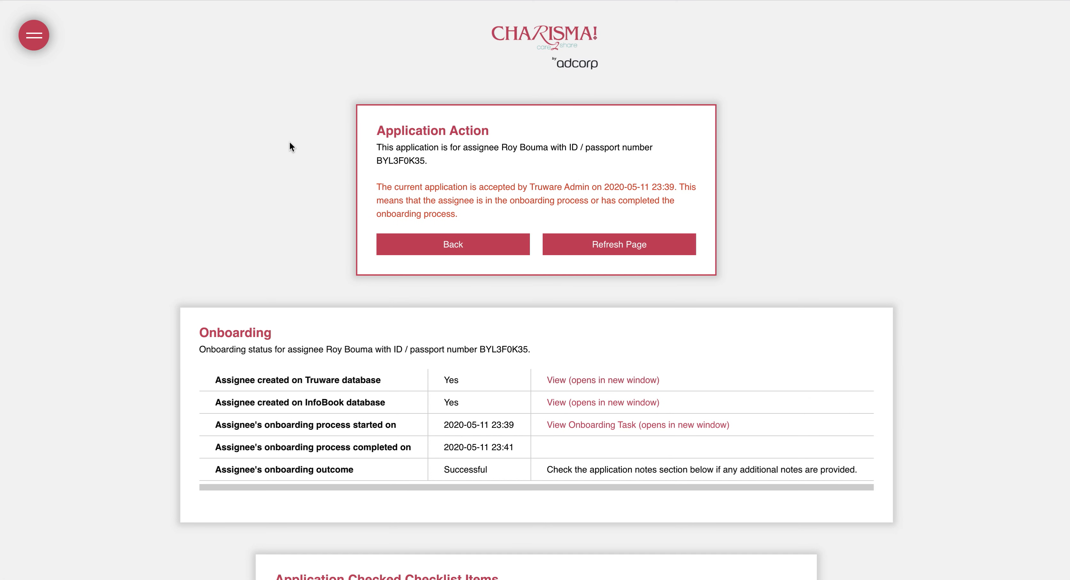
{"action": "left_click_drag", "start_coordinate": [239, 470], "coordinate": [474, 471]}
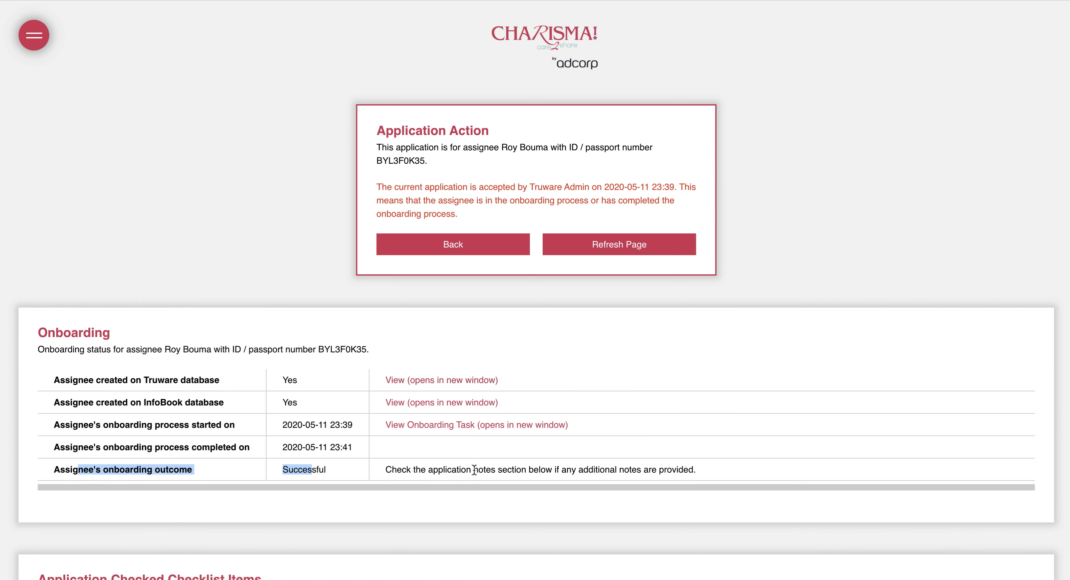
{"action": "scroll", "coordinate": [407, 471], "scroll_direction": "down", "scroll_amount": 8}
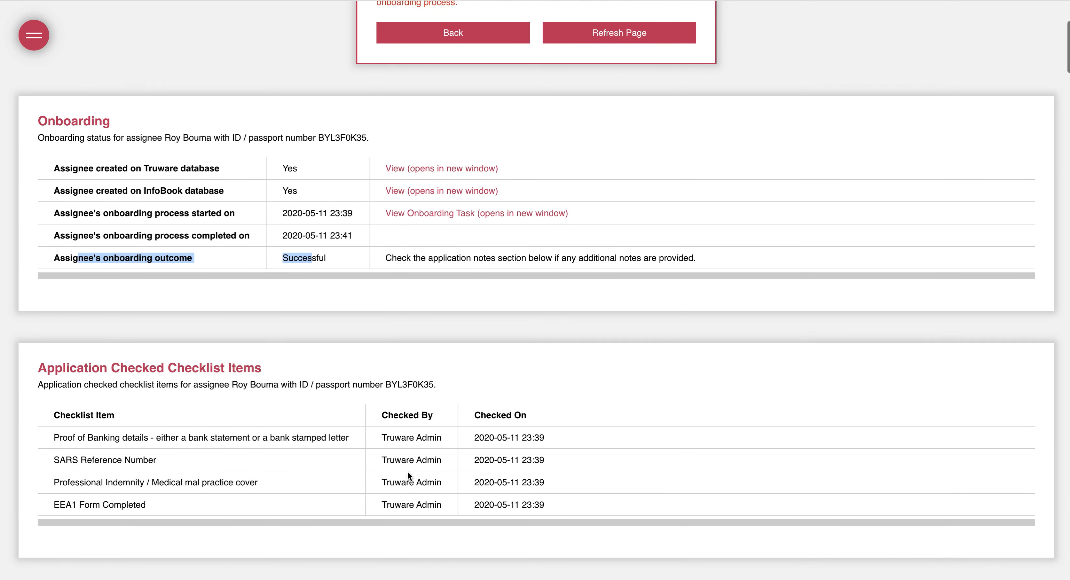
{"action": "scroll", "coordinate": [376, 369], "scroll_direction": "down", "scroll_amount": 3}
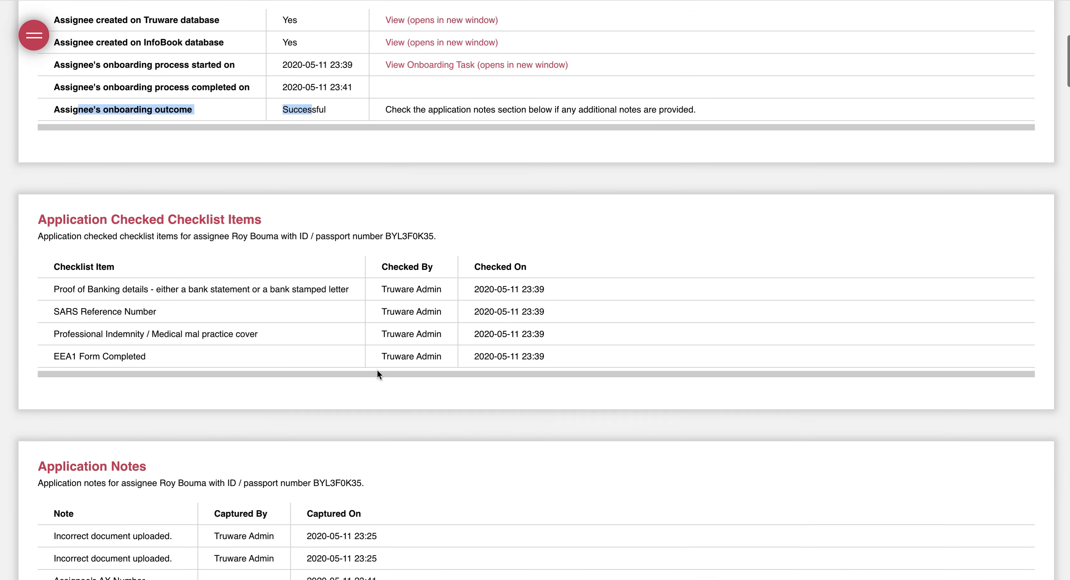
{"action": "scroll", "coordinate": [259, 299], "scroll_direction": "down", "scroll_amount": 4}
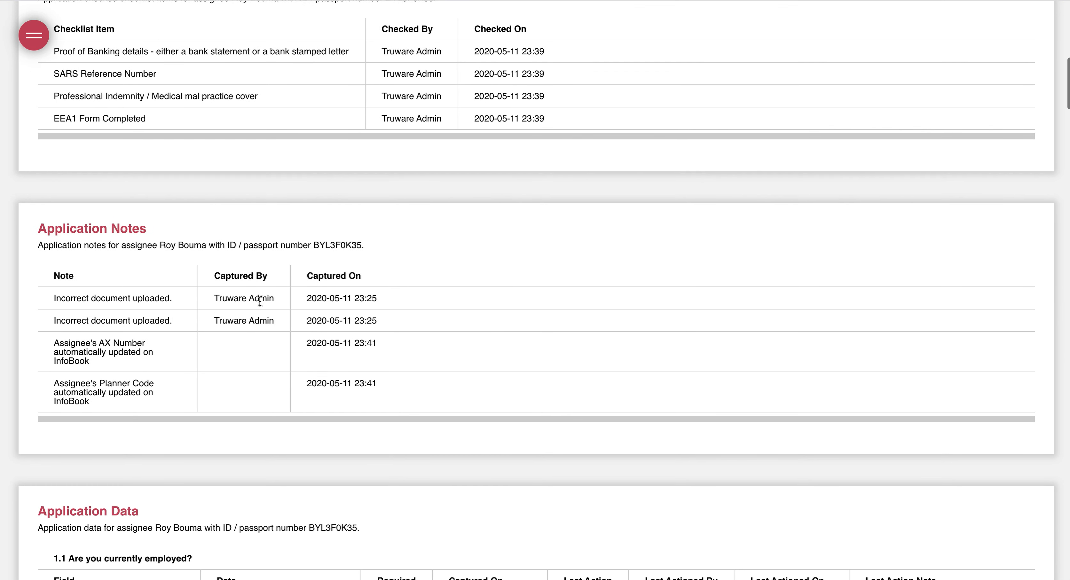
Check the Application Notes confirming the AX Number and Planner Code sync, then bring up options for the InfoBook View link
{"action": "left_click_drag", "start_coordinate": [54, 343], "coordinate": [117, 368]}
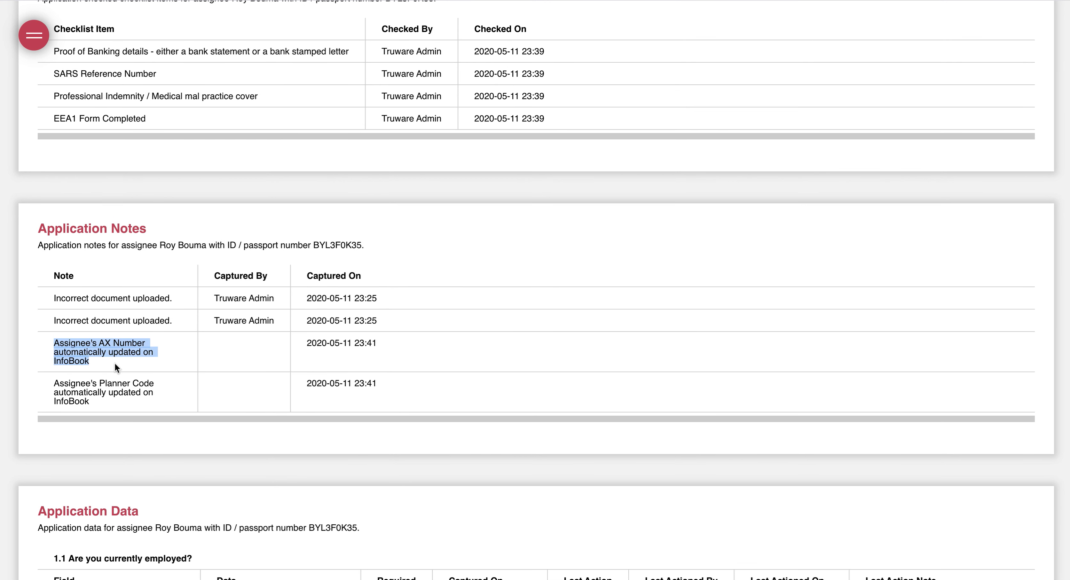
{"action": "left_click_drag", "start_coordinate": [60, 384], "coordinate": [117, 409]}
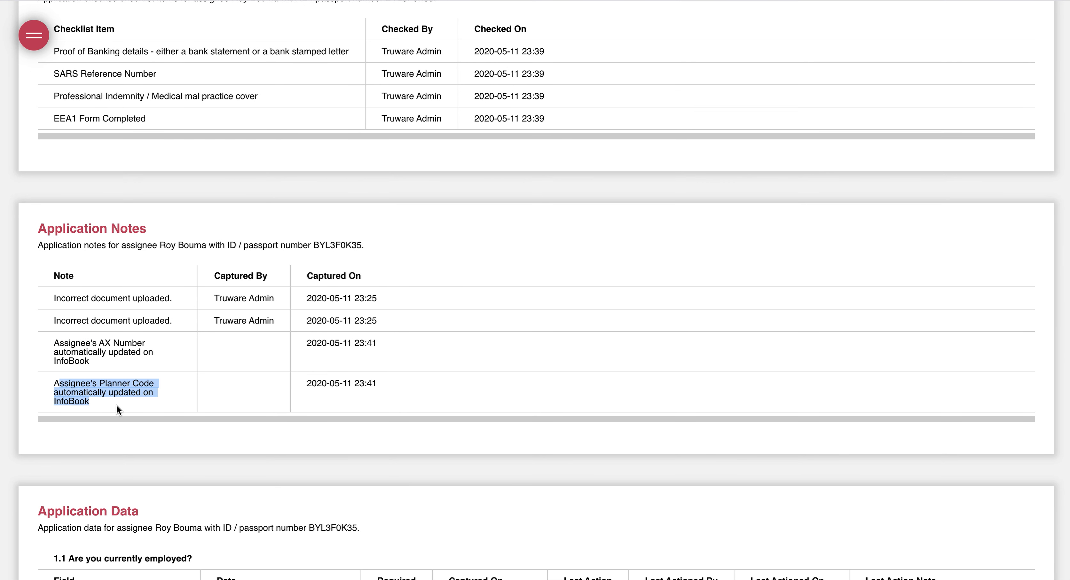
{"action": "scroll", "coordinate": [282, 326], "scroll_direction": "up", "scroll_amount": 10}
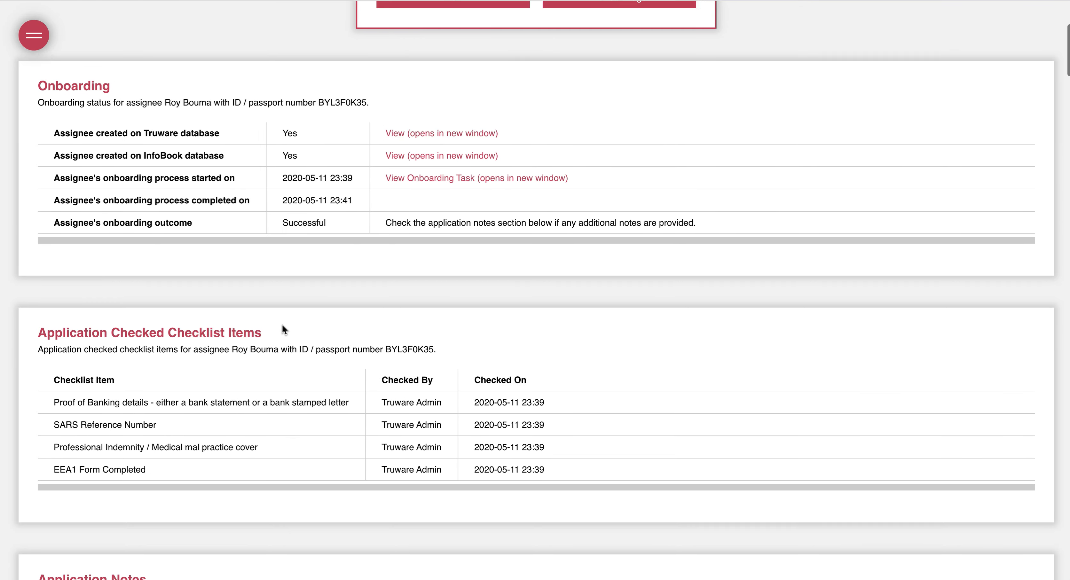
{"action": "right_click", "coordinate": [412, 208]}
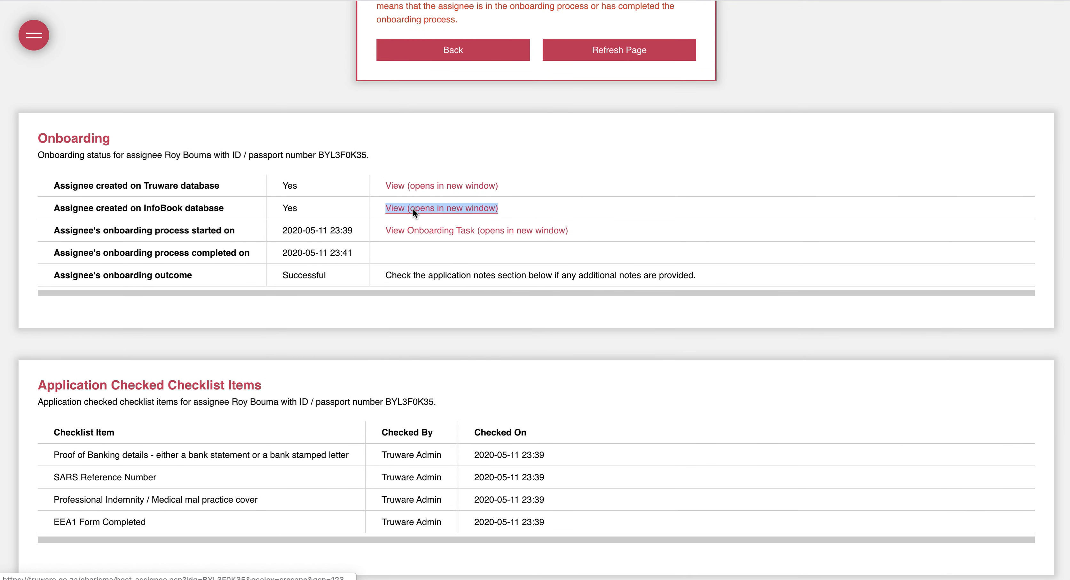
Copy the InfoBook record link and load it in the InfoBook window
{"action": "left_click", "coordinate": [444, 271]}
{"action": "key", "text": "ctrl+Up"}
{"action": "left_click", "coordinate": [225, 89]}
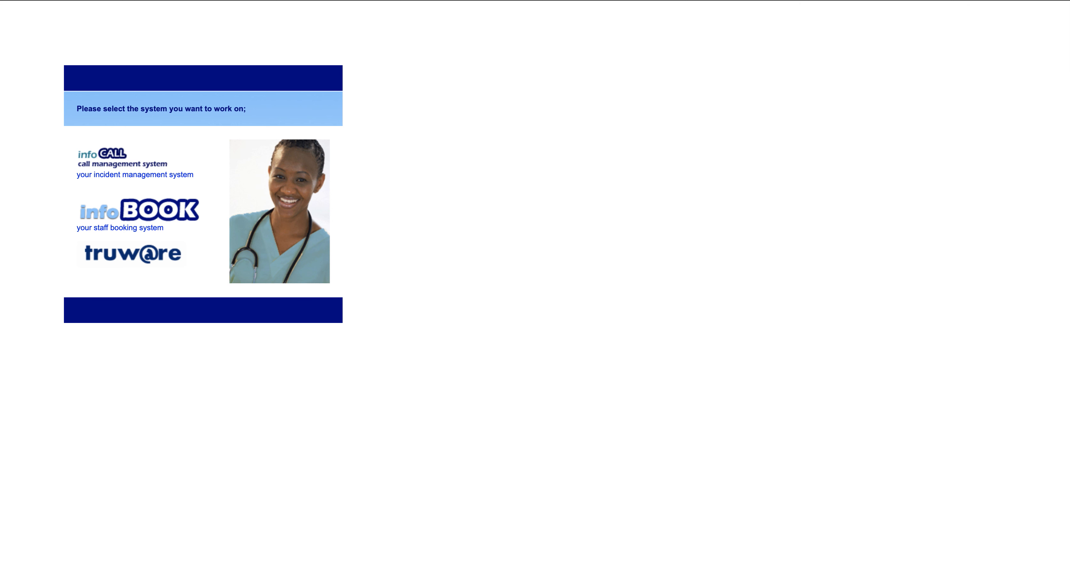
{"action": "key", "text": "super+l"}
{"action": "key", "text": "super+v"}
{"action": "key", "text": "Return"}
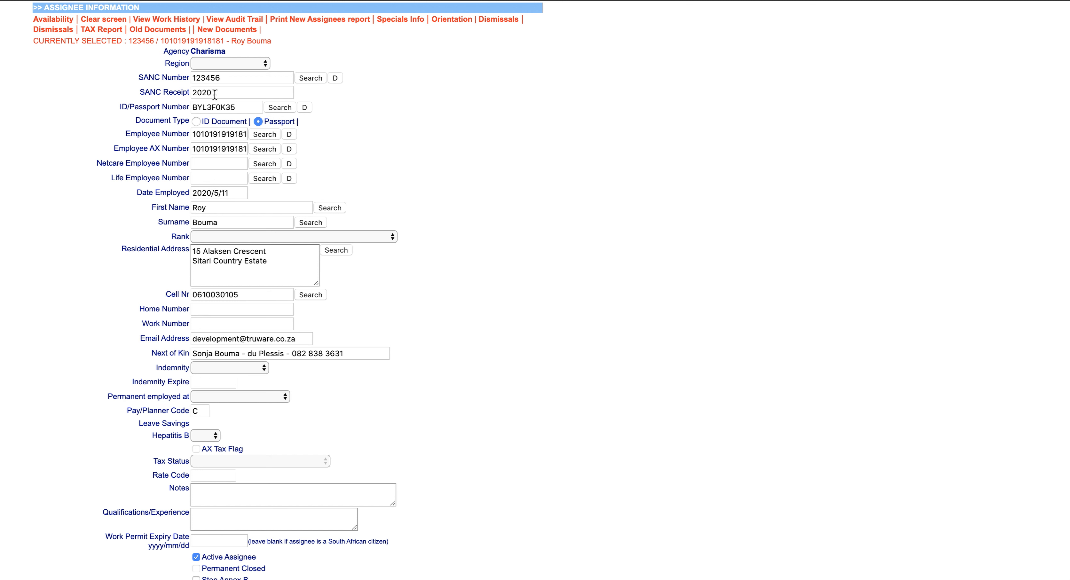
Verify the Employee AX Number and Pay/Planner Code C in InfoBook, then return to Charisma
{"action": "left_click_drag", "start_coordinate": [131, 147], "coordinate": [212, 147]}
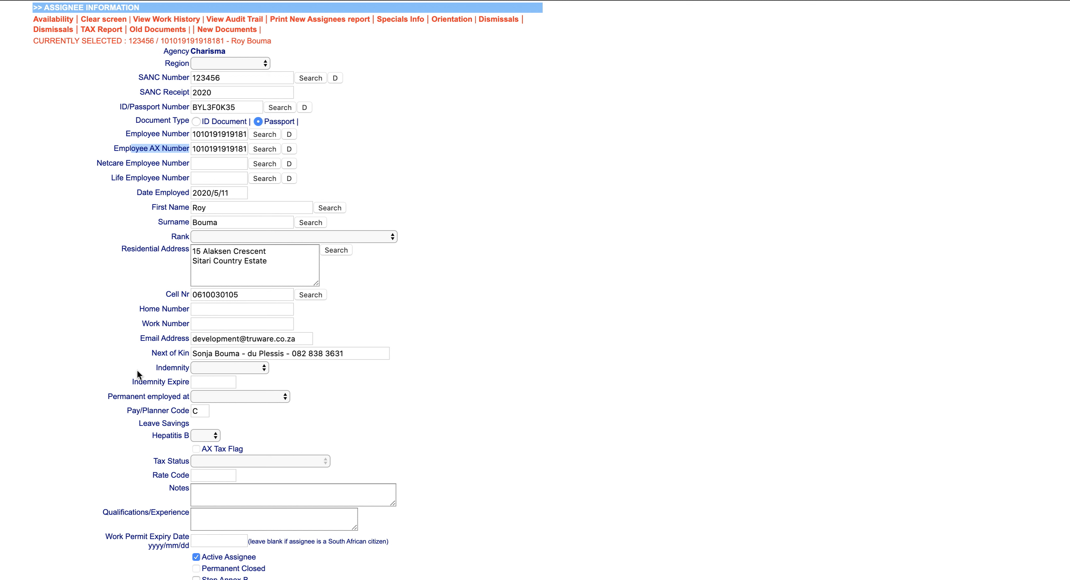
{"action": "left_click_drag", "start_coordinate": [143, 410], "coordinate": [189, 411]}
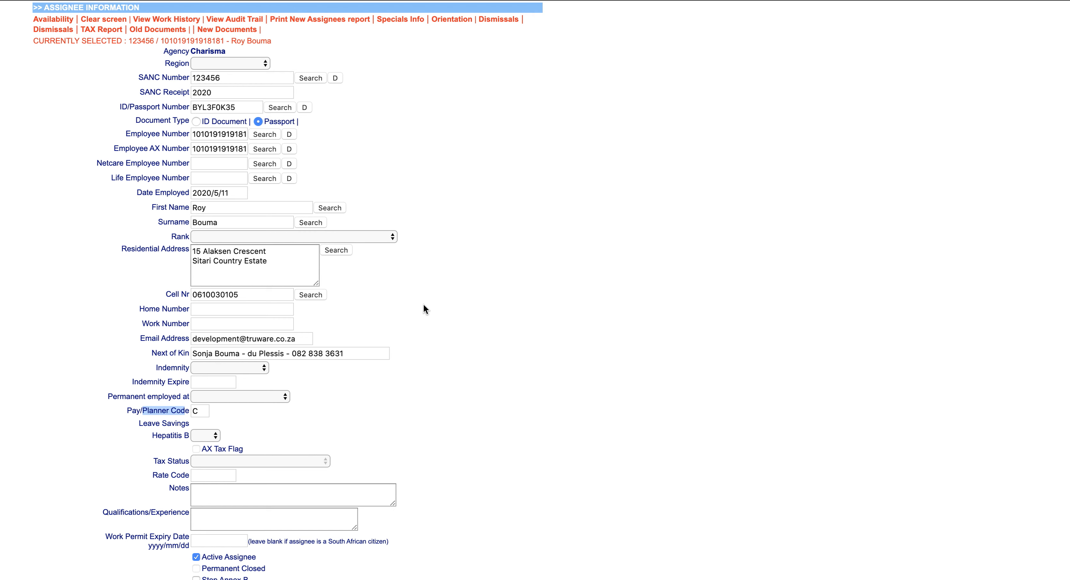
{"action": "key", "text": "ctrl+Up"}
{"action": "left_click", "coordinate": [219, 47]}
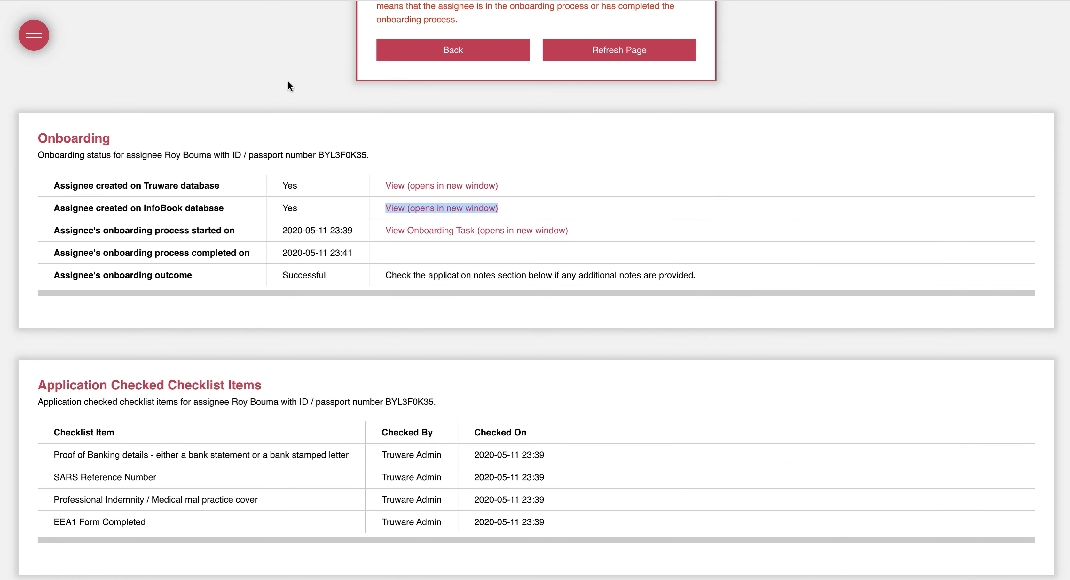
Review the Successful onboarding outcome at the top of the application, then bring up the Debut recorder
{"action": "left_click", "coordinate": [672, 214]}
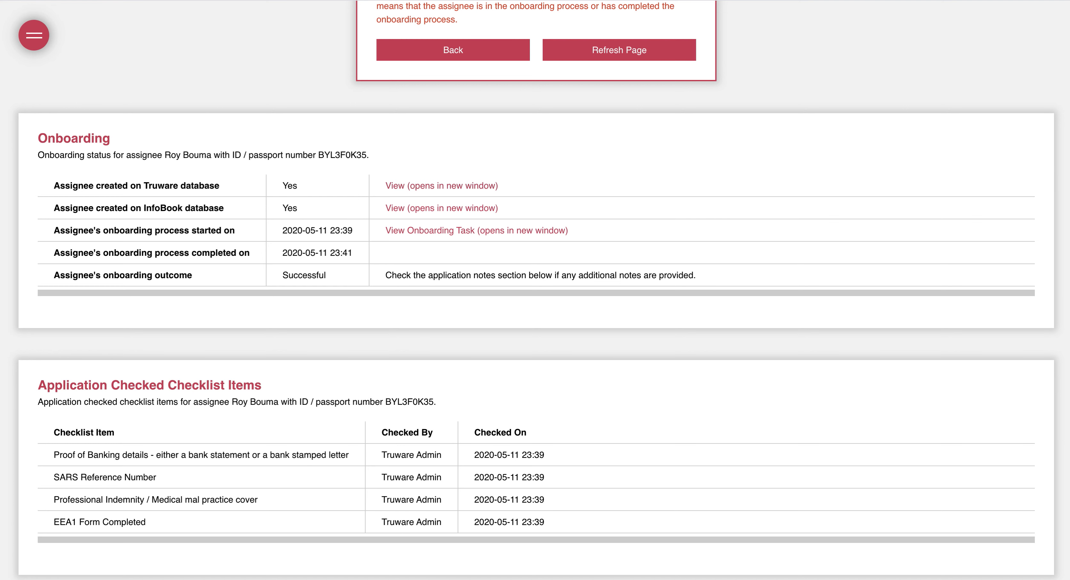
{"action": "scroll", "coordinate": [339, 81], "scroll_direction": "up", "scroll_amount": 5}
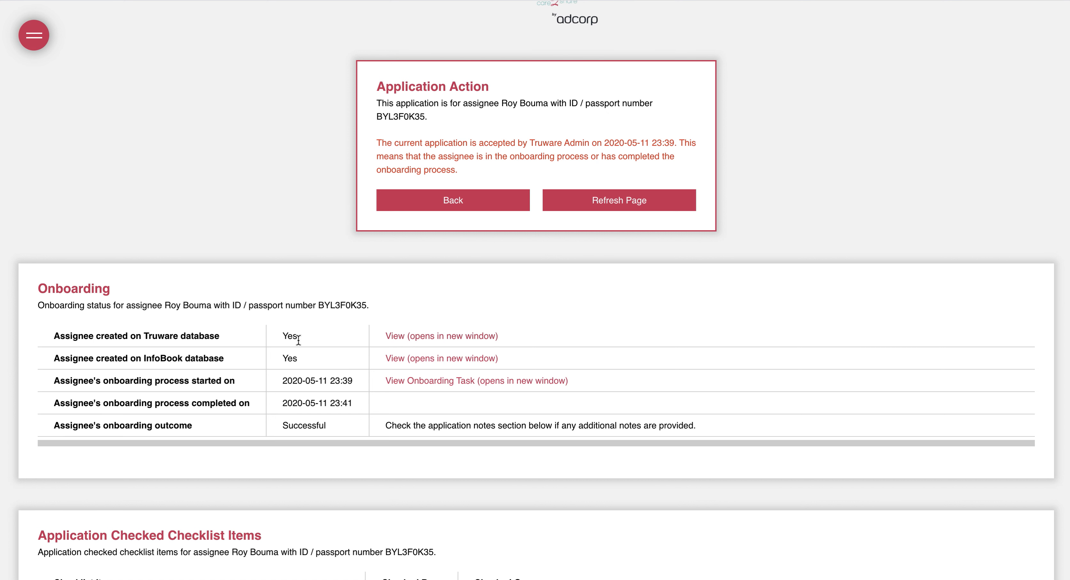
{"action": "left_click_drag", "start_coordinate": [282, 425], "coordinate": [318, 428]}
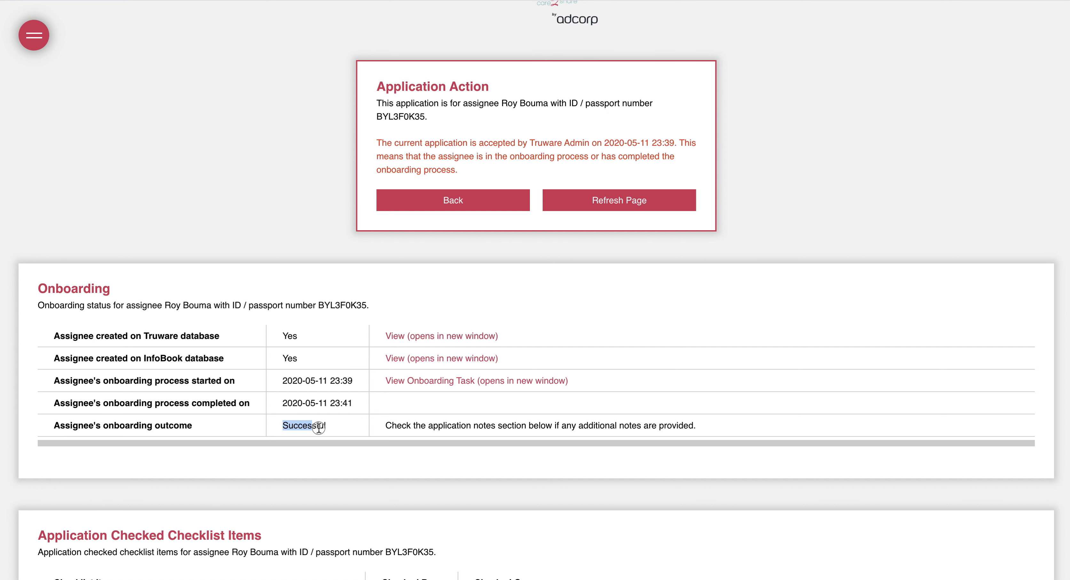
{"action": "left_click", "coordinate": [328, 235]}
{"action": "mouse_move", "coordinate": [898, 577]}
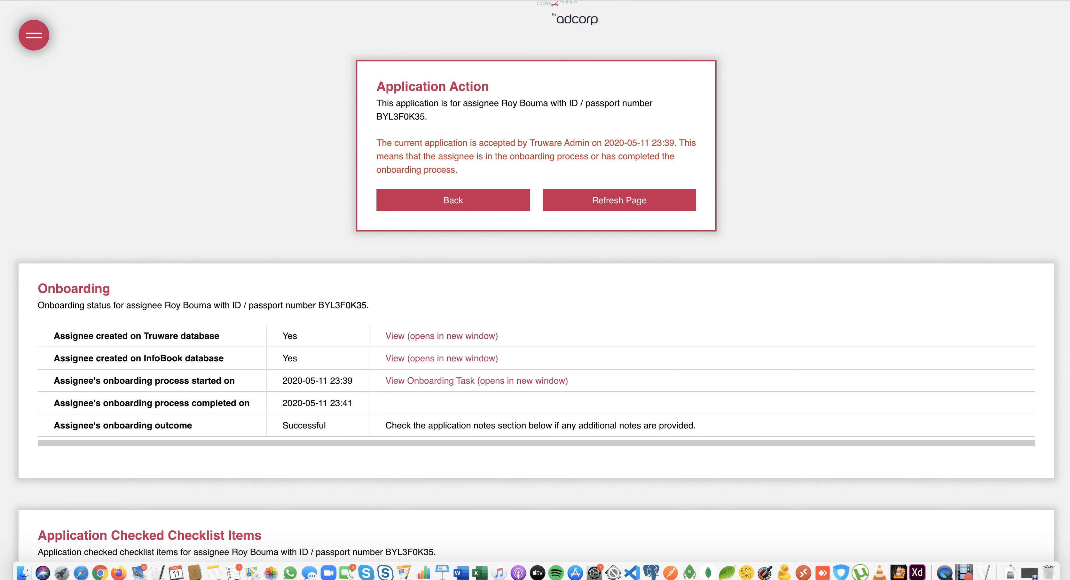
{"action": "left_click", "coordinate": [970, 573]}
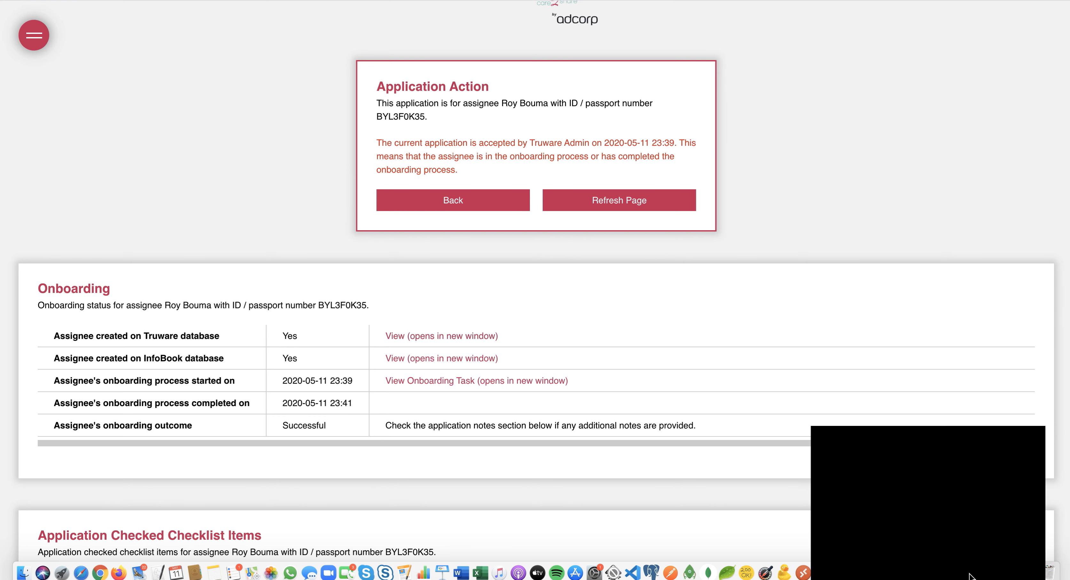